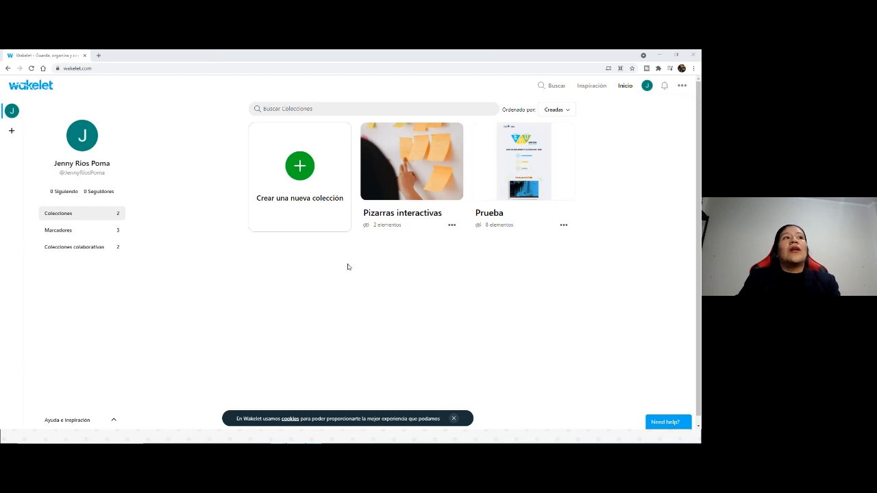
Step: View the account's public profile and sign out of the account
left_click(647, 85)
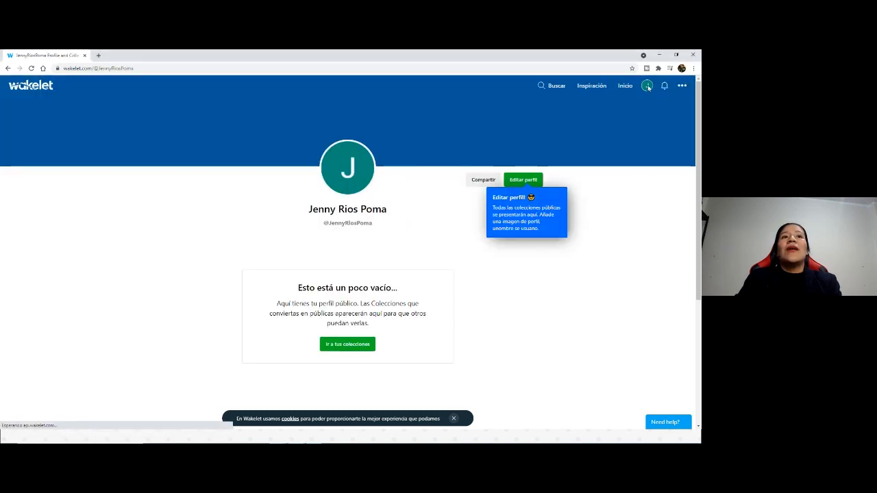
left_click(682, 86)
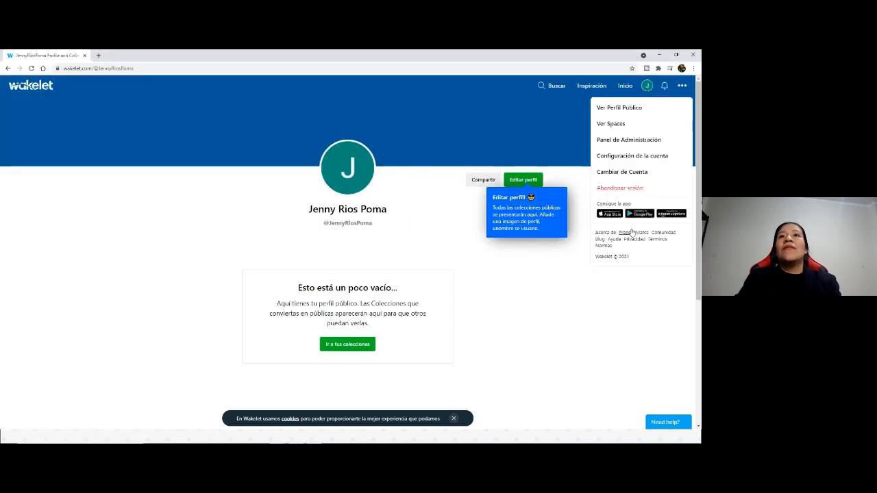
left_click(617, 190)
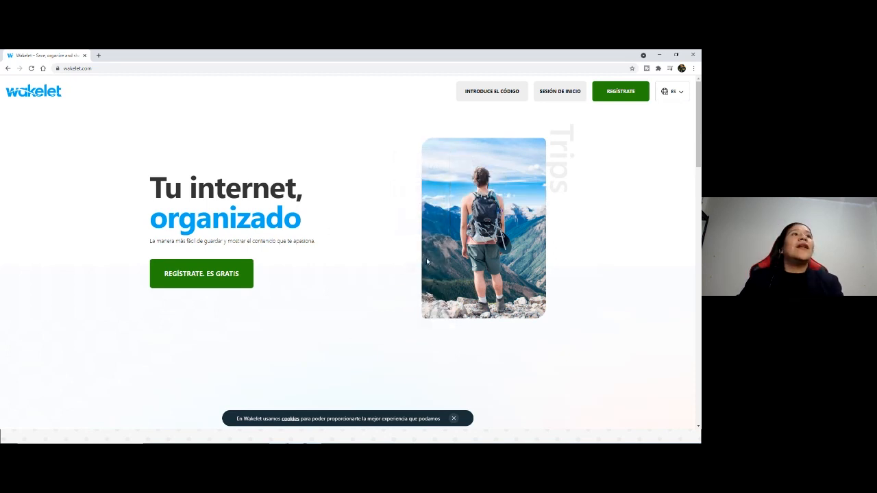
Step: Start registration from the Wakelet home page and continue with Google, choosing one of the listed Google accounts
double_click(99, 68)
left_click(333, 148)
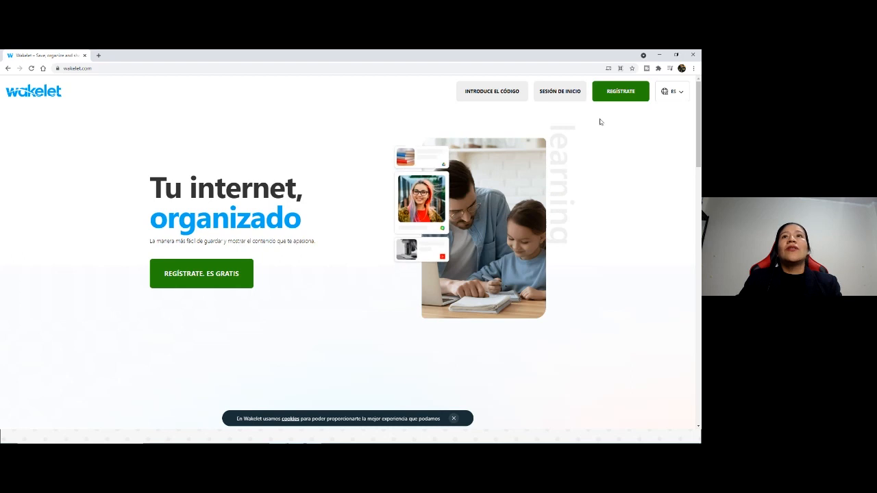
left_click(615, 92)
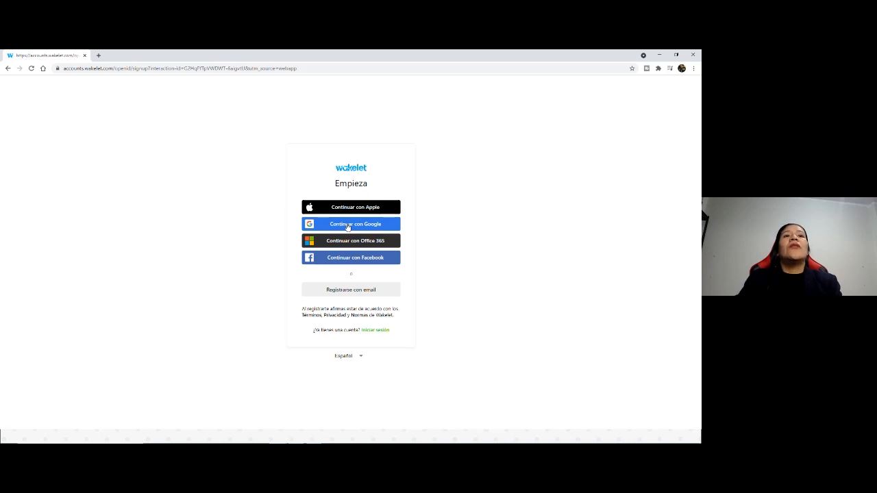
left_click(373, 227)
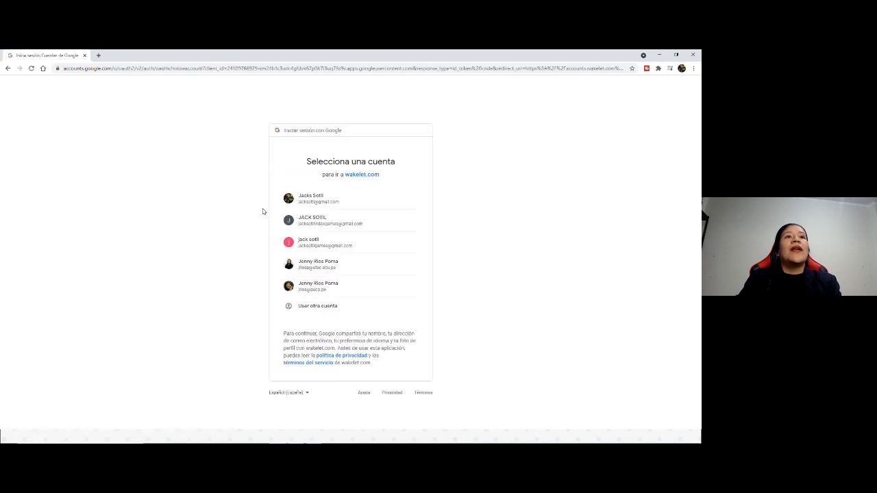
left_click(350, 268)
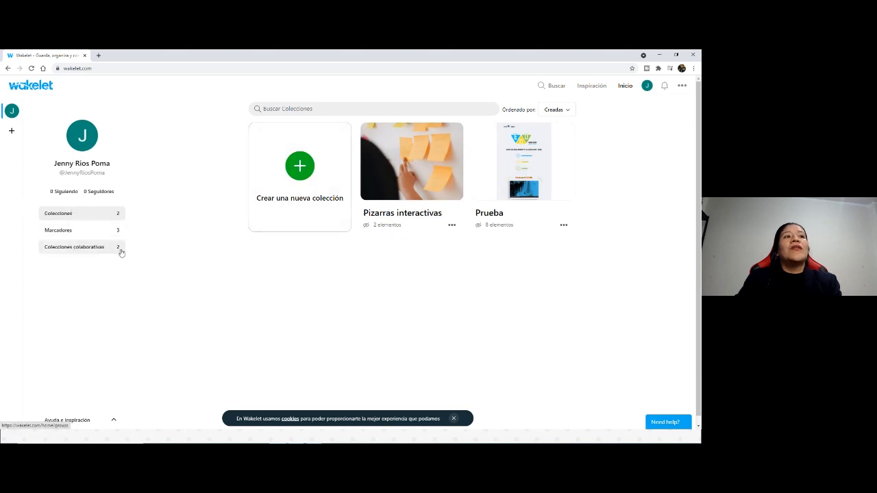
Step: Look at the blank new-collection page and the existing collections Pizarras interactivas and Prueba, returning to the home page after each
left_click(299, 167)
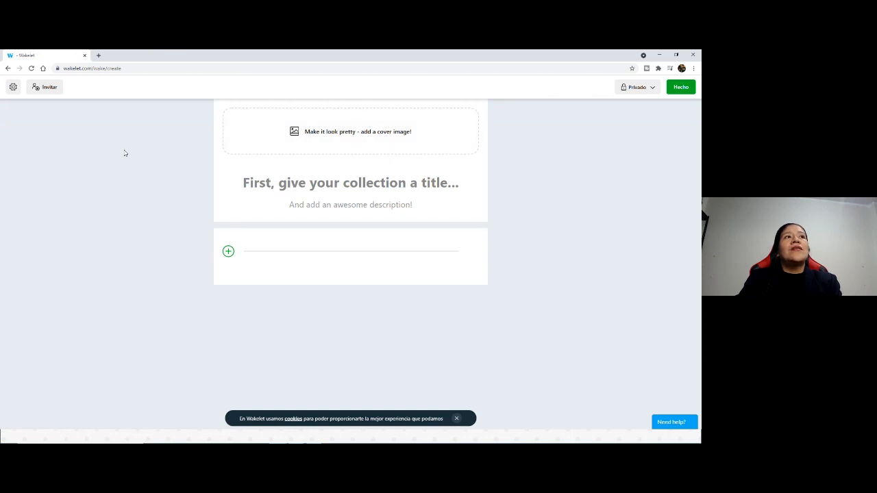
left_click(8, 69)
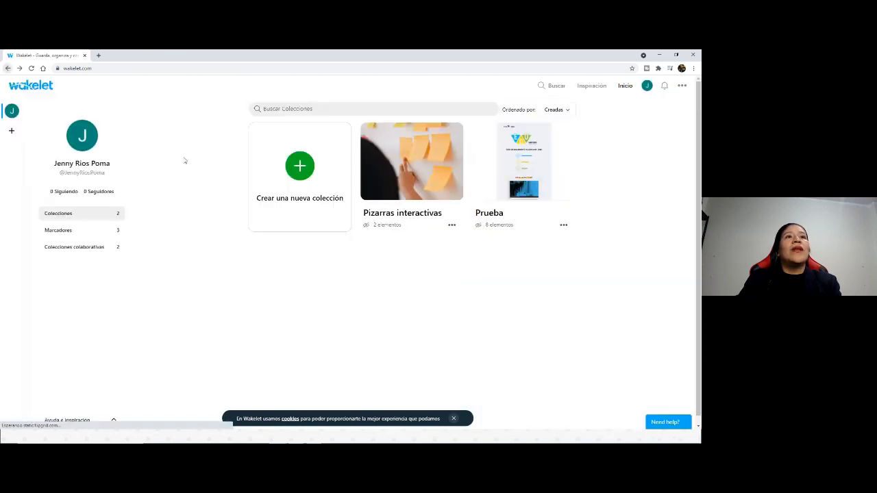
left_click(411, 178)
scroll(451, 304, "down", 2)
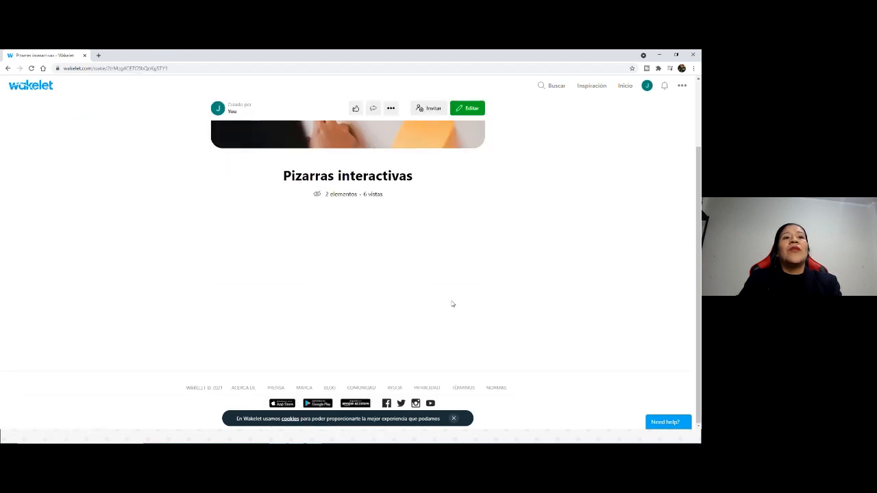
scroll(451, 304, "up", 2)
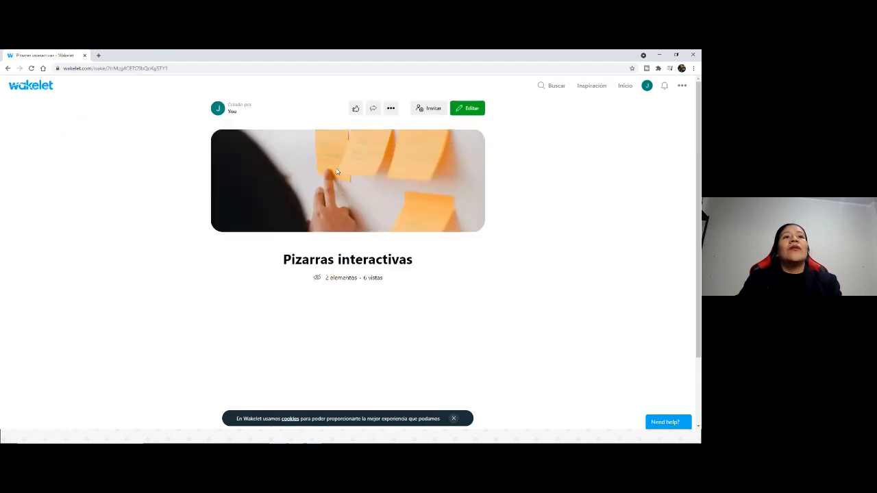
left_click(7, 68)
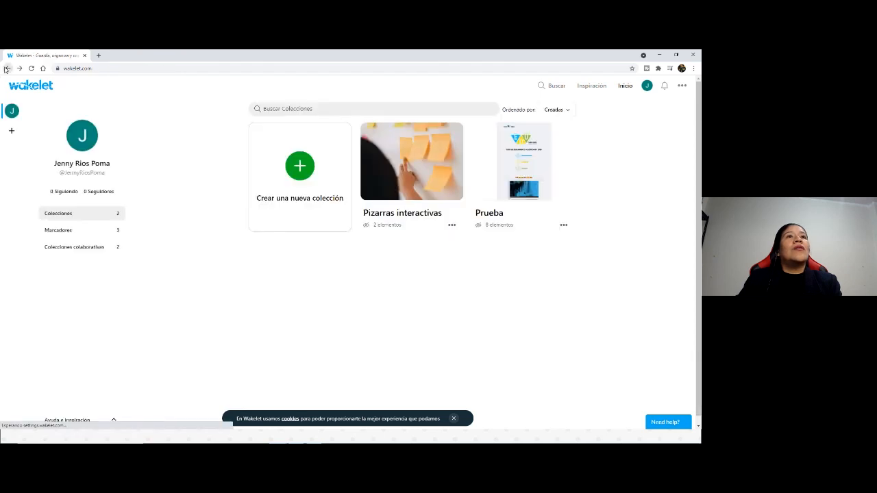
left_click(518, 172)
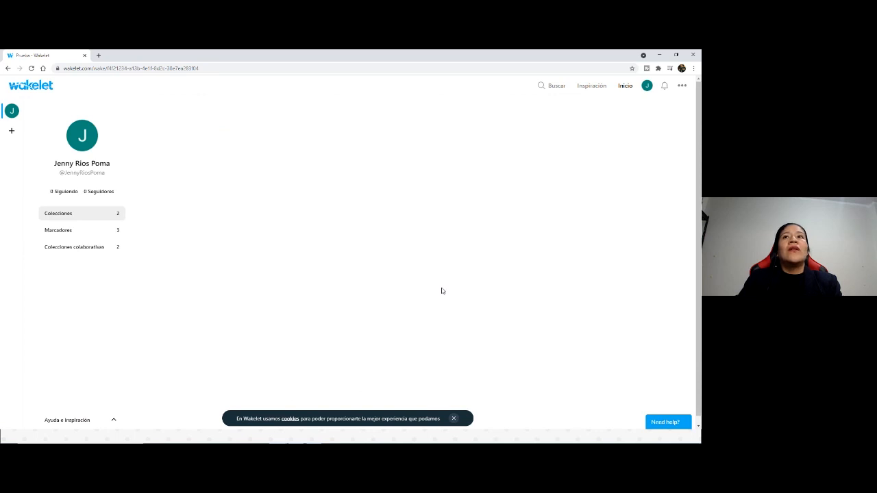
left_click(6, 68)
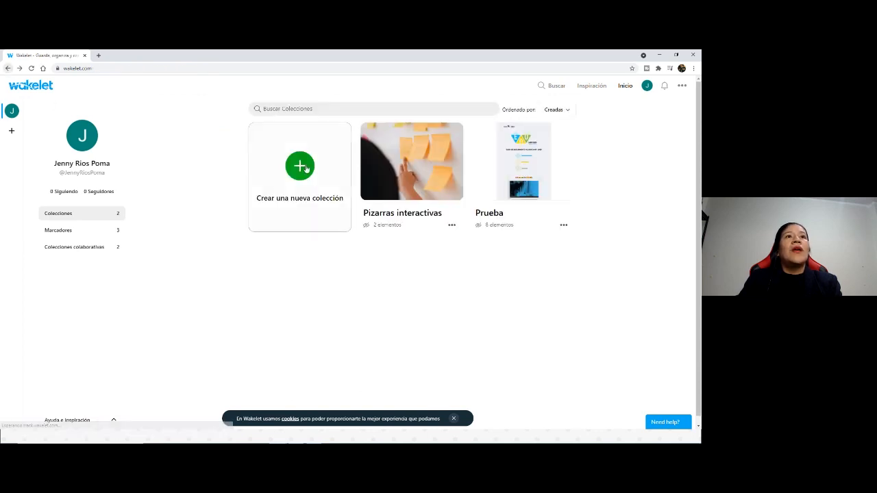
Step: Create a new collection and review its options for inviting collaborators by link or code and by name or email
left_click(304, 170)
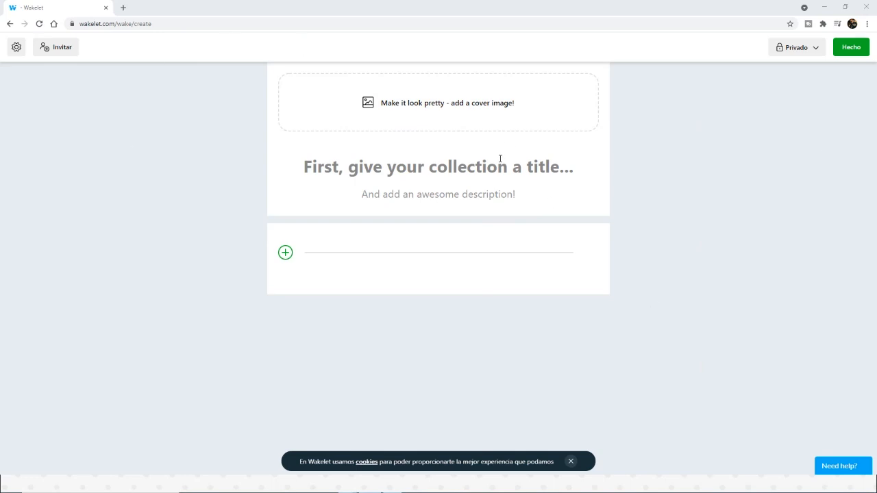
left_click(48, 46)
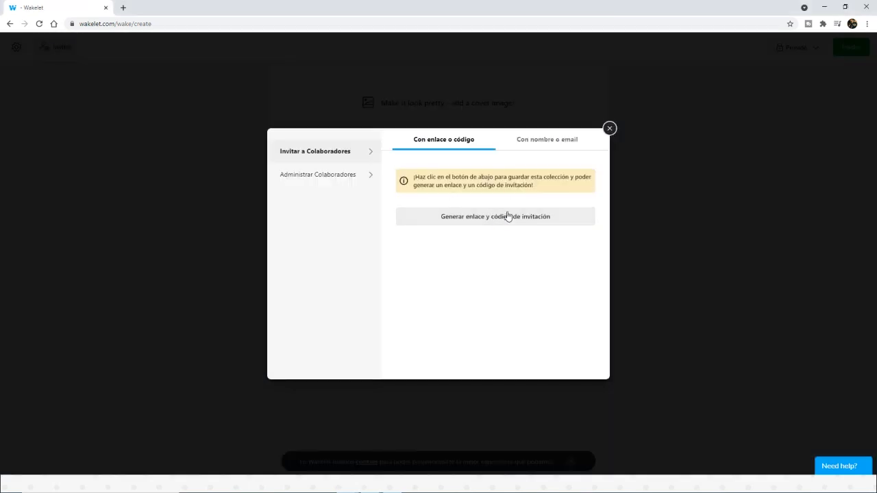
left_click(562, 152)
left_click(444, 139)
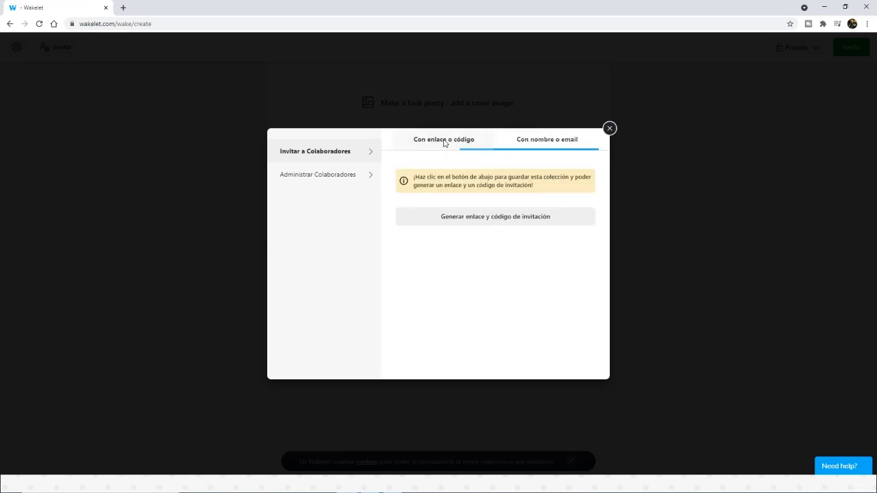
left_click(610, 129)
Step: Generate an invitation link and code for the collection's collaborators and copy the invitation URL
left_click(63, 47)
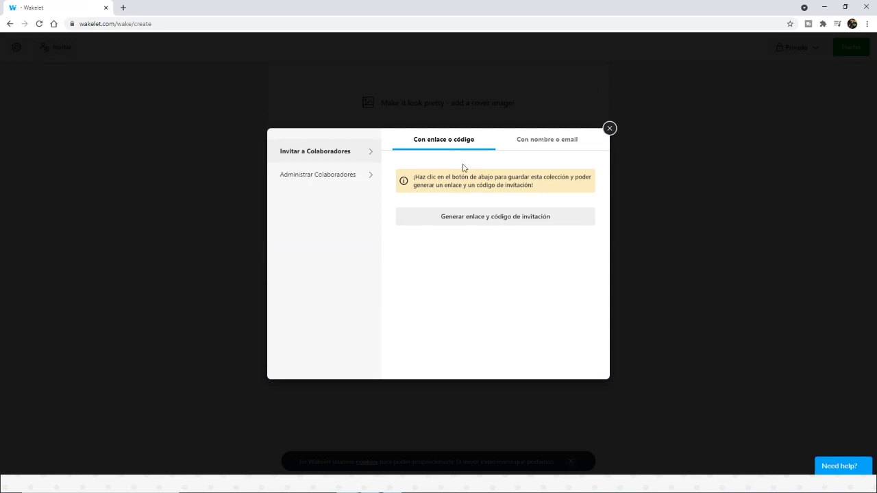
left_click(514, 222)
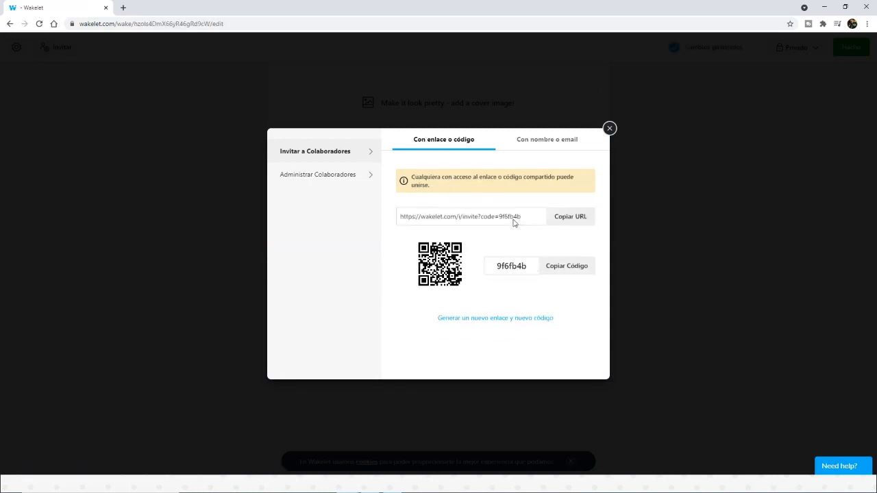
left_click(577, 223)
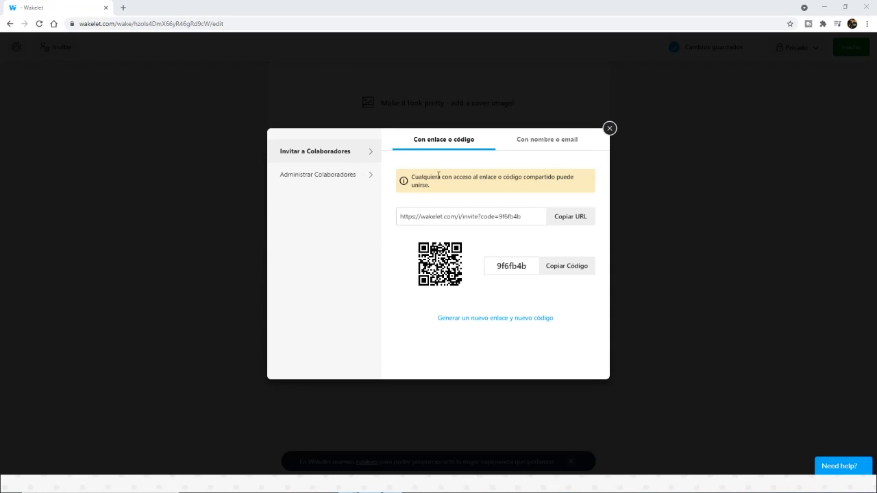
left_click(609, 131)
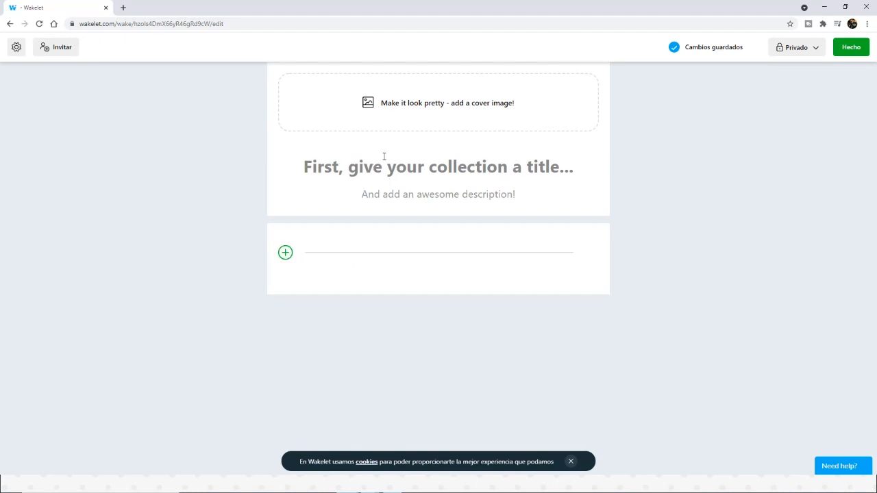
Step: Try to upload the image RE1 from the Imagenes Face folder as the collection's cover
left_click(424, 106)
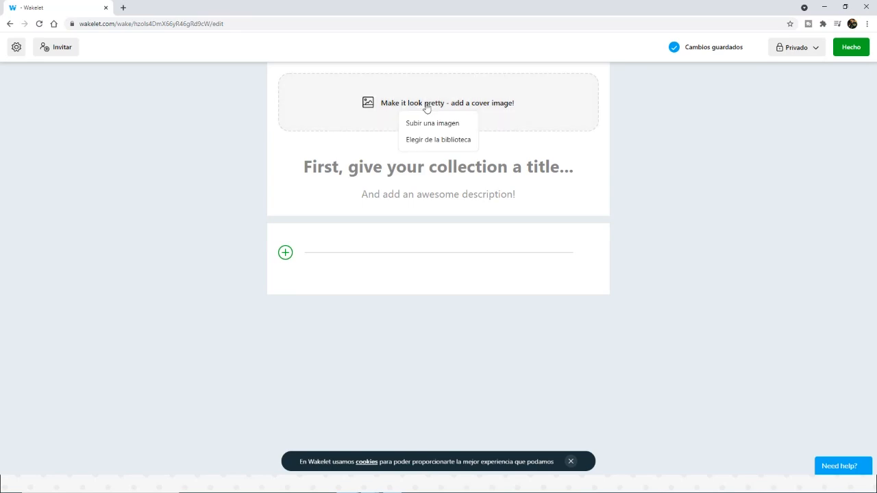
left_click(429, 124)
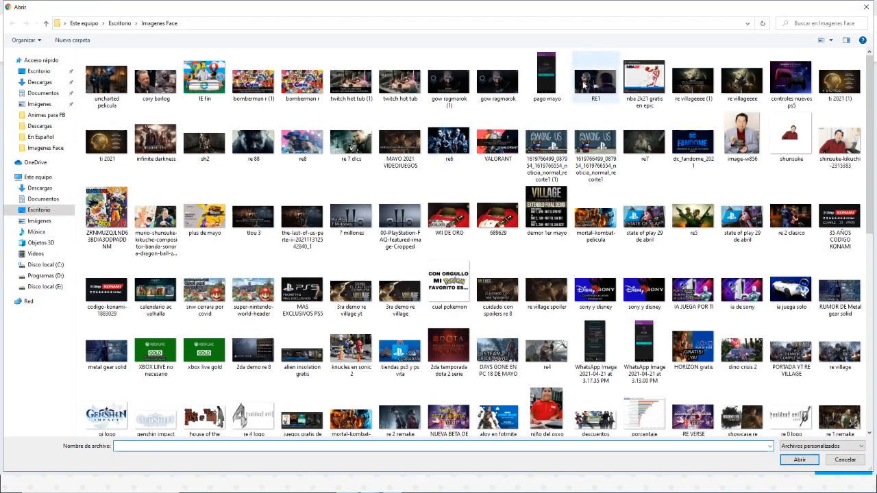
double_click(584, 82)
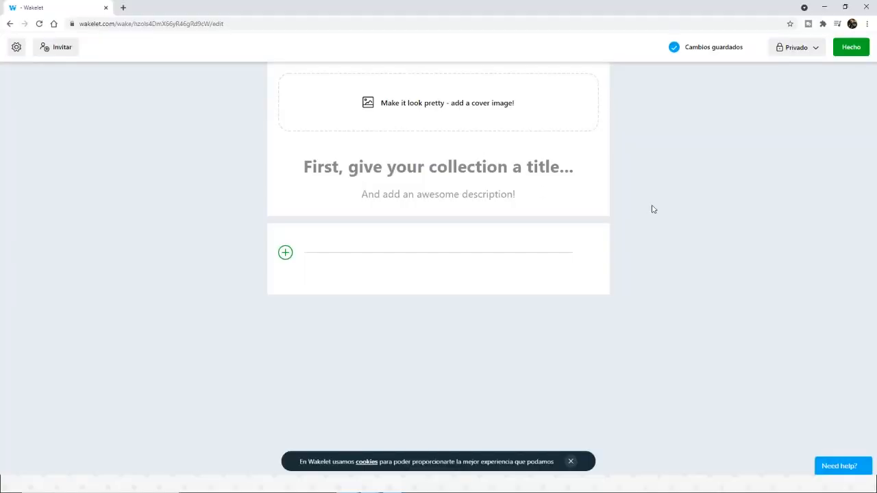
Step: Title the collection "Documento sobre..."
left_click(473, 164)
type("Docume")
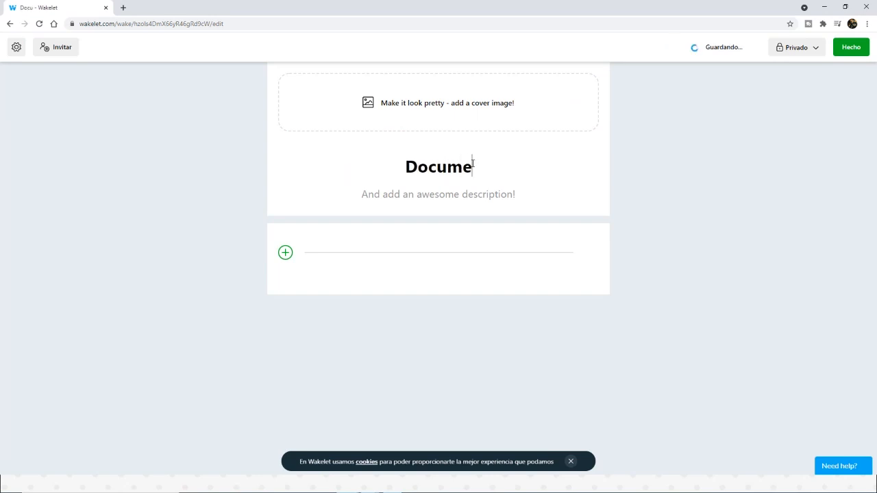
type("nto sobre")
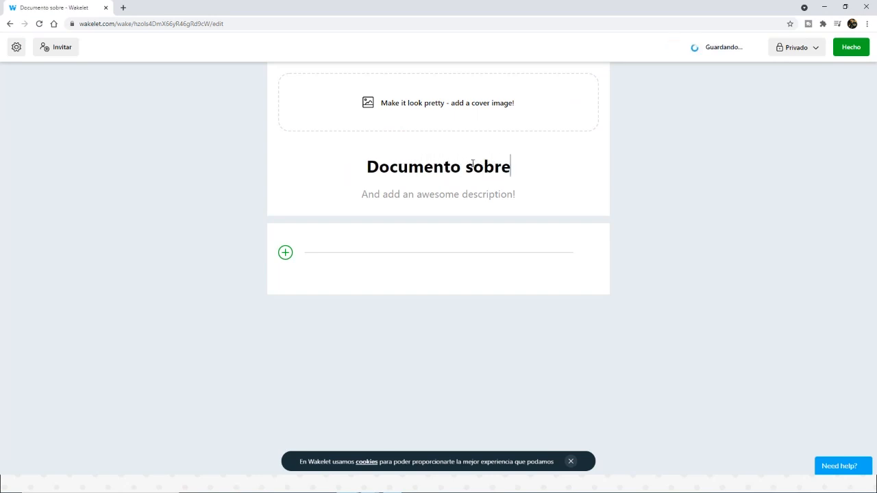
type("...")
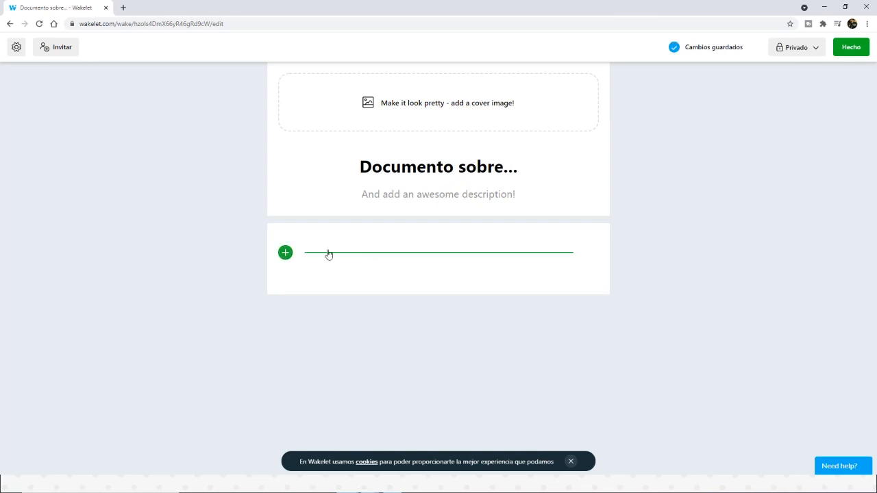
Step: Start adding an item to the collection and review the content types and app sources on offer
left_click(285, 253)
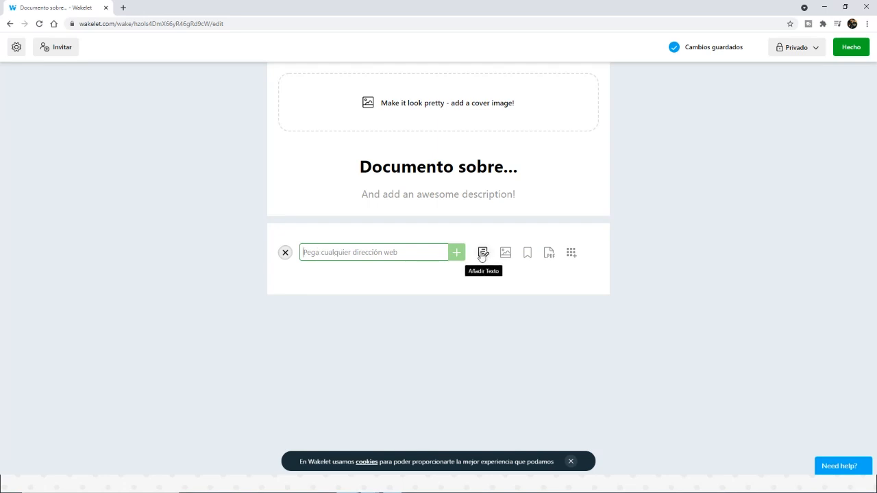
left_click(571, 254)
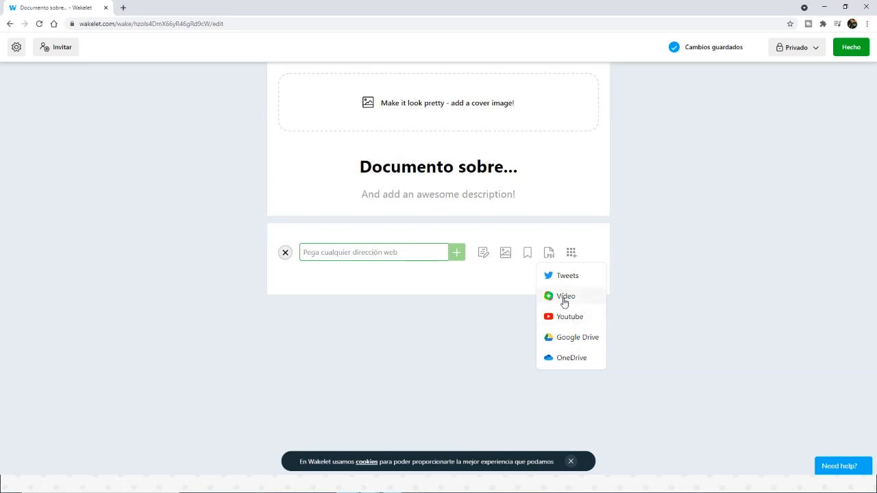
left_click(397, 252)
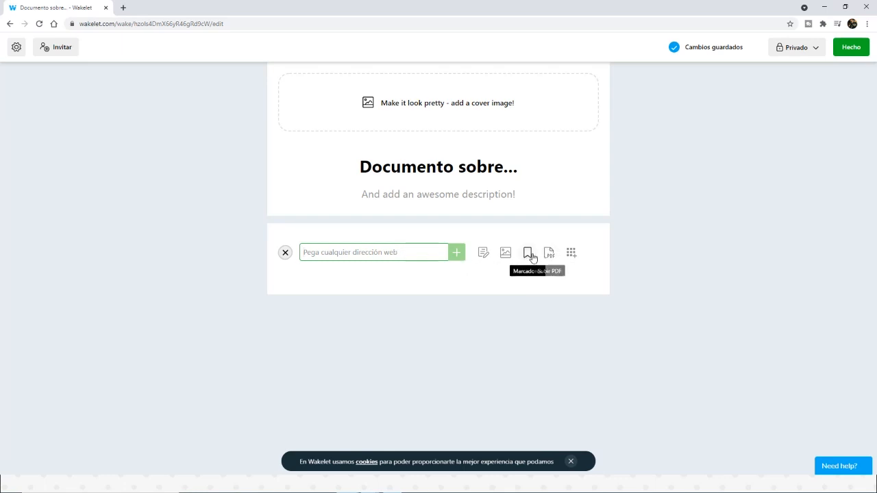
Step: Choose YouTube as the source for the new item and search it for "cálculo"
left_click(572, 255)
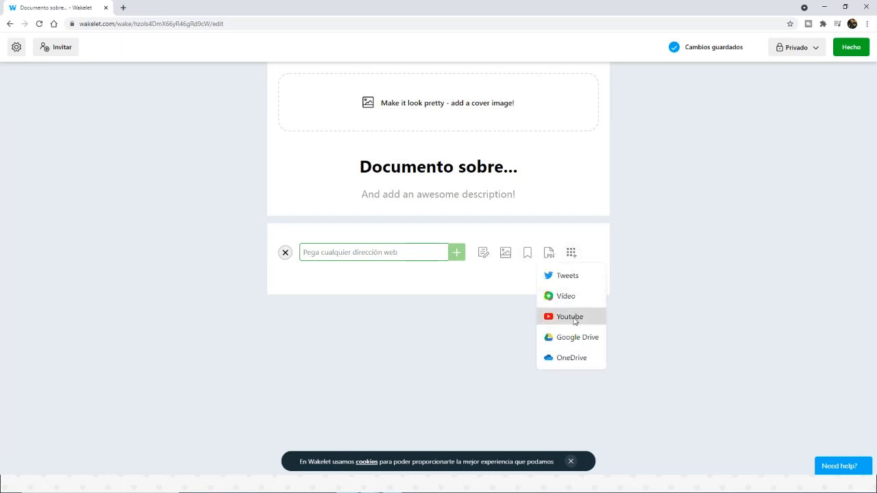
left_click(573, 319)
left_click(386, 138)
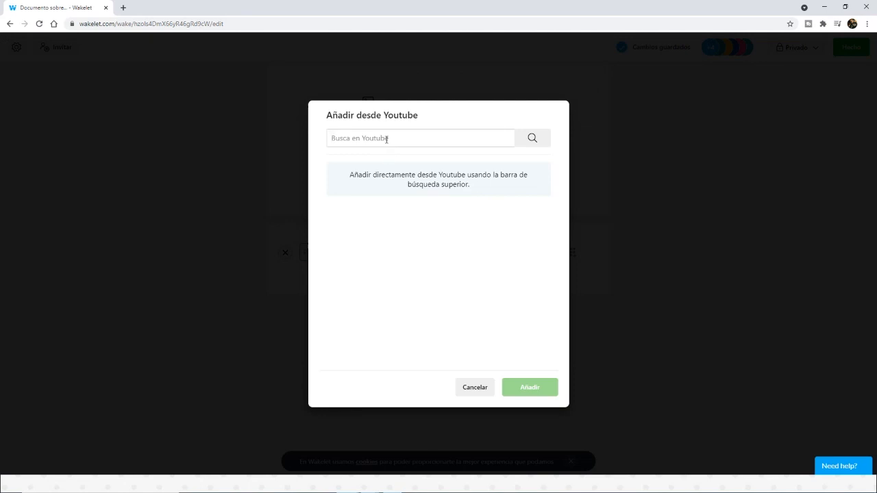
type("cálculo")
left_click(541, 142)
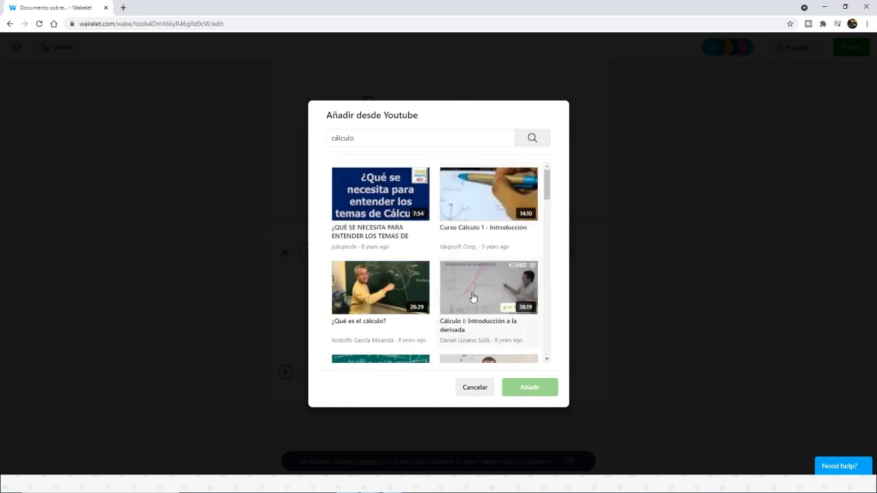
Step: Add the video "Cálculo I: Introducción a la derivada" from the YouTube results to the collection
scroll(473, 298, "down", 1)
left_click(478, 252)
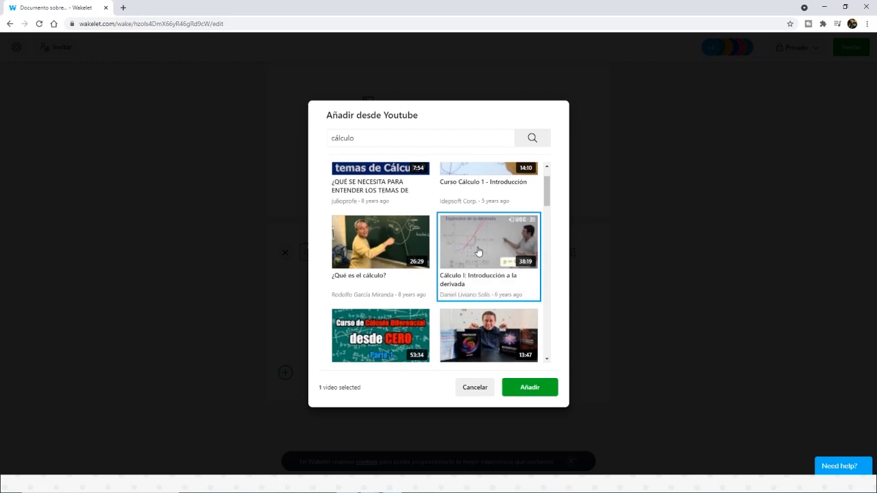
scroll(485, 289, "down", 2)
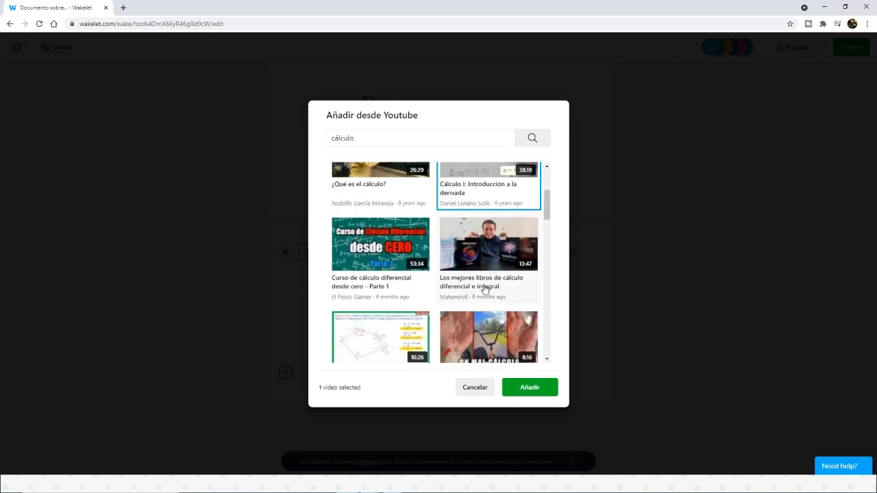
left_click(522, 389)
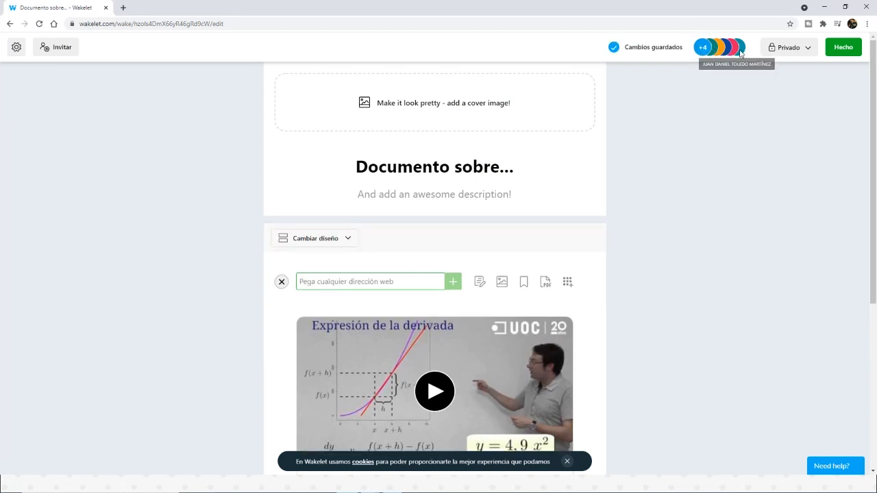
Step: Look through the collection to examine the added video and the items contributed by collaborators
scroll(615, 336, "down", 1)
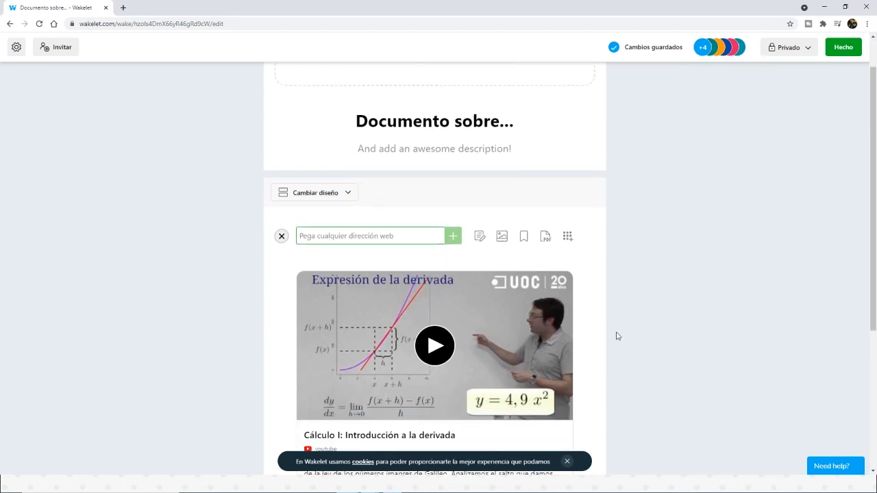
scroll(616, 335, "up", 1)
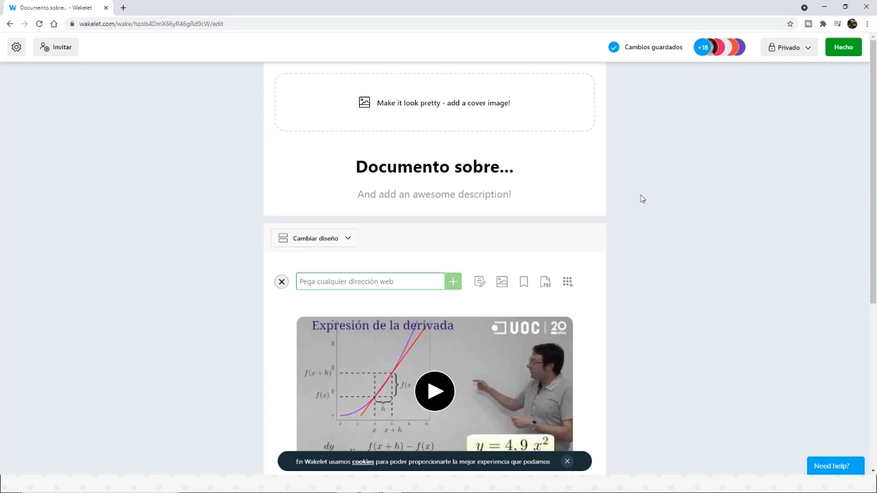
scroll(607, 336, "down", 3)
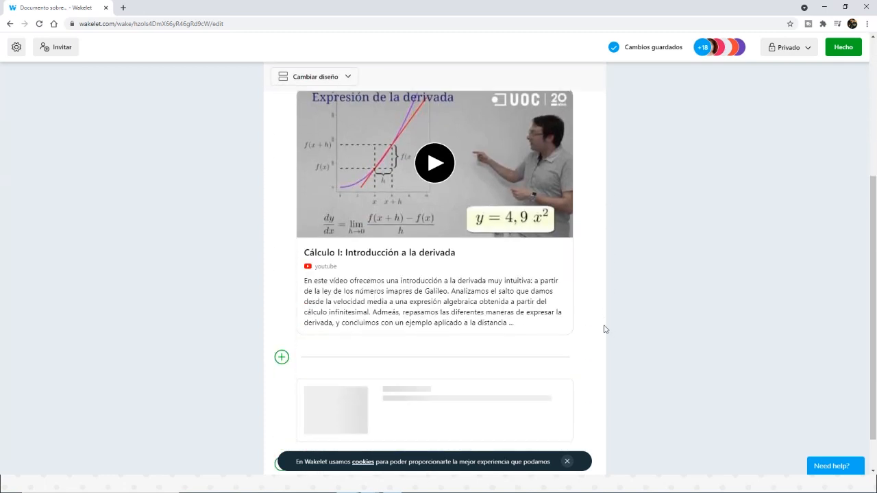
scroll(601, 332, "up", 3)
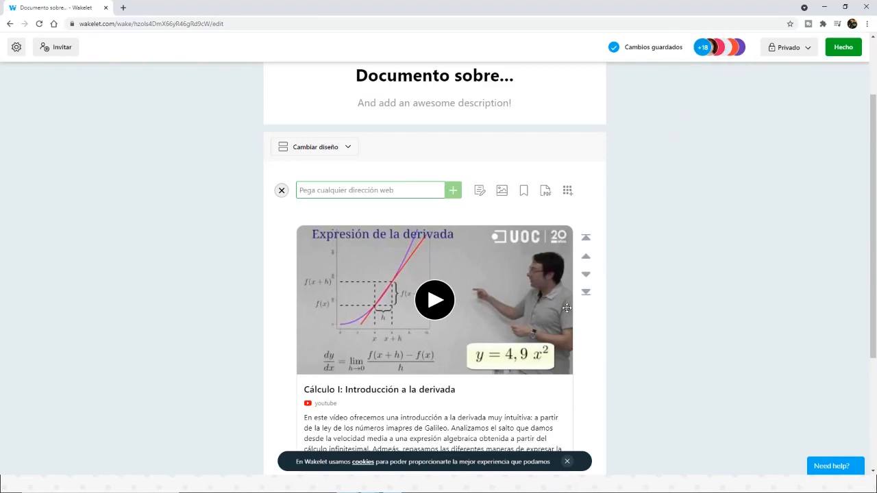
scroll(576, 298, "down", 3)
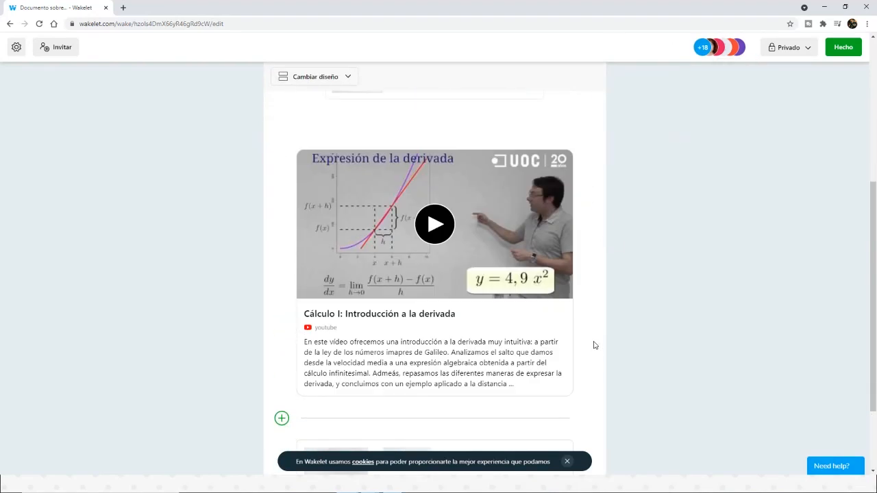
scroll(594, 346, "up", 3)
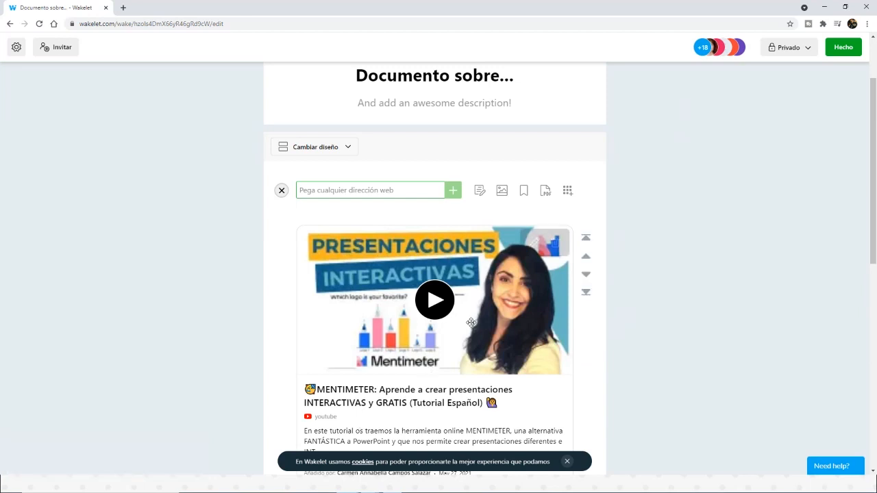
scroll(628, 285, "up", 2)
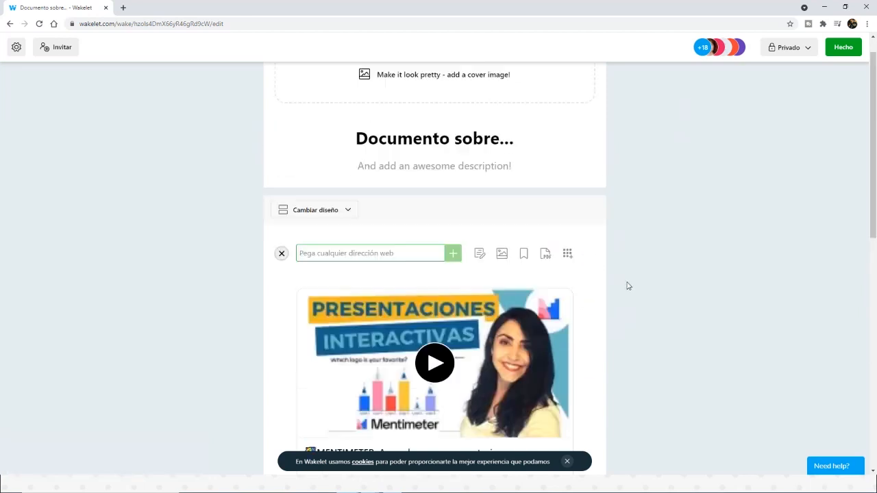
scroll(665, 263, "down", 2)
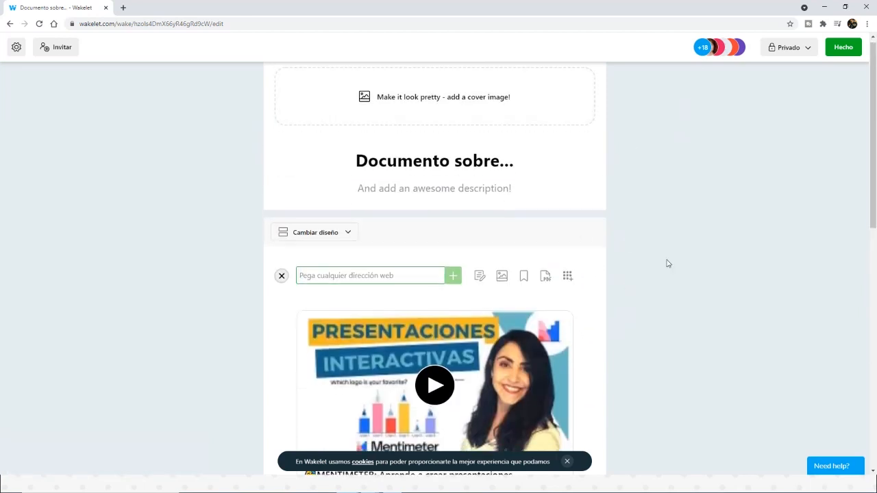
scroll(666, 263, "up", 2)
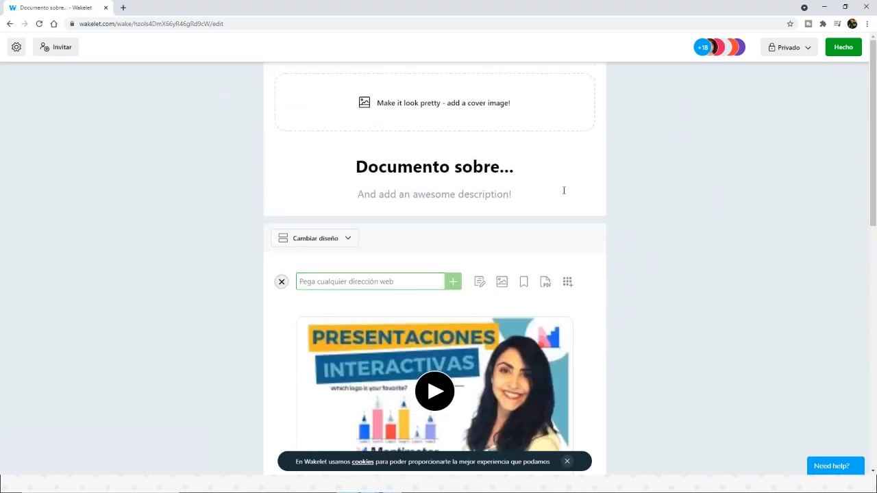
Step: Change the collection's title to "Documento sobre derivadas"
left_click(507, 171)
scroll(509, 178, "down", 5)
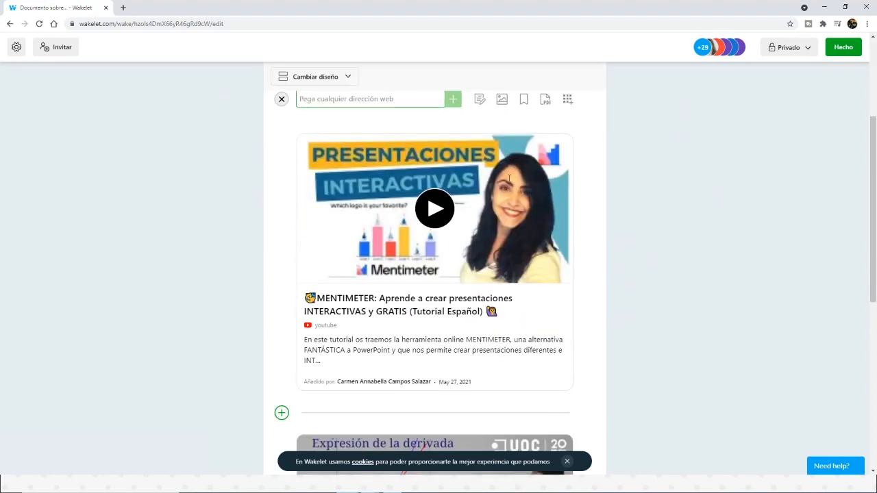
scroll(509, 178, "up", 5)
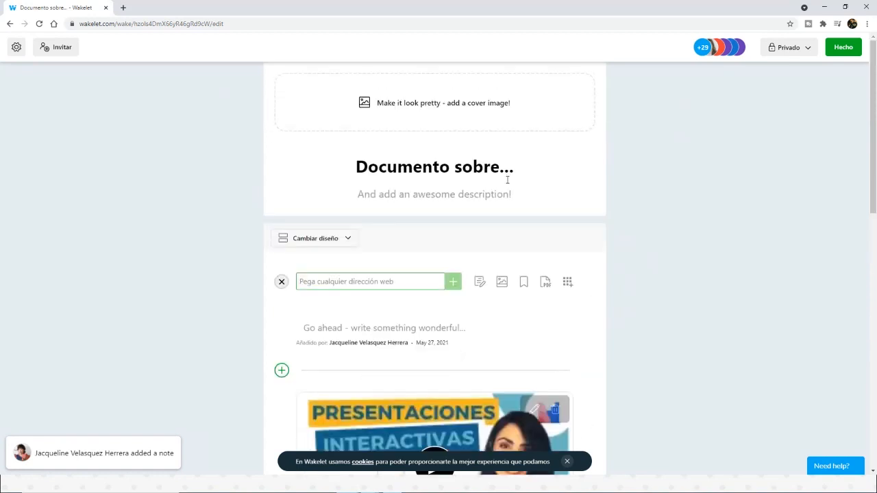
key("BackSpace")
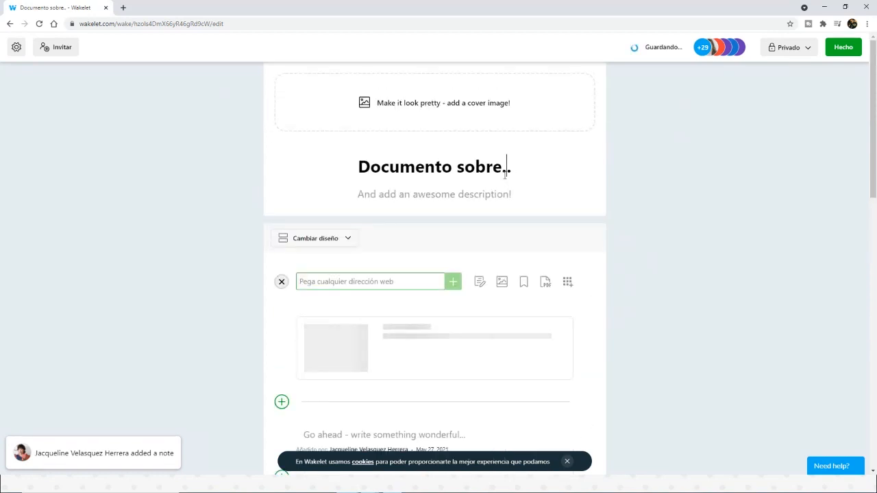
key("BackSpace")
type("deri")
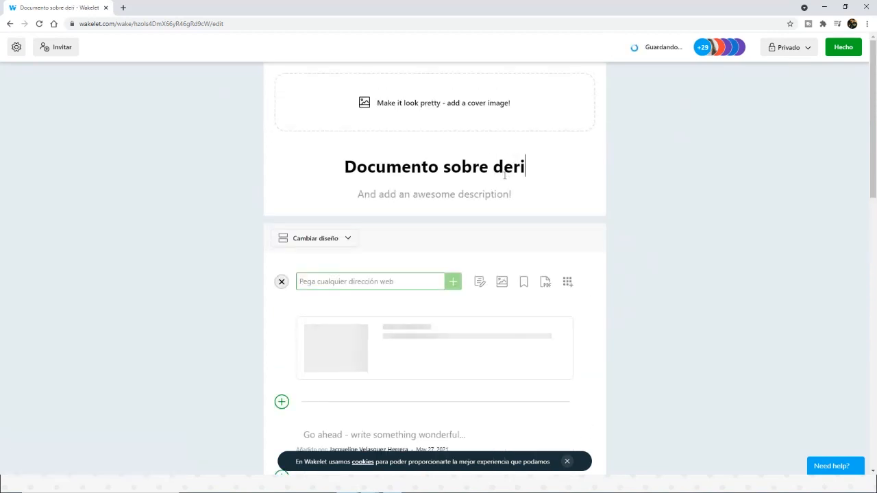
type("vadas")
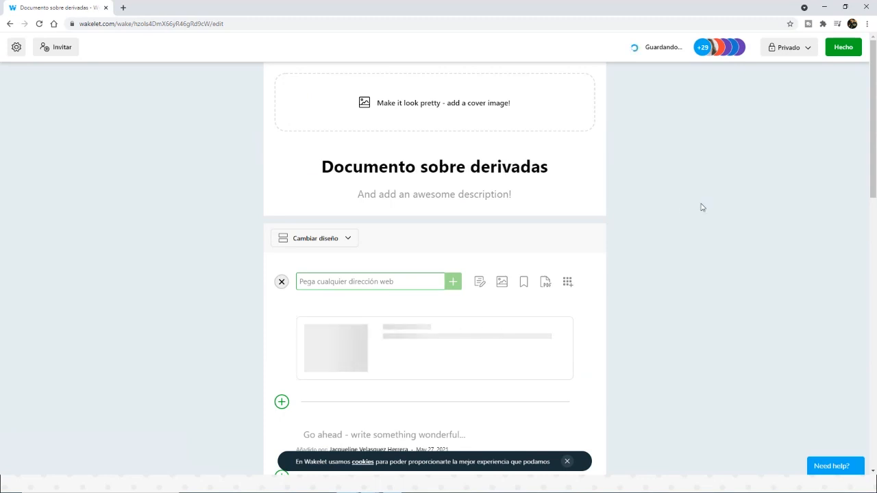
Step: Enter the collection's description "En el presente documento mostraremos conceptos y ejercicios sobre derivadas"
left_click(434, 196)
type("En el pre")
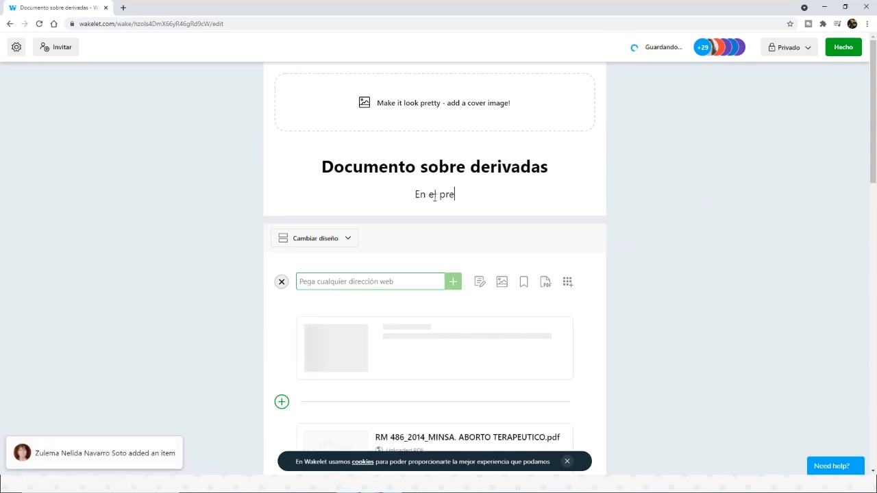
type("ssente documento")
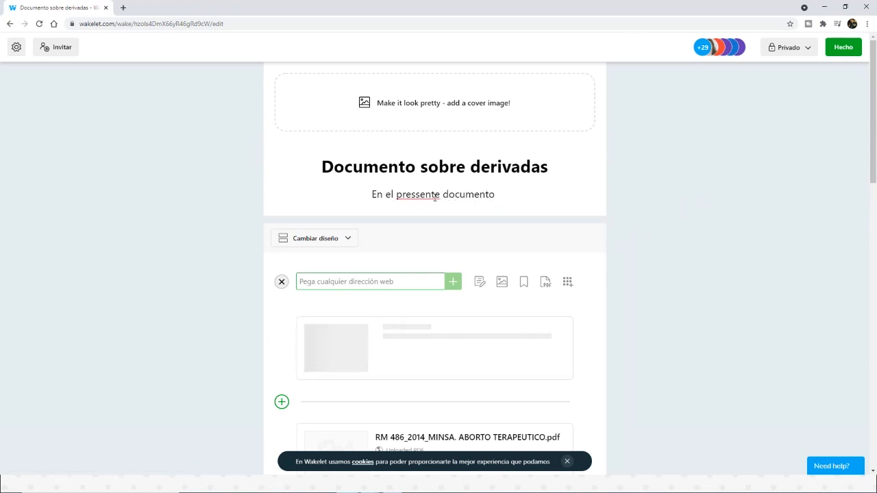
key("ctrl+BackSpace")
key("ctrl+BackSpace")
type("pre")
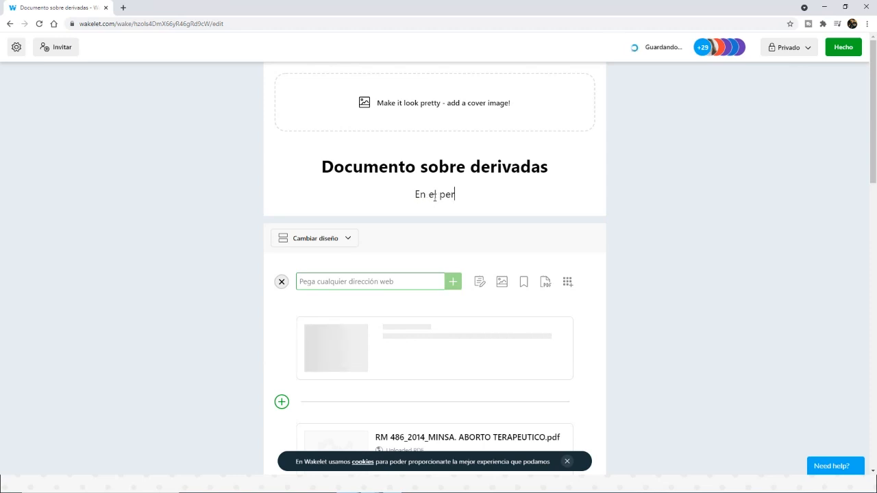
type("sente d")
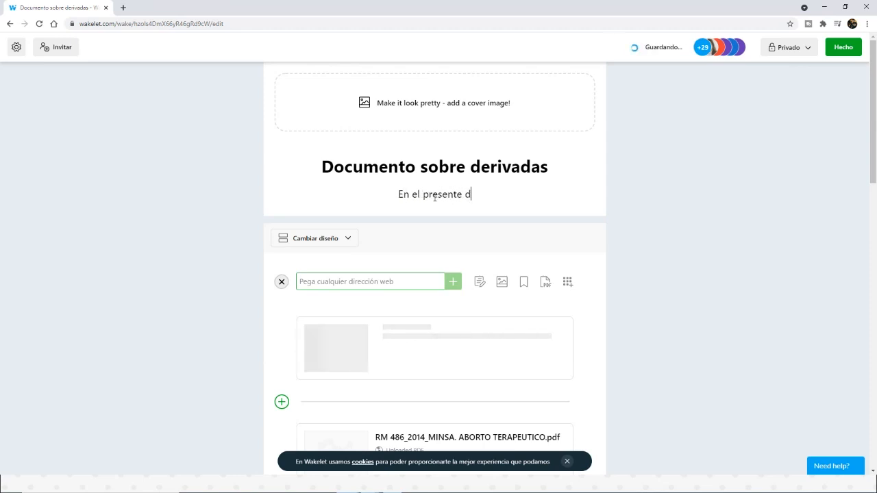
type("ocumento ")
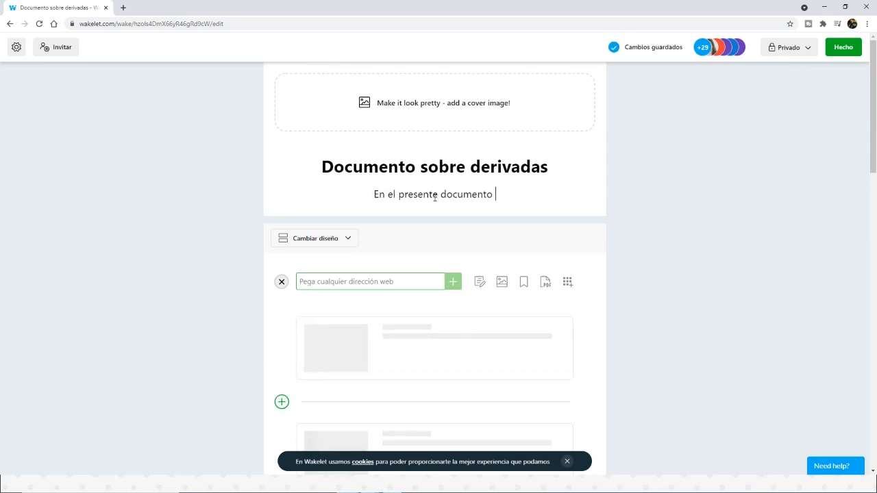
type("mostraremos ")
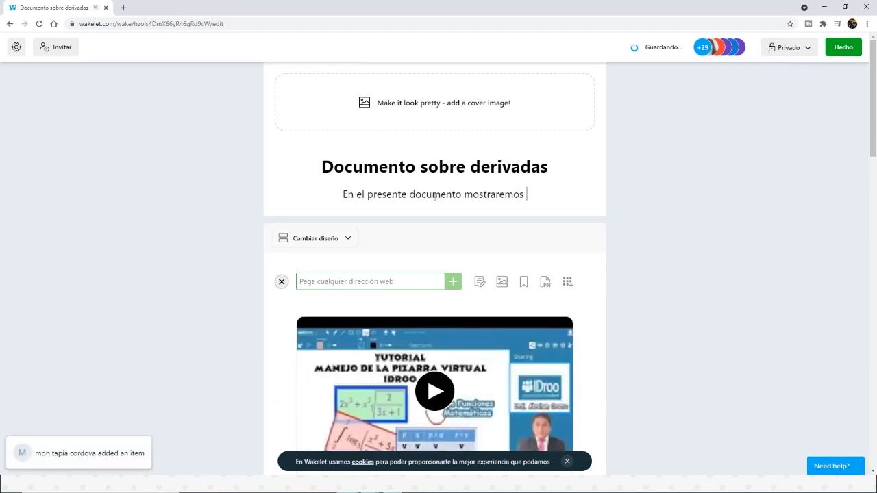
type("conceptos y ")
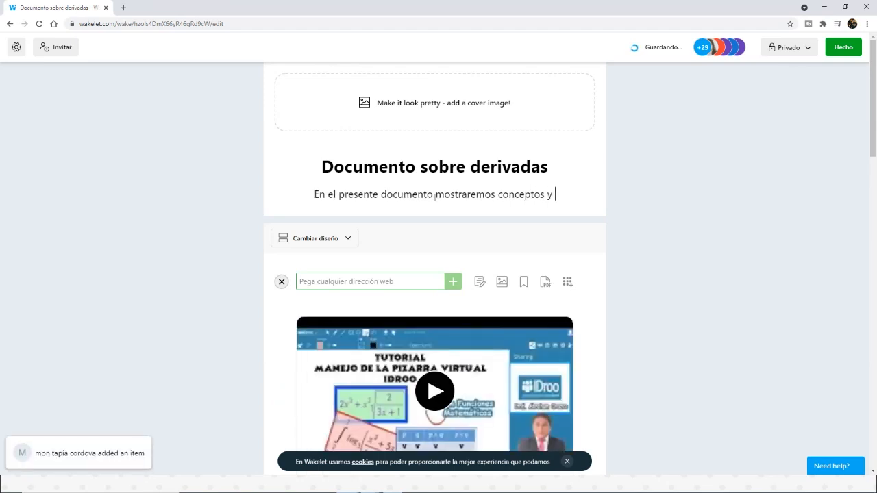
type("ejercicios so")
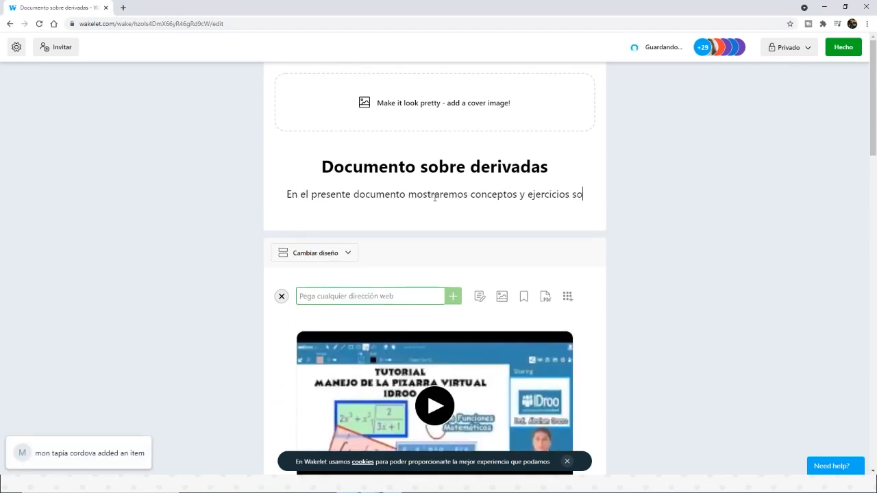
type("bre derivadas")
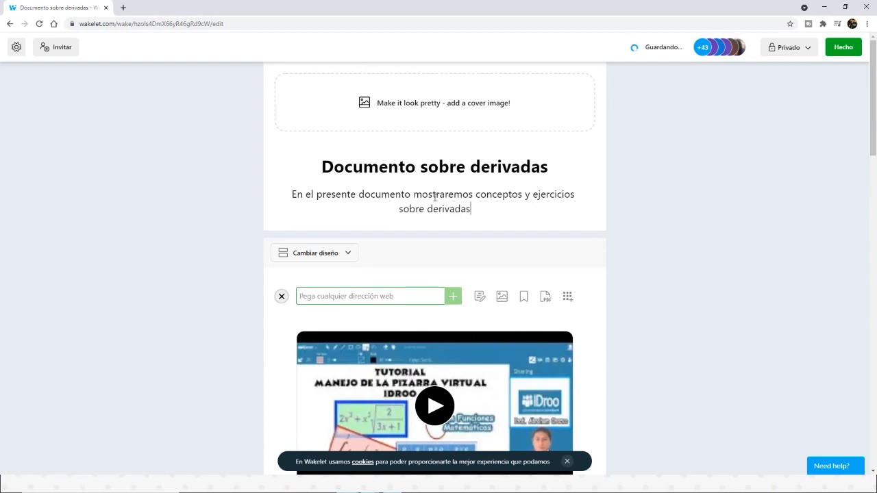
Step: Choose Vista de Medios as the collection's layout and check how the items are displayed
left_click(334, 256)
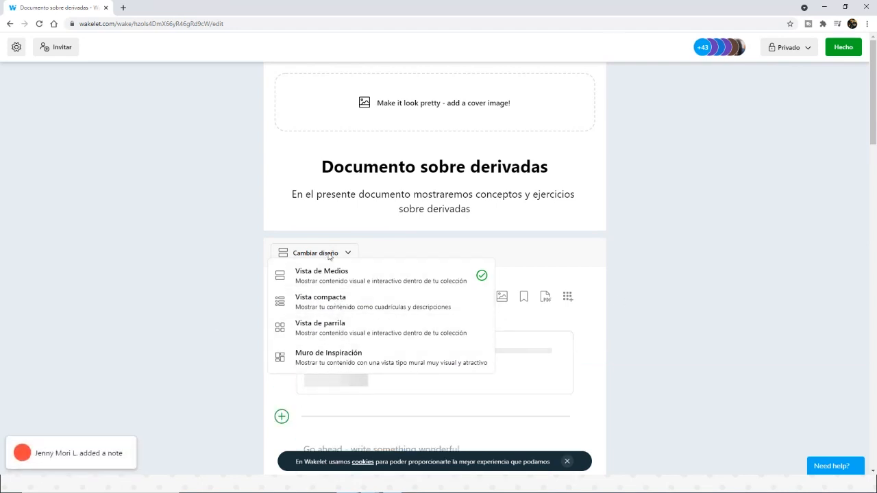
left_click(318, 275)
scroll(210, 281, "down", 4)
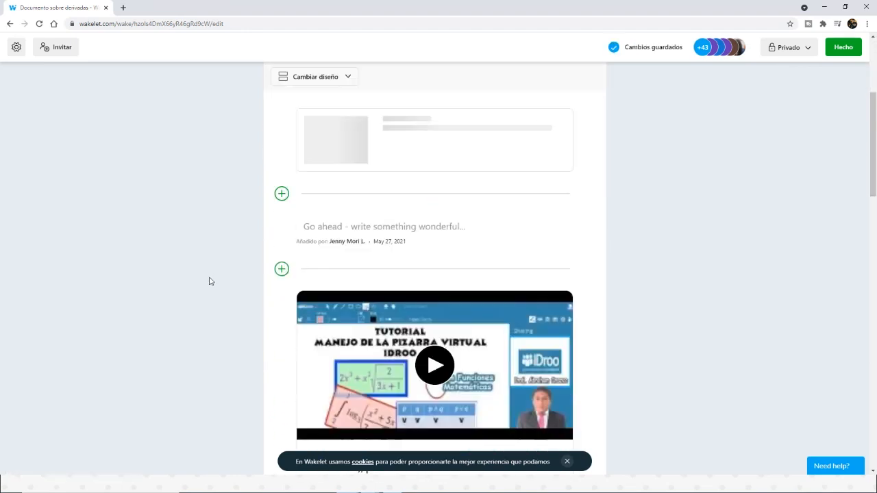
scroll(211, 281, "down", 2)
scroll(211, 281, "up", 2)
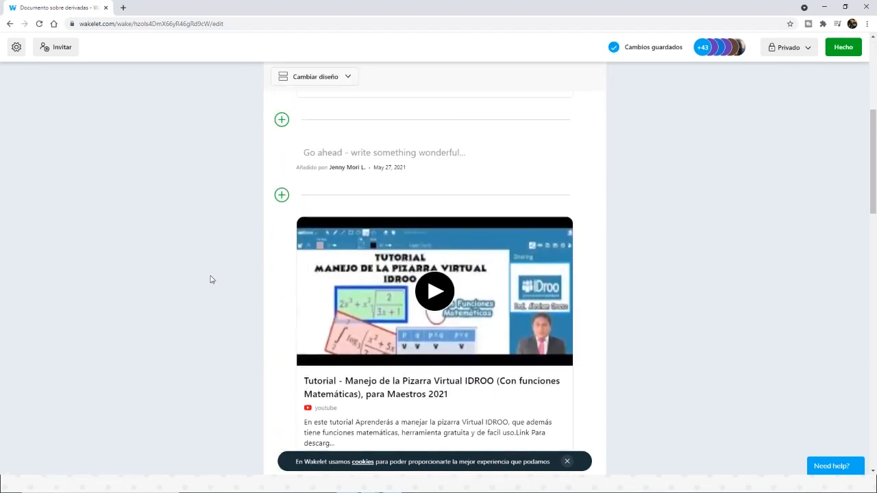
Step: Review the notes, videos and PDF that collaborators have added throughout the collection
mouse_move(346, 192)
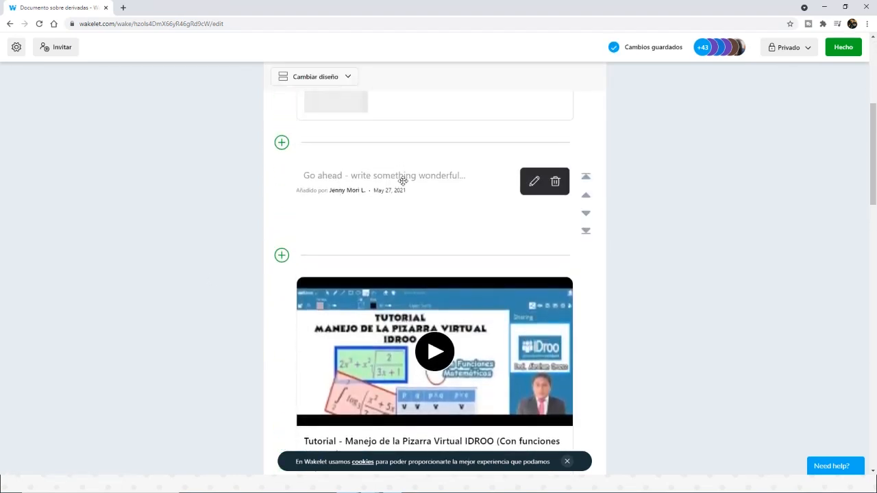
scroll(630, 324, "down", 5)
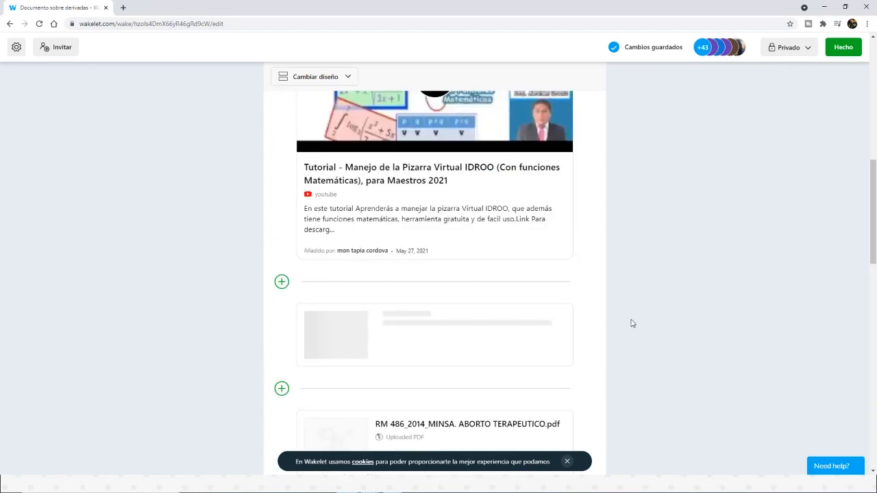
scroll(633, 323, "down", 4)
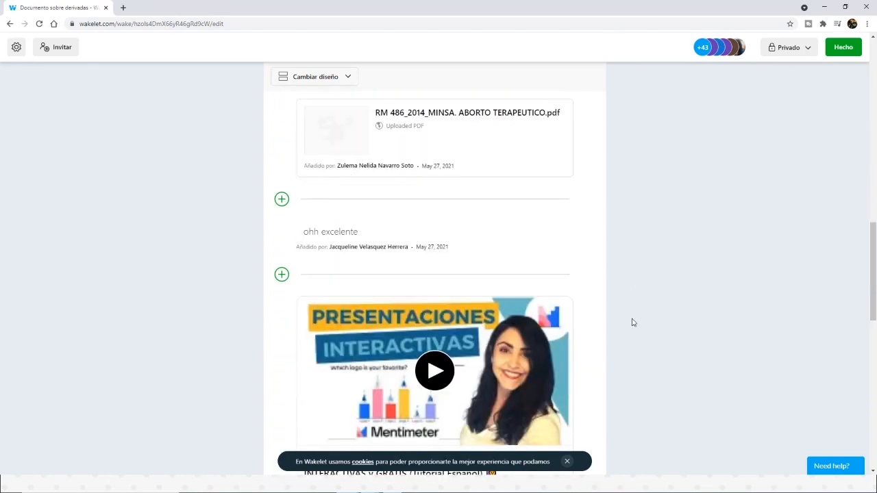
scroll(633, 322, "down", 1)
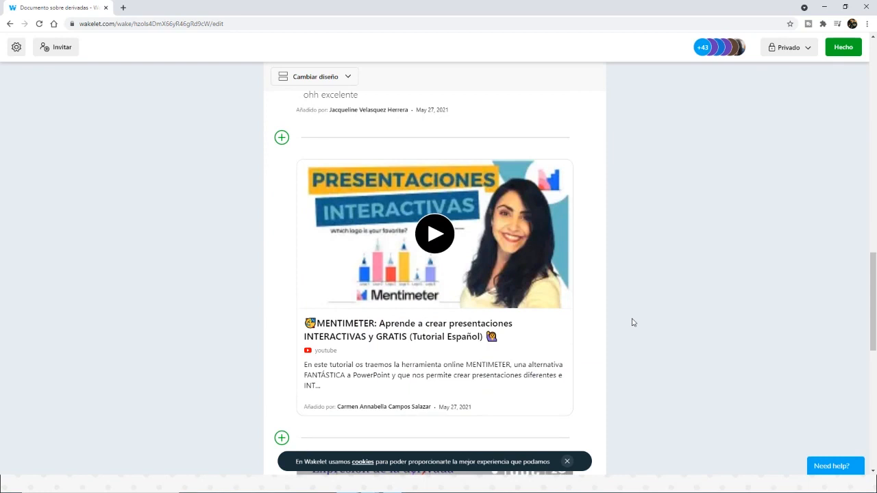
scroll(633, 322, "down", 7)
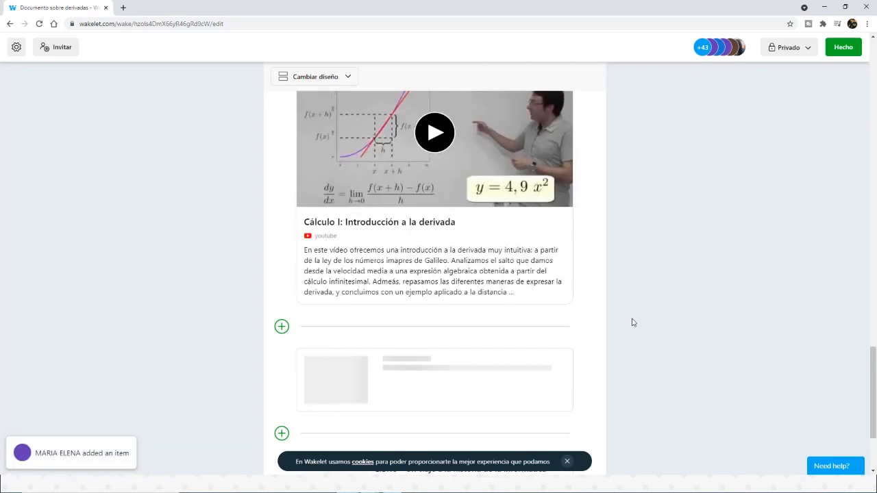
scroll(633, 323, "up", 6)
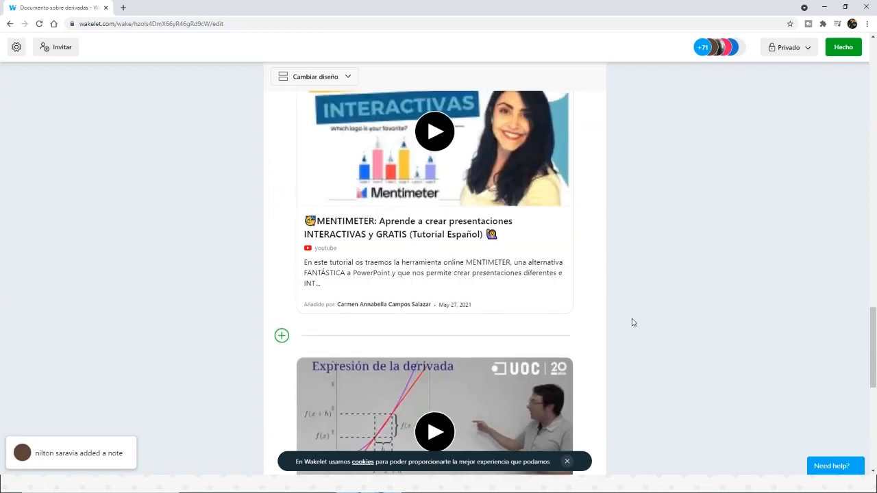
Step: Look through the newest videos, PDFs and notes across the whole collection, ending back at its title
scroll(633, 323, "up", 2)
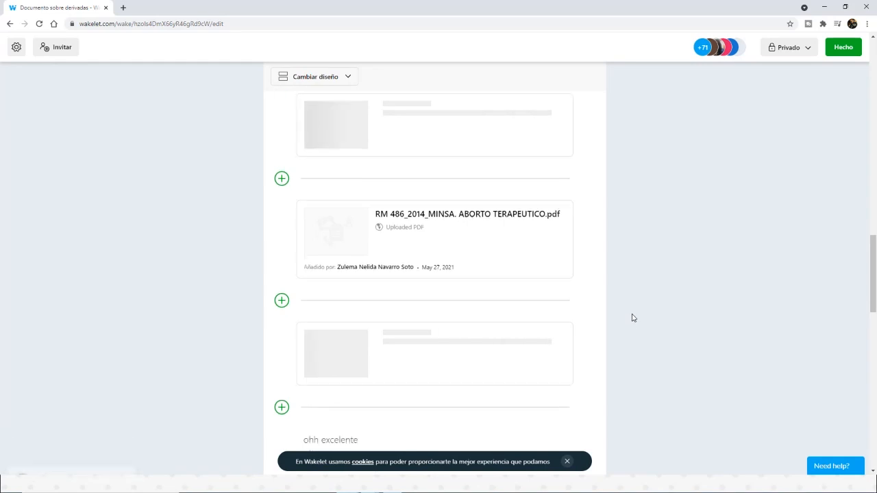
scroll(631, 306, "up", 8)
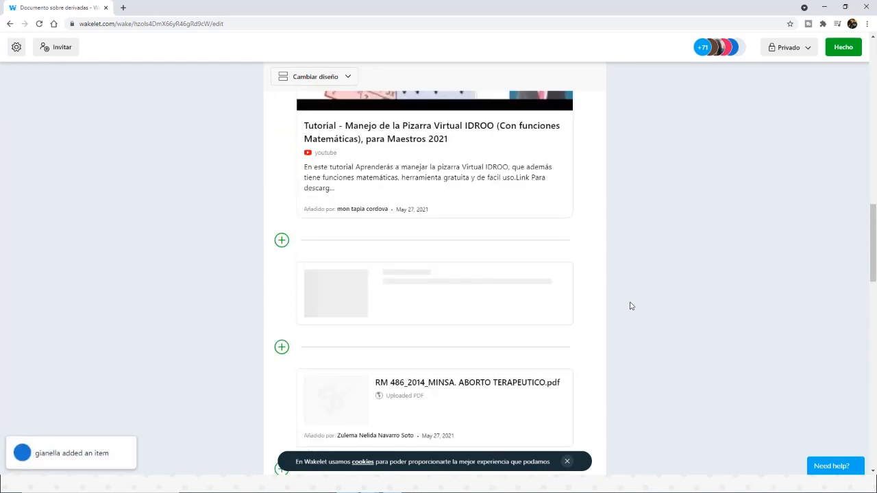
scroll(631, 305, "up", 8)
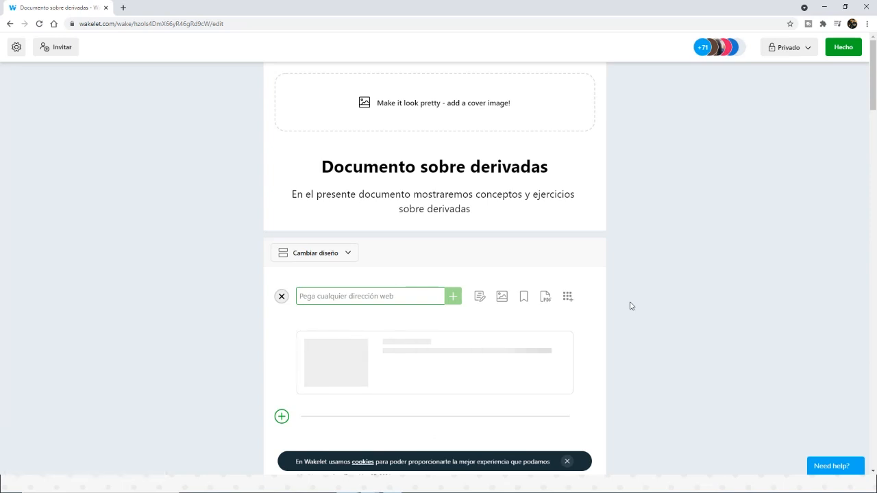
scroll(621, 324, "down", 5)
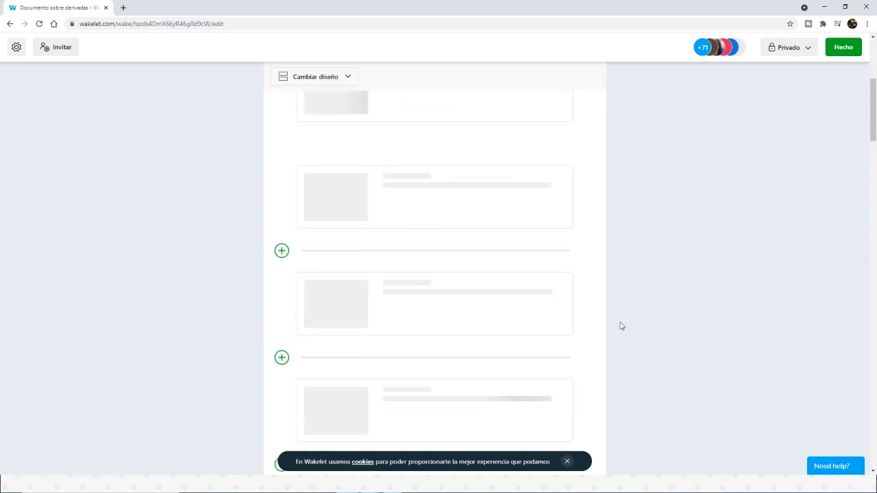
scroll(621, 319, "down", 3)
scroll(621, 320, "up", 2)
scroll(621, 320, "down", 3)
scroll(621, 319, "down", 10)
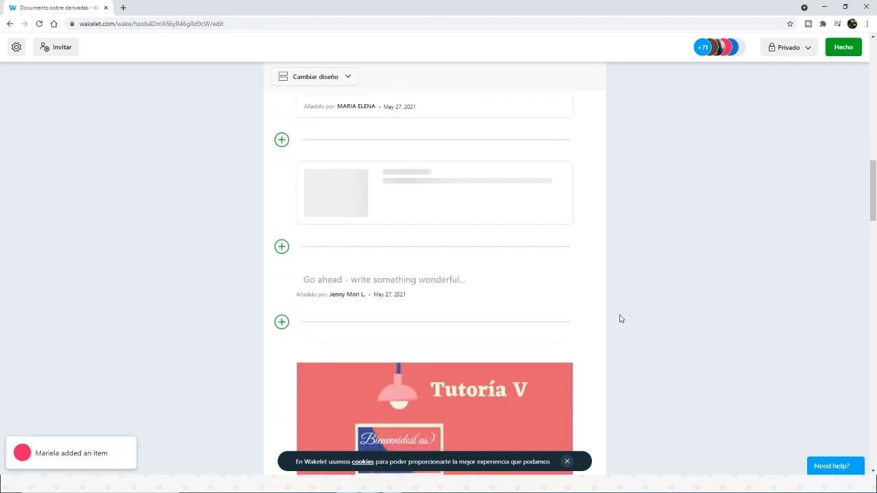
scroll(621, 313, "down", 4)
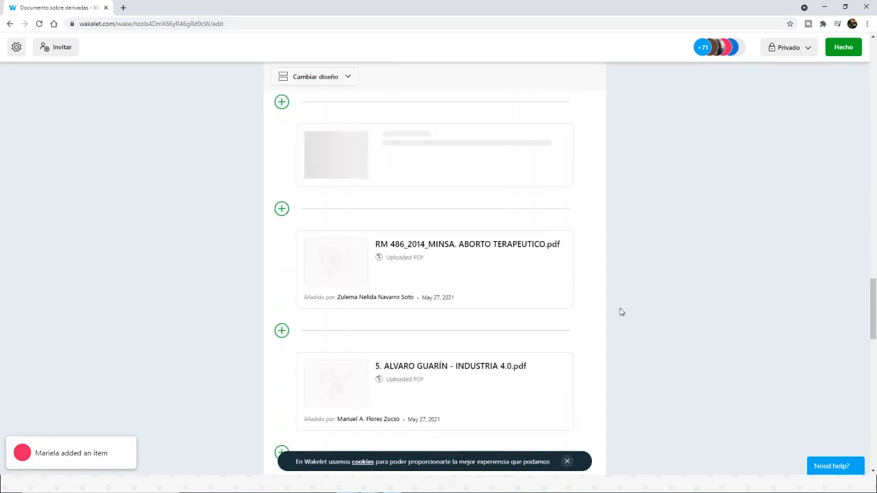
scroll(621, 313, "up", 5)
scroll(621, 312, "down", 2)
scroll(621, 312, "down", 10)
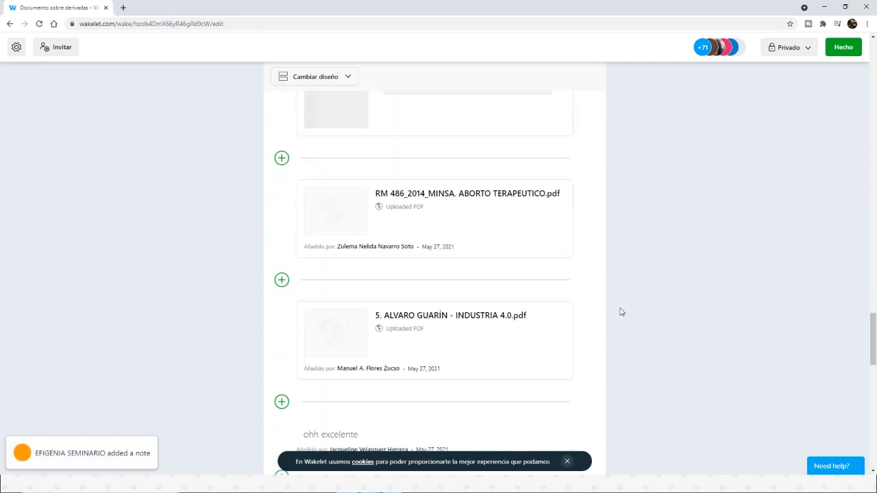
scroll(622, 305, "down", 5)
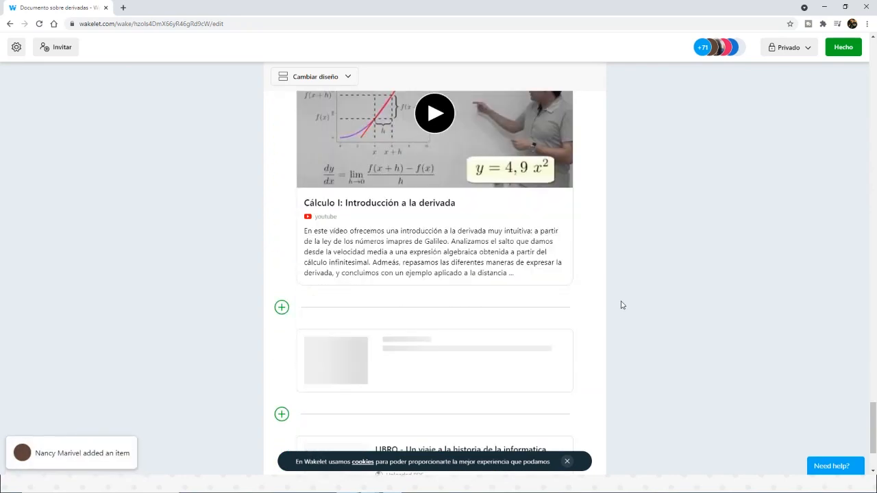
scroll(623, 305, "up", 2)
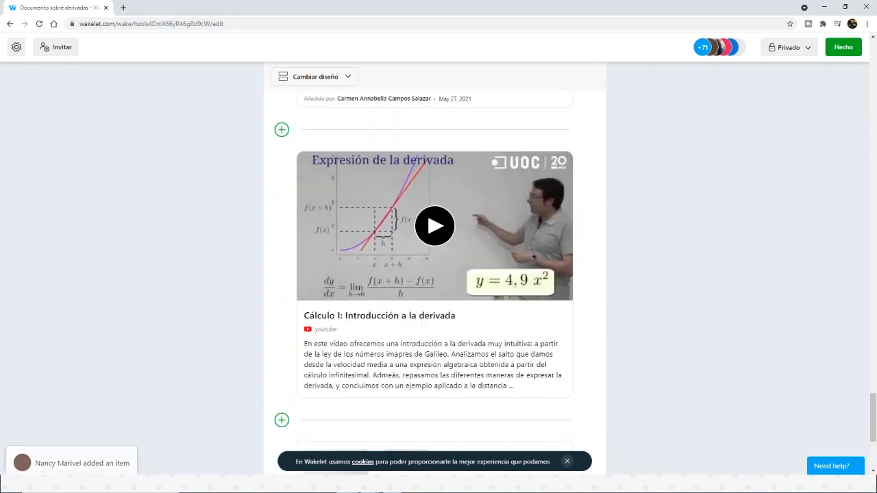
left_click_drag(874, 417, 868, 70)
Step: Open the Flipgrid video recorder from the collection, authorise it with the Wakelet account and camera, and close it without recording
left_click(568, 296)
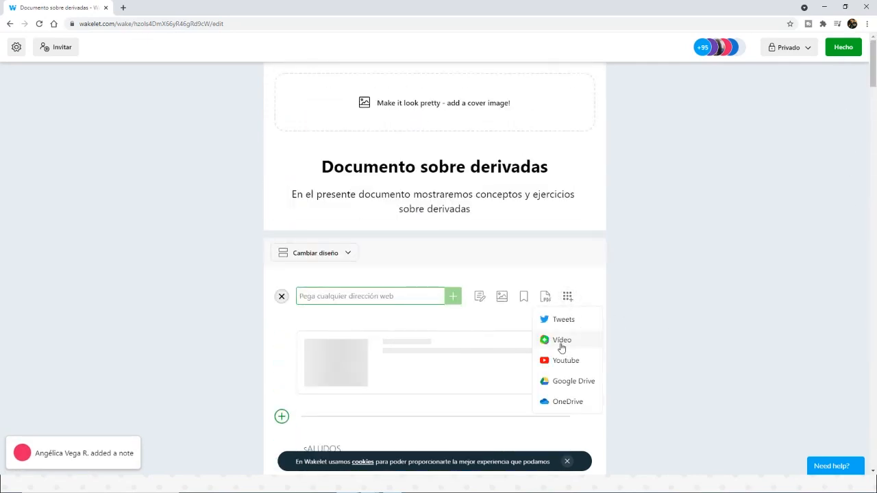
left_click(561, 341)
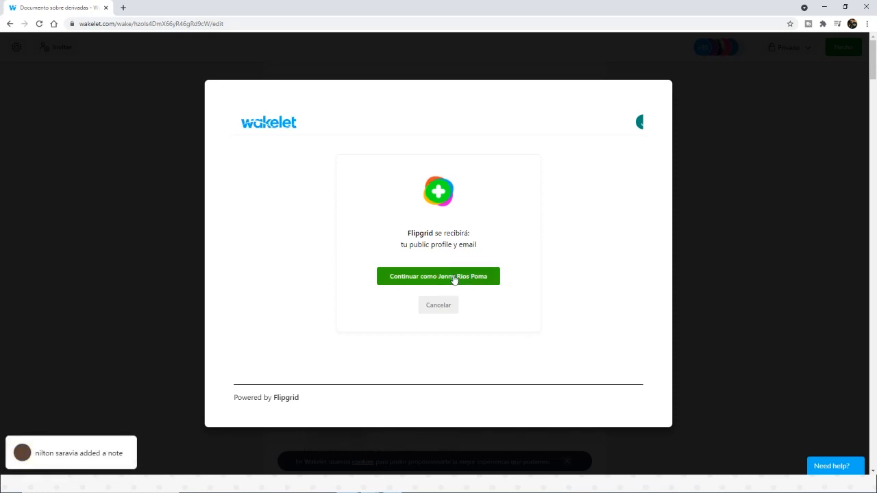
left_click(454, 277)
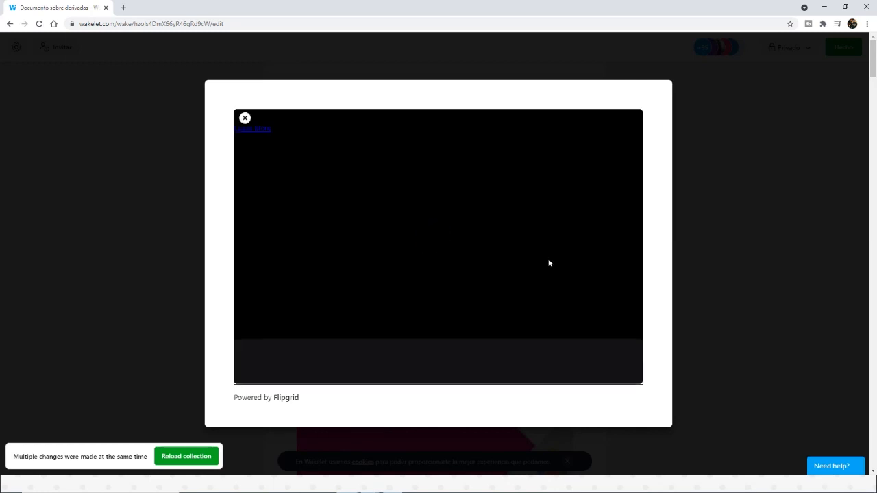
left_click(145, 89)
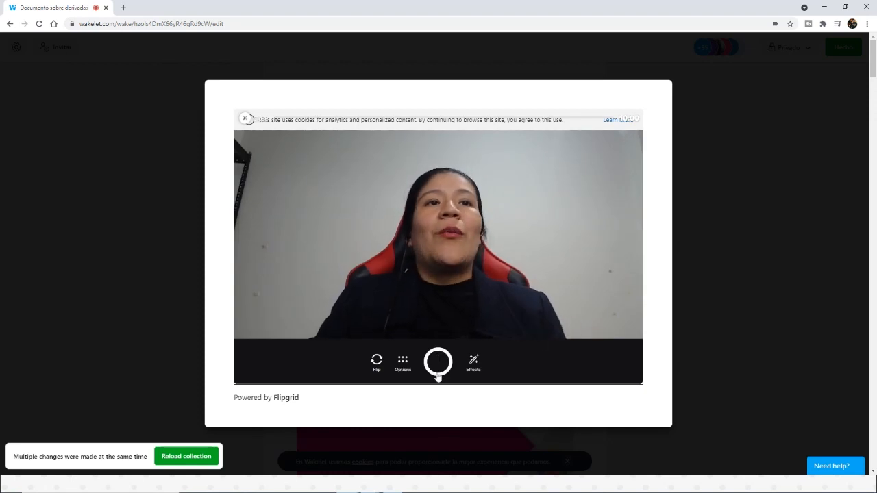
left_click(245, 118)
left_click(245, 120)
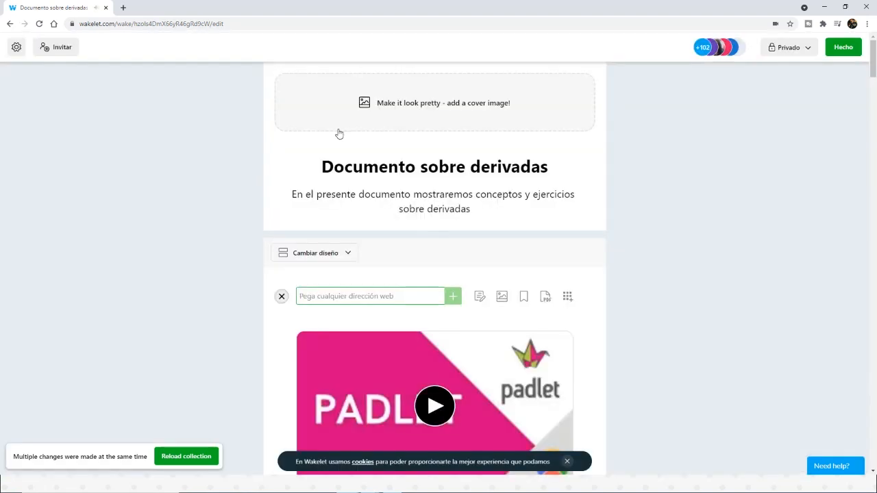
scroll(669, 240, "up", 1)
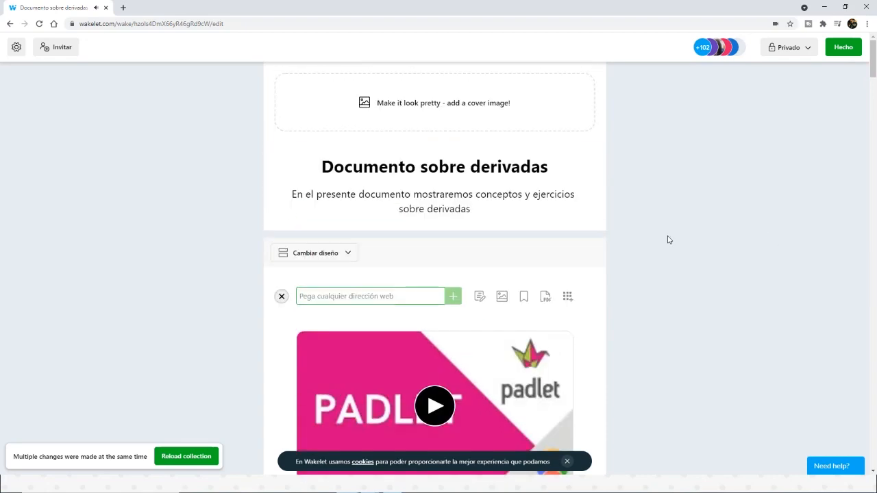
scroll(669, 240, "down", 10)
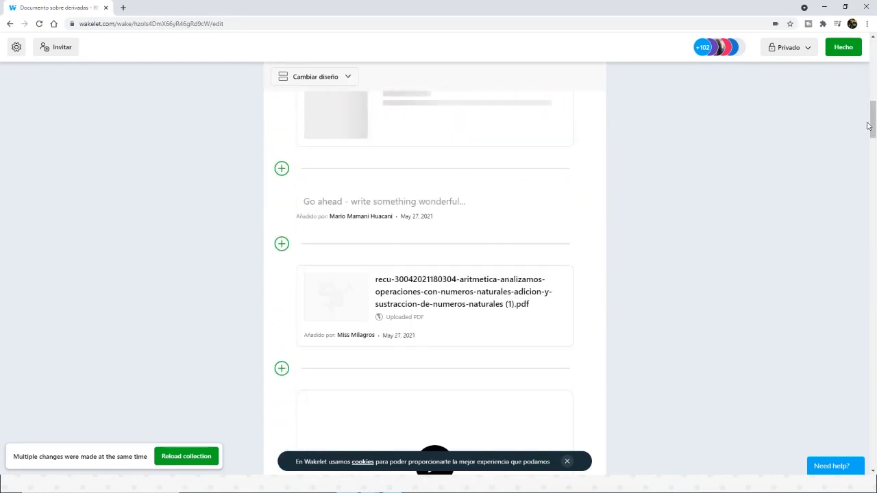
left_click_drag(872, 119, 872, 47)
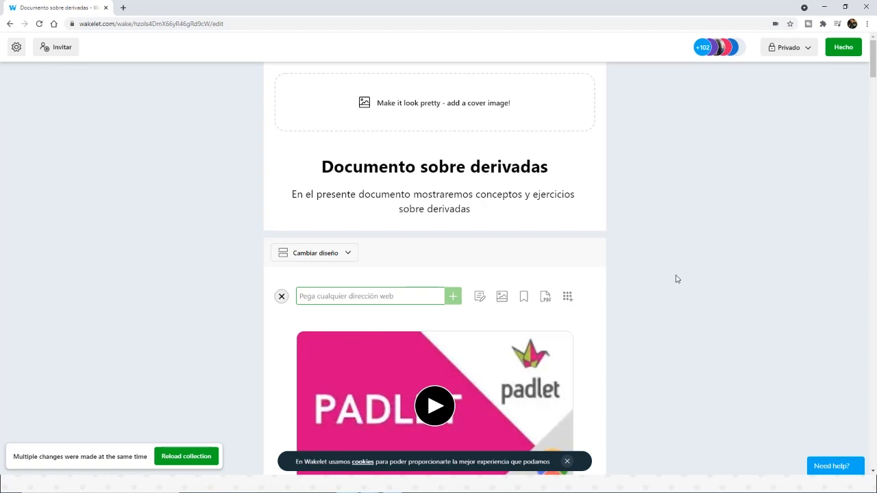
Step: Switch to the Padlet dashboard in the browser and sign out of the account
left_click_drag(173, 14, 876, 219)
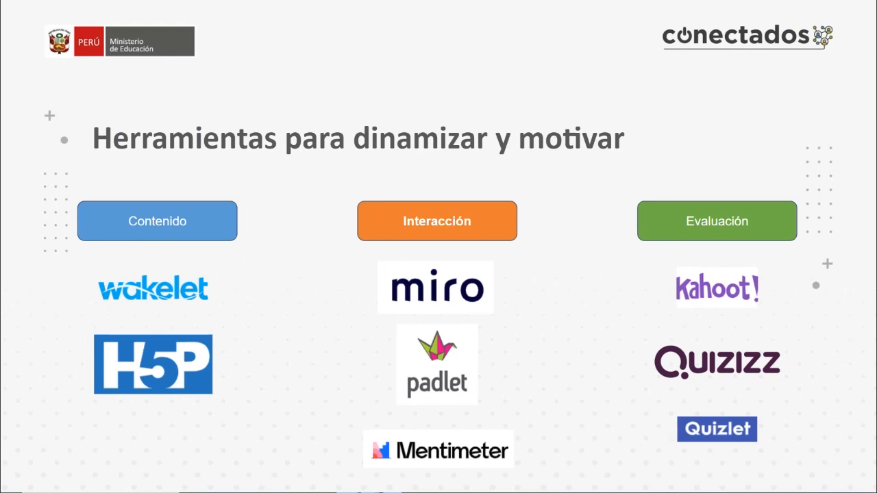
left_click_drag(876, 180, 264, 0)
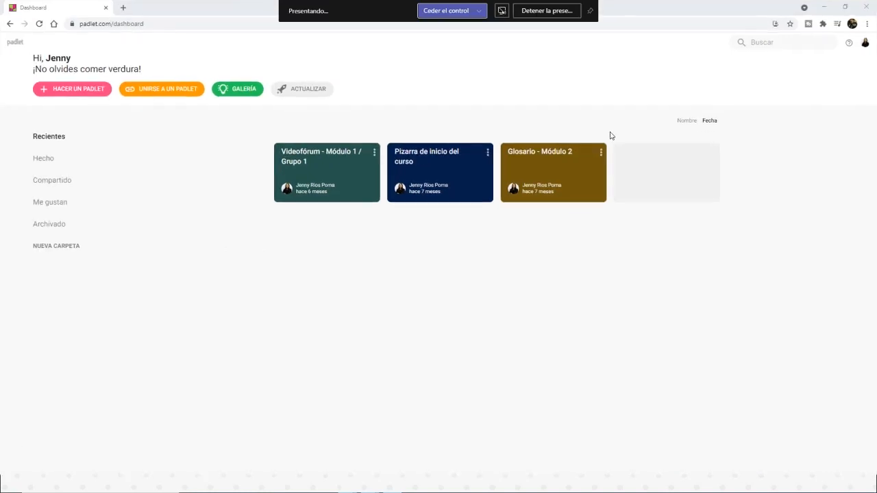
left_click(865, 42)
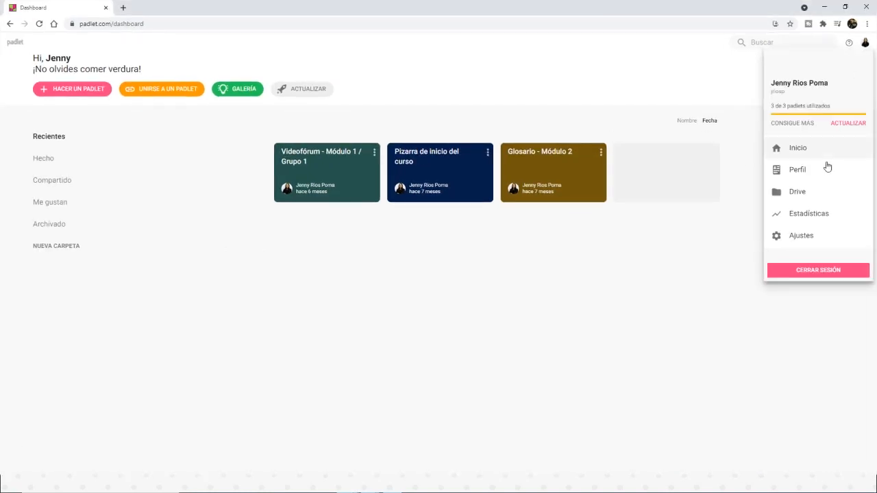
left_click(817, 273)
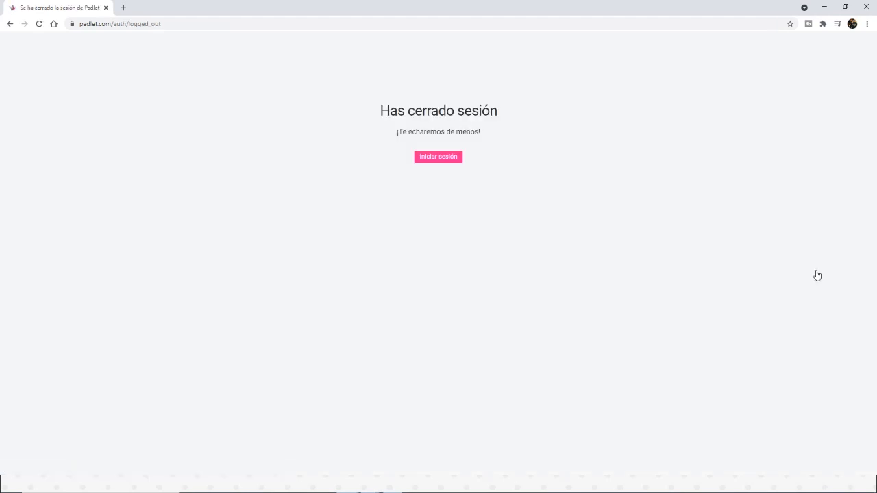
Step: Open the Padlet home page at padlet.com in place of the sign-in page
left_click(449, 164)
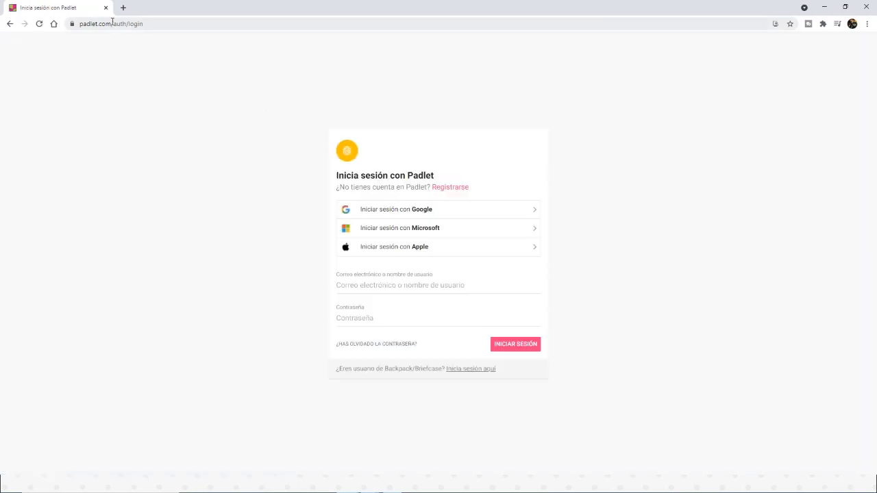
left_click_drag(111, 21, 212, 35)
key("BackSpace")
key("Return")
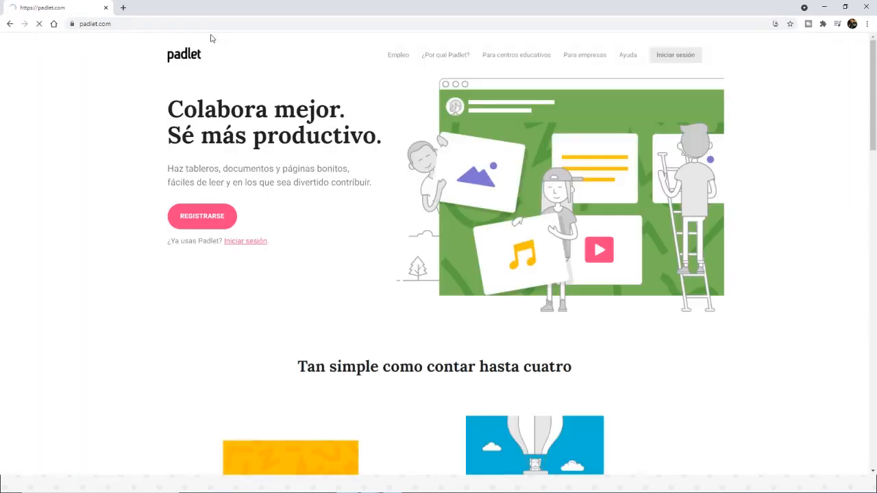
left_click(216, 24)
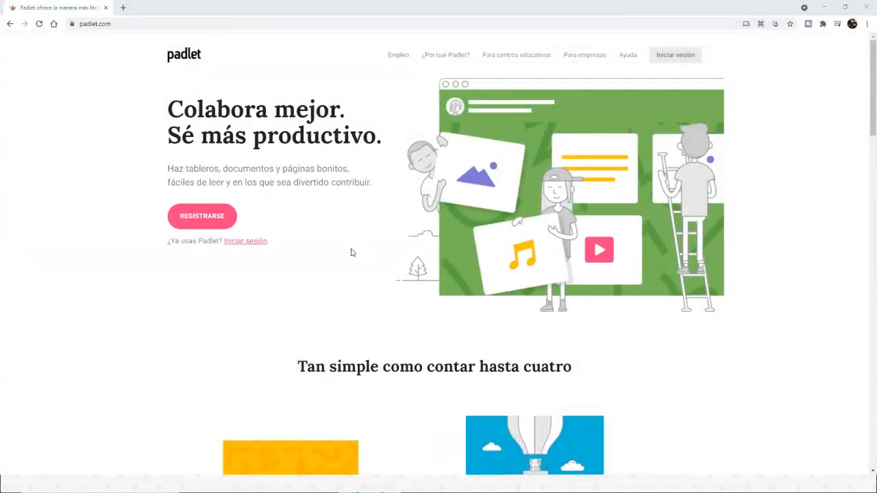
Step: Sign in to Padlet with Google, using the presenter's account
left_click(680, 57)
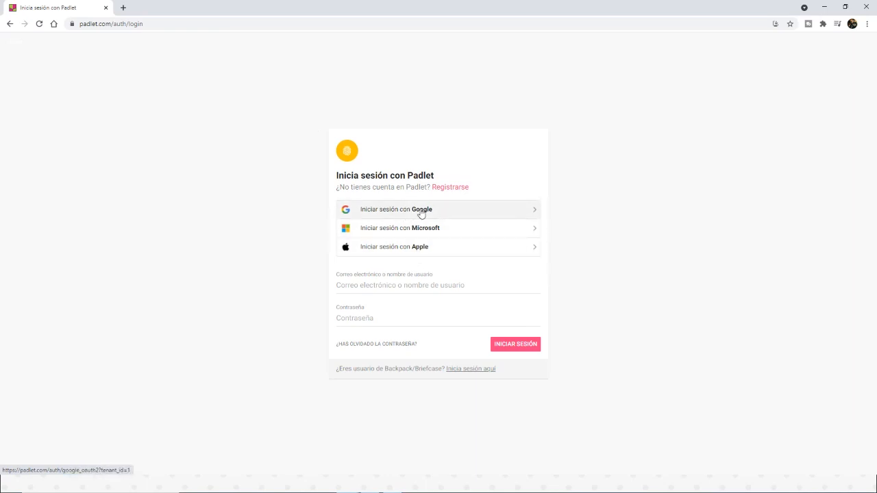
left_click(412, 215)
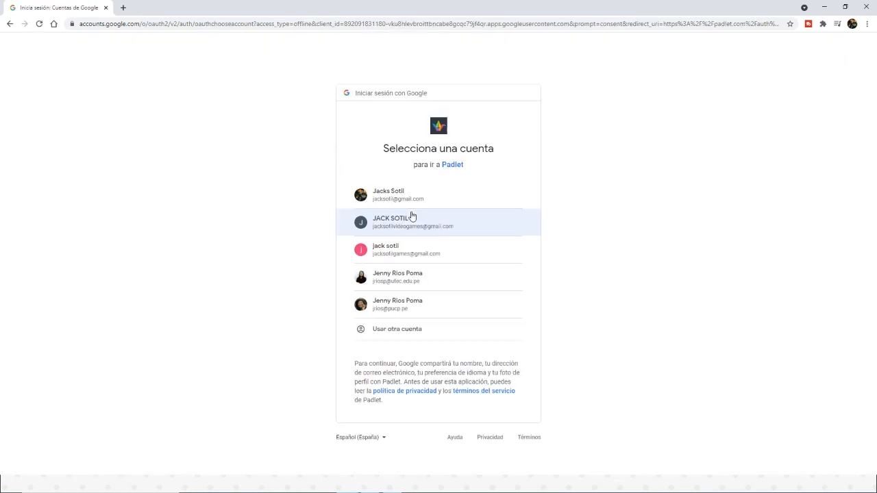
left_click(417, 289)
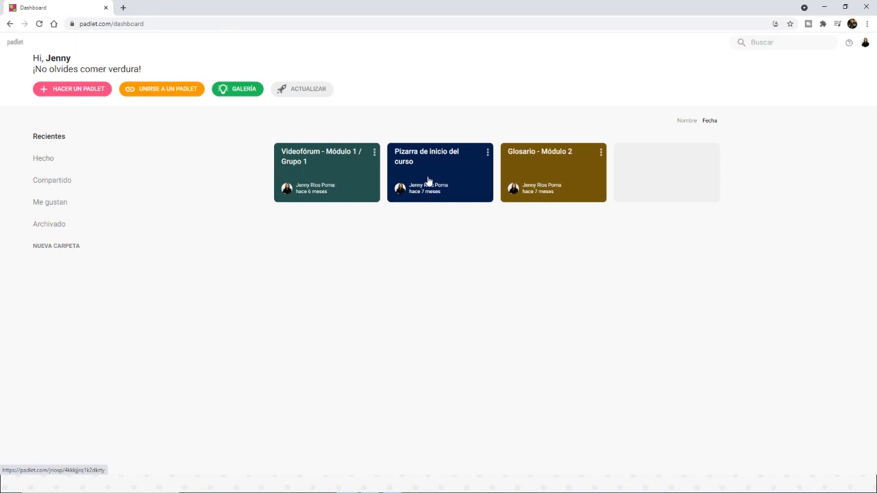
Step: Open the "Videofórum - Módulo 1 / Grupo 1" padlet in a separate browser tab and look through its posts, grades and comments
middle_click(320, 161)
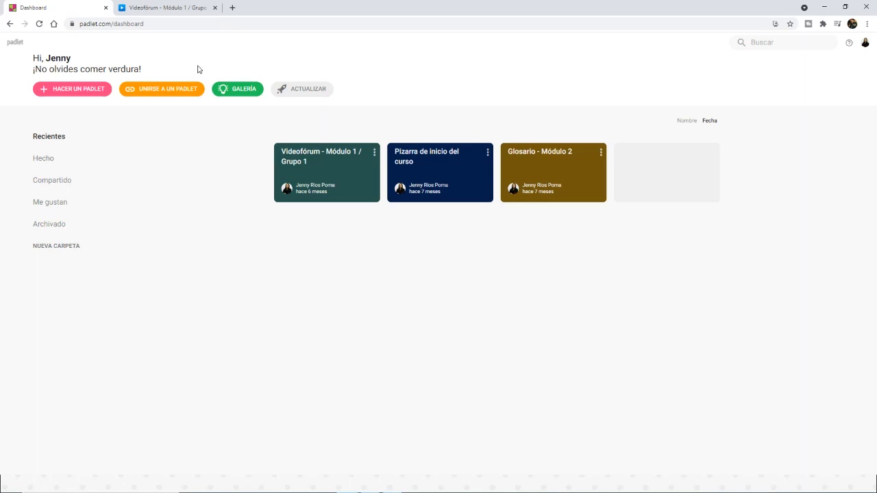
left_click(146, 11)
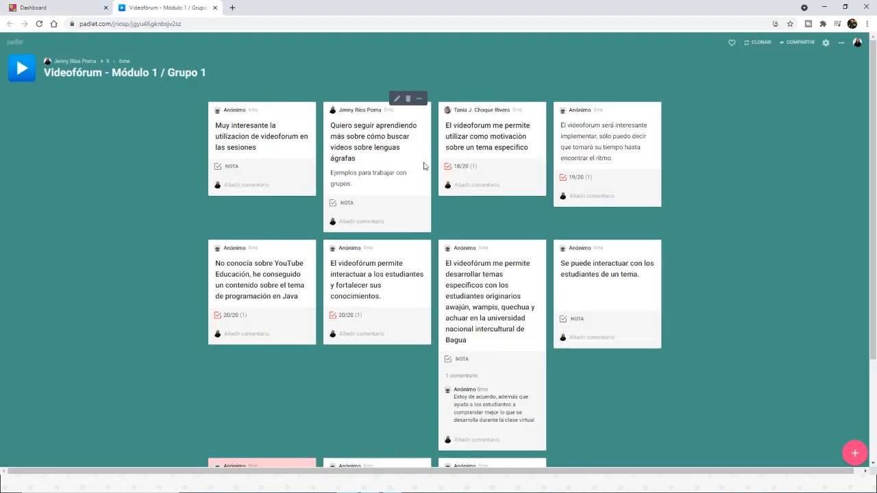
left_click(55, 8)
left_click(124, 8)
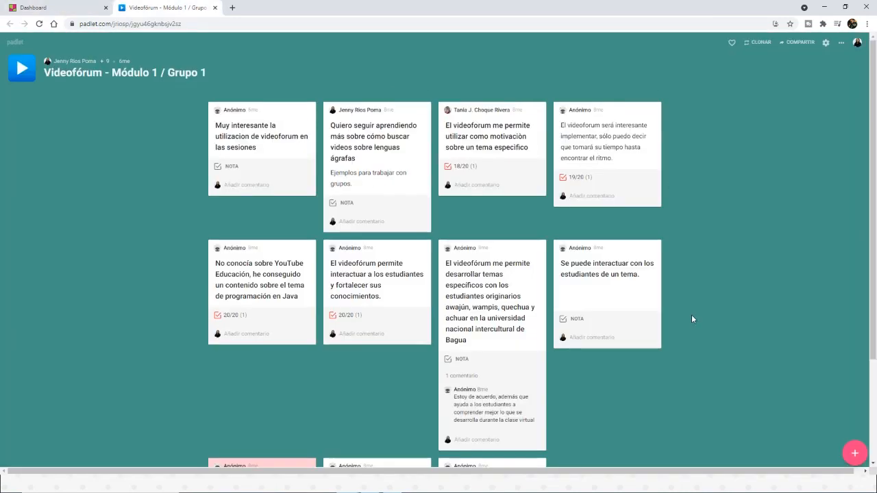
scroll(692, 314, "down", 2)
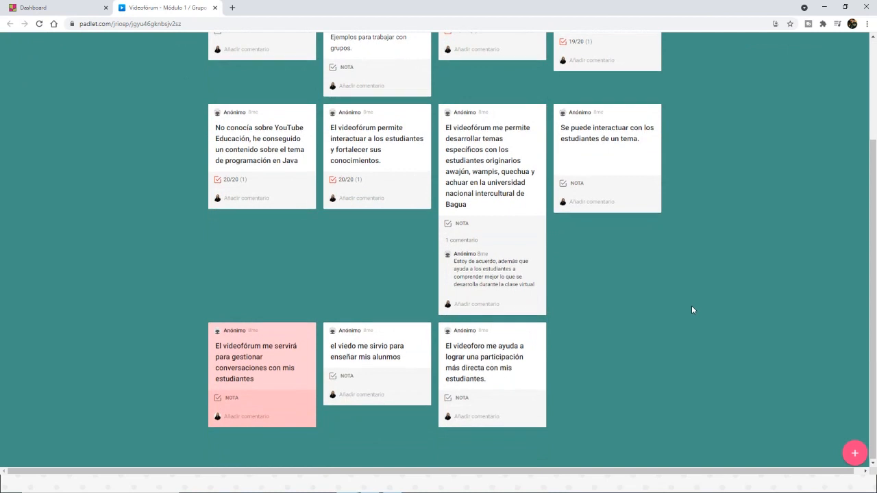
scroll(692, 310, "up", 2)
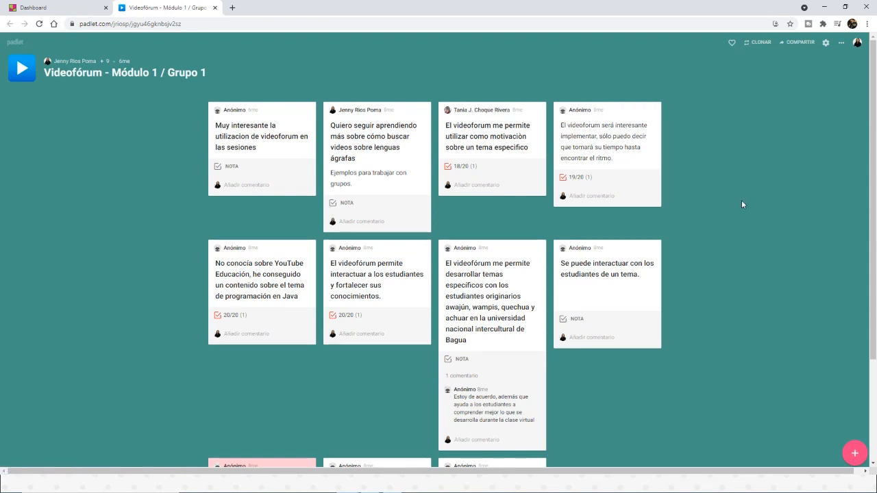
Step: Create a new blank padlet from the dashboard with the Columna format
left_click(40, 8)
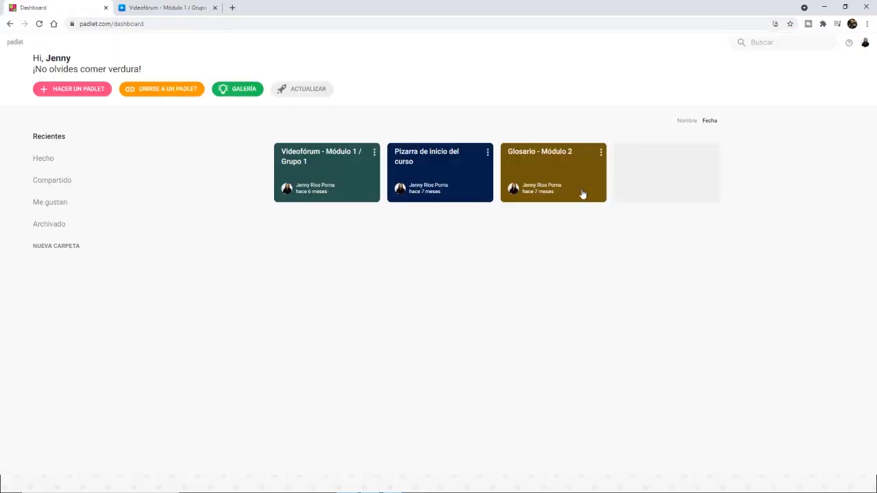
left_click(76, 91)
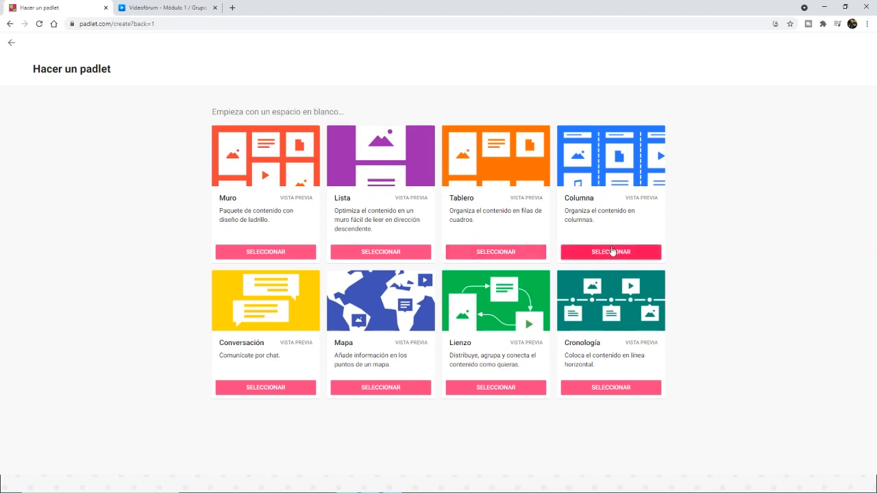
left_click(612, 251)
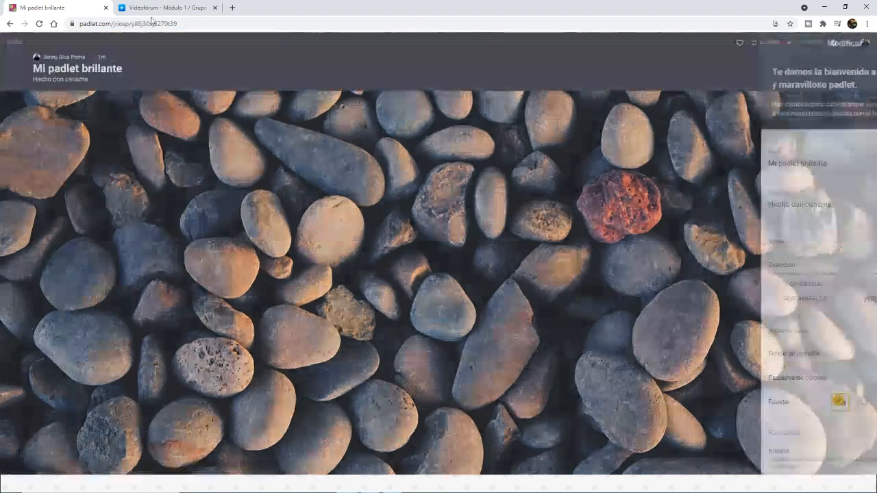
left_click(159, 8)
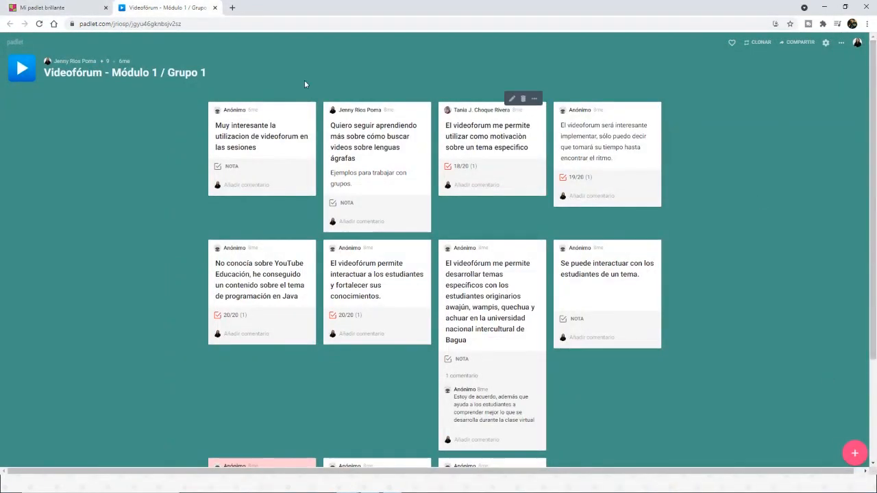
left_click(60, 9)
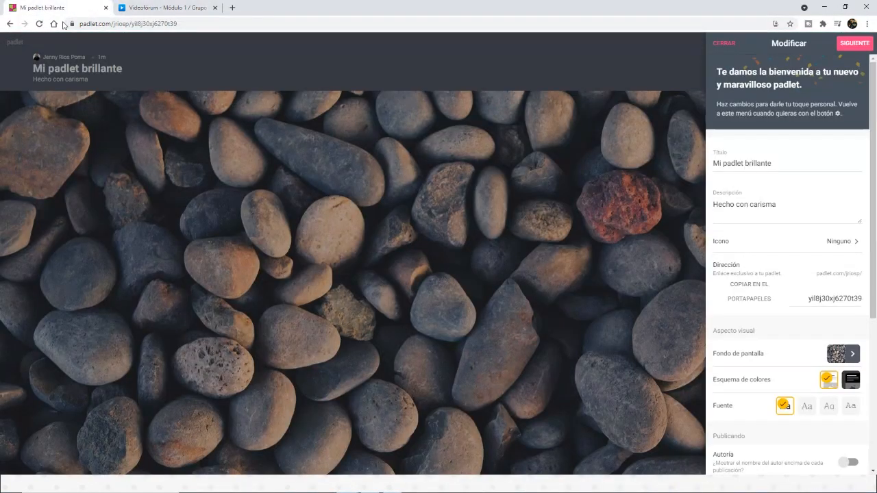
left_click(529, 220)
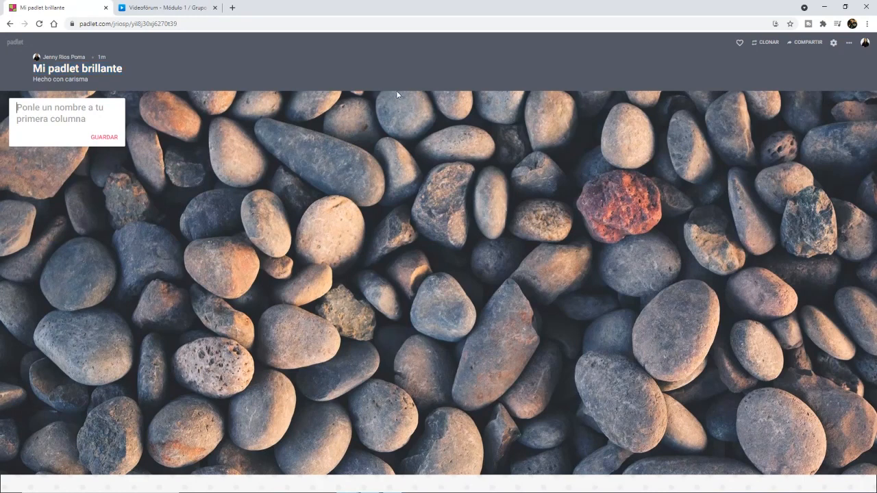
left_click(834, 42)
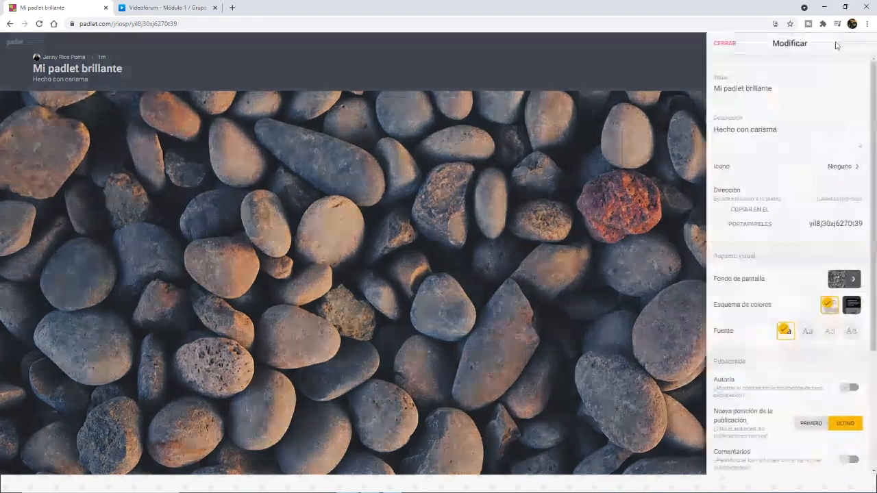
left_click_drag(774, 88, 713, 89)
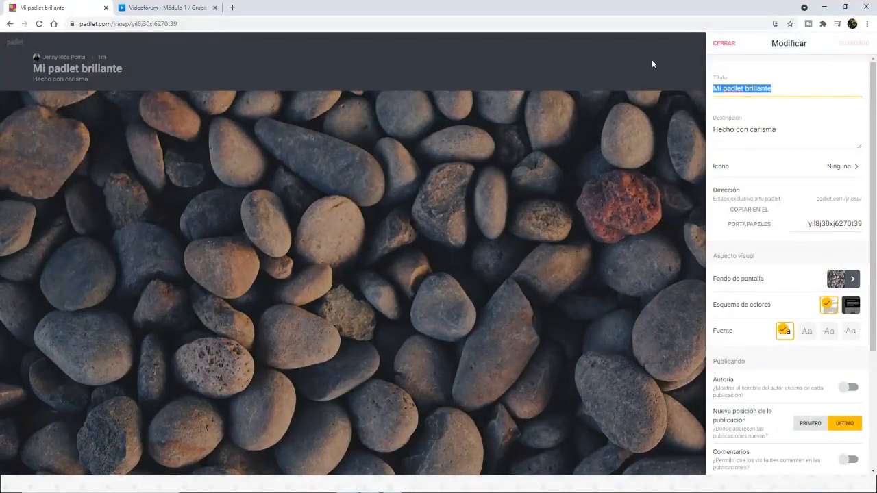
left_click(651, 61)
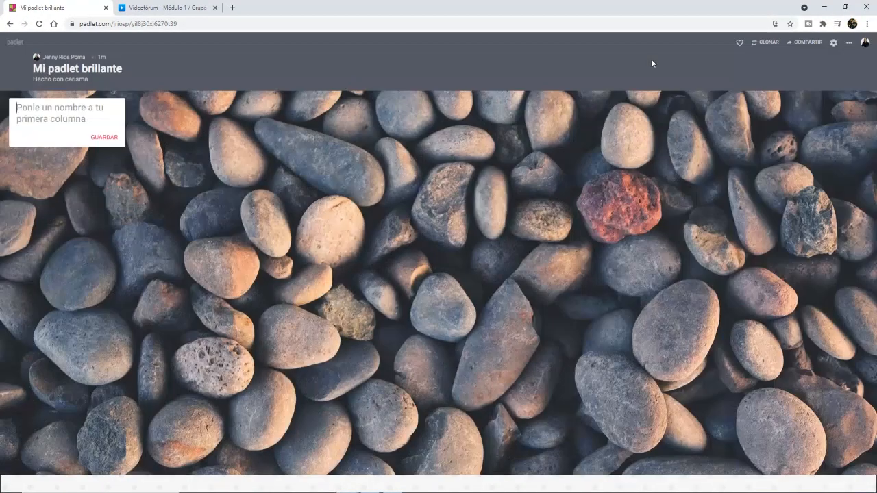
Step: Change the new padlet's title to "Presentación" and clear its description
left_click(835, 46)
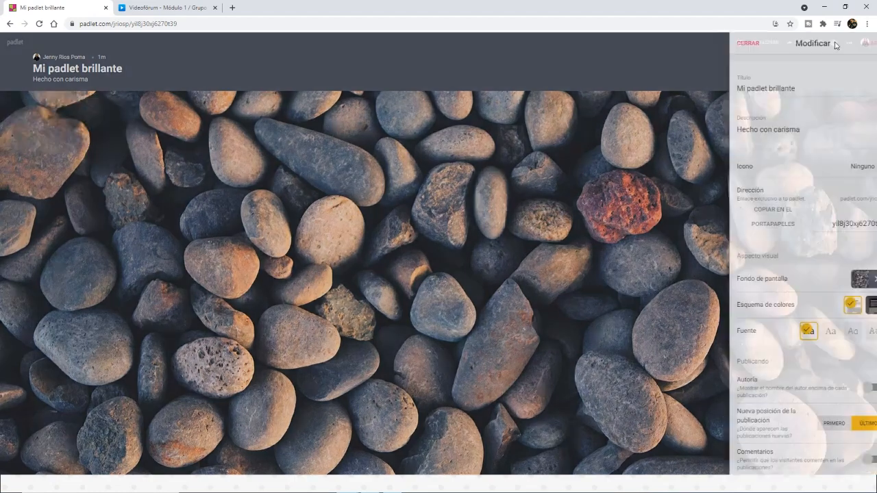
triple_click(778, 89)
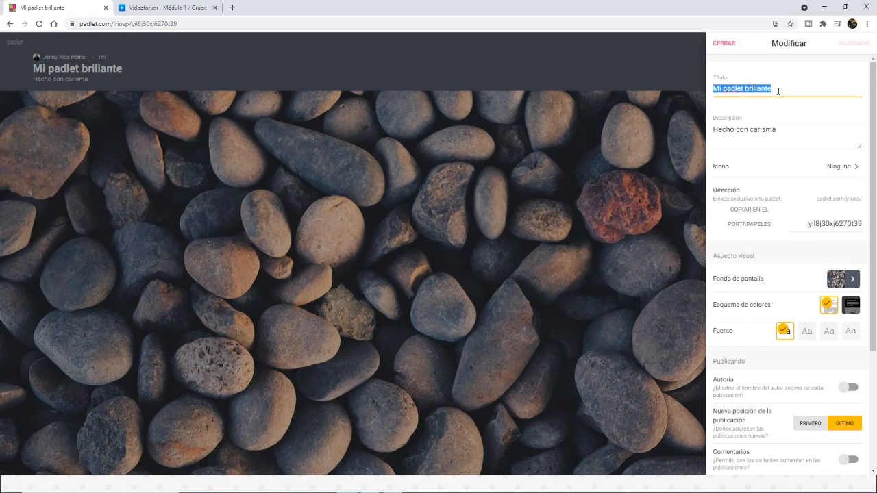
type("Present")
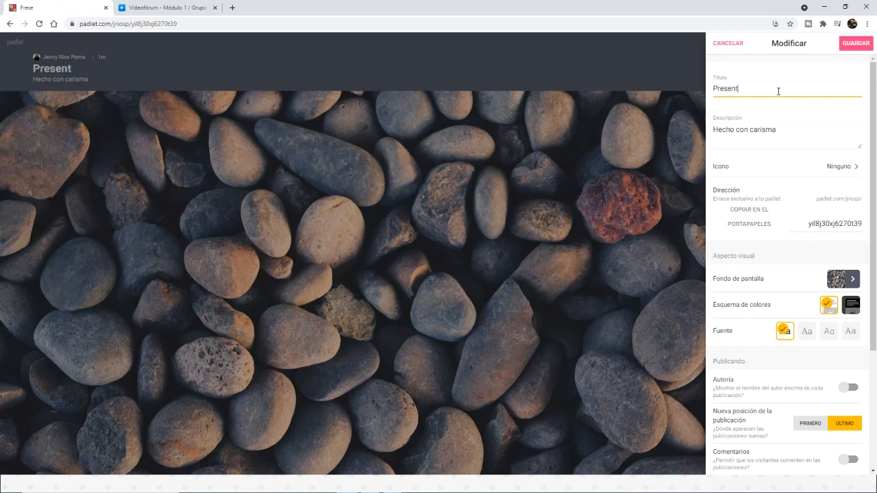
type("ación")
double_click(764, 130)
key("ctrl+a")
key("BackSpace")
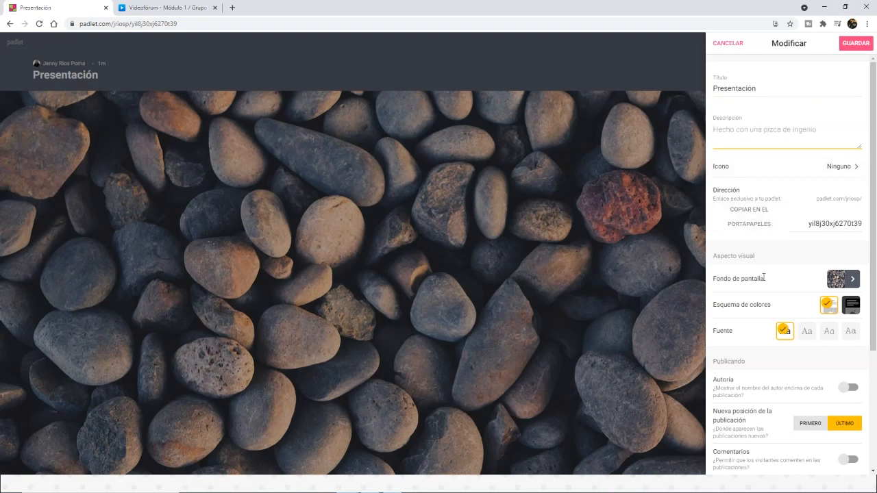
Step: Copy the padlet's link to the clipboard and change its wallpaper to the dark teal solid colour
left_click(746, 220)
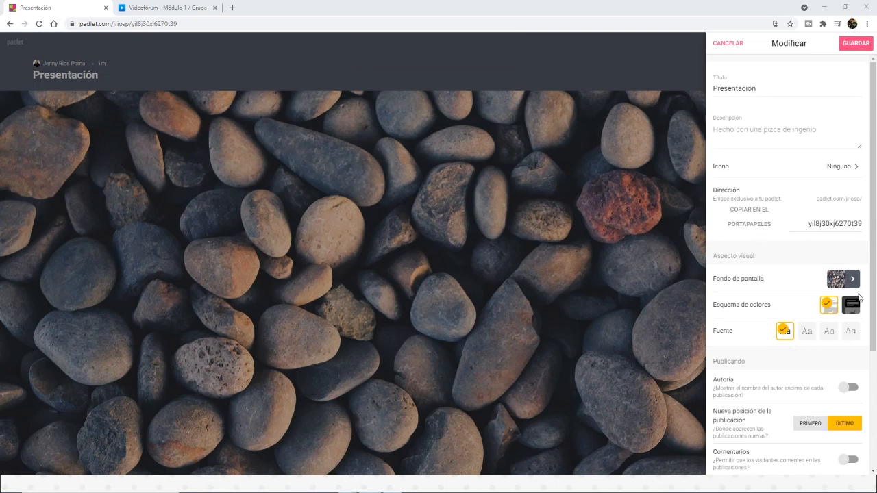
left_click(843, 281)
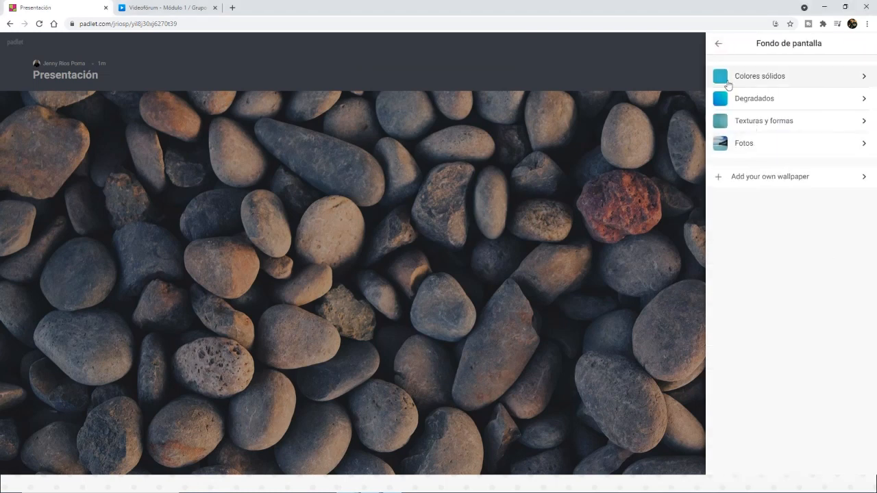
left_click(764, 86)
scroll(761, 329, "down", 5)
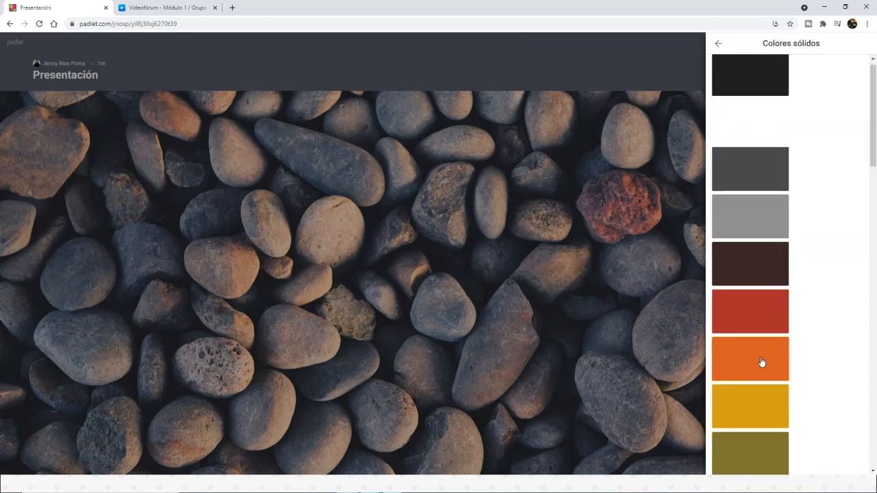
left_click(736, 202)
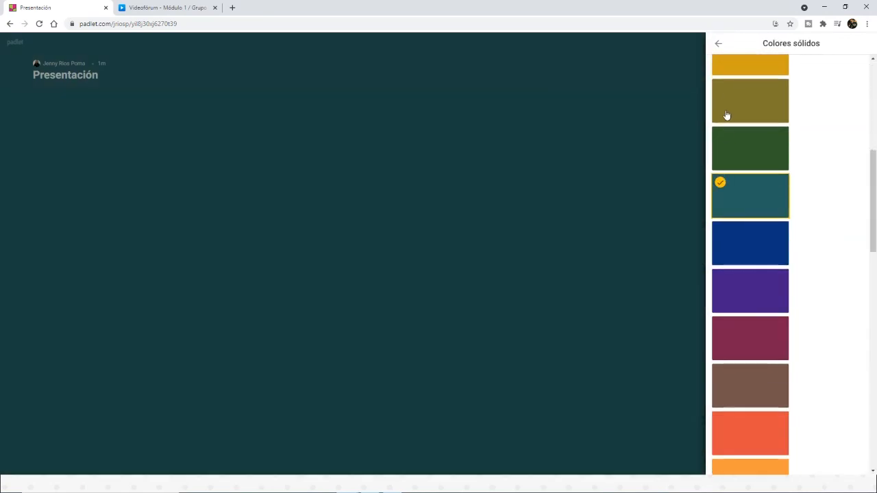
left_click(717, 43)
left_click(718, 43)
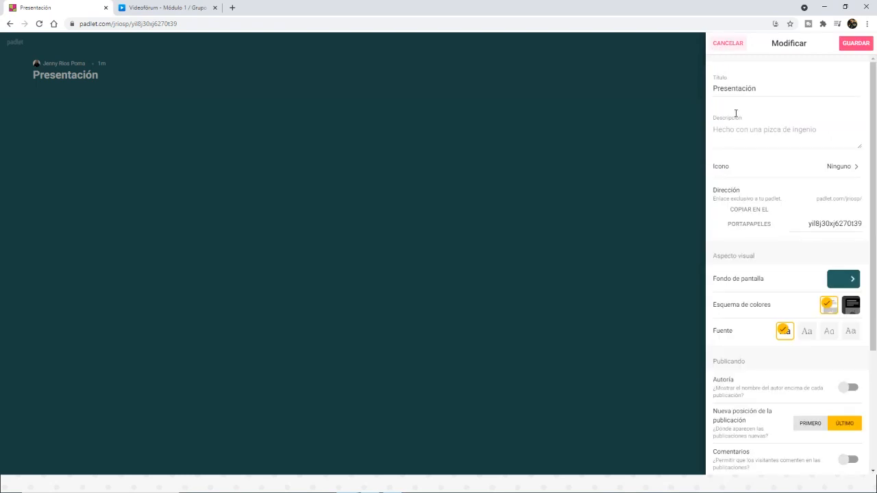
Step: Try the second font and the dark colour scheme, reverting to the first font and the light scheme
scroll(757, 251, "down", 3)
left_click(807, 244)
left_click(787, 243)
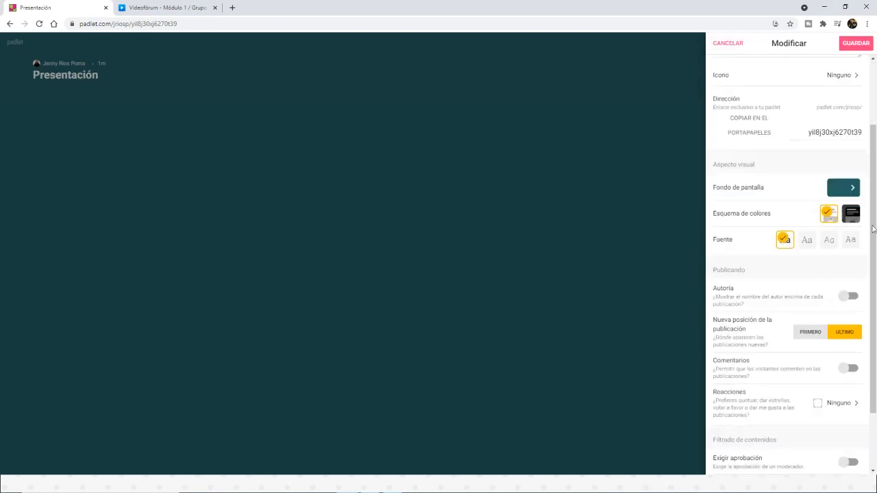
left_click(856, 216)
left_click(830, 214)
Step: Enable the Autoría option for showing author names above posts and allow visitor comments with Comentarios
scroll(797, 289, "down", 1)
scroll(797, 235, "down", 1)
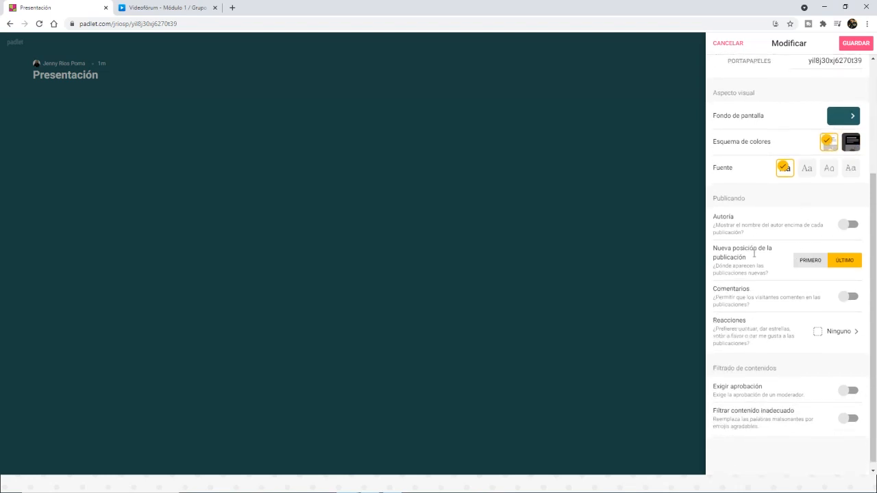
triple_click(744, 220)
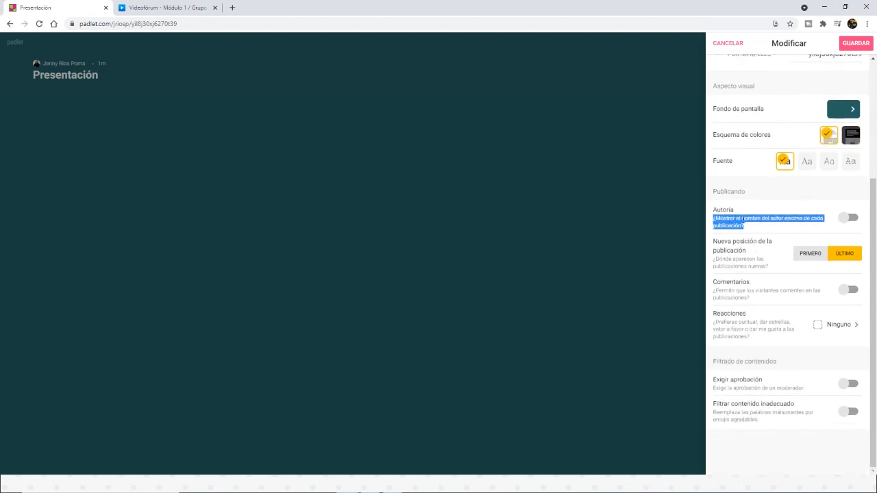
left_click(744, 221)
left_click(853, 220)
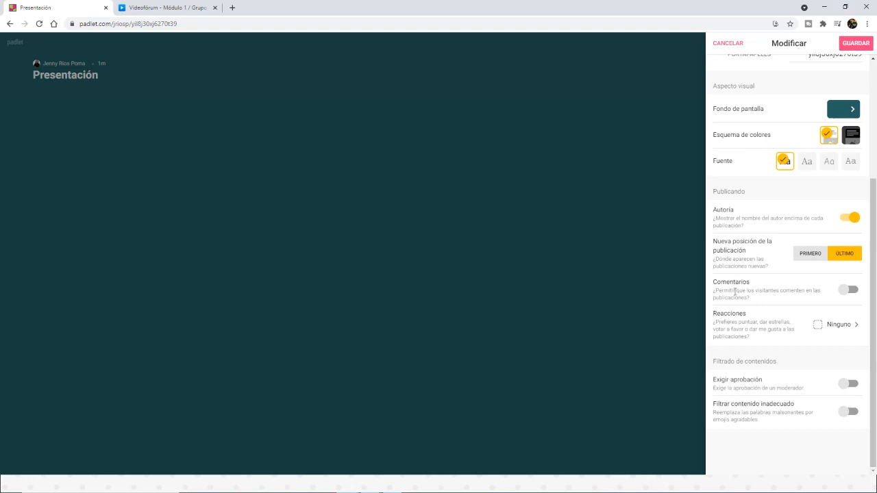
left_click(848, 292)
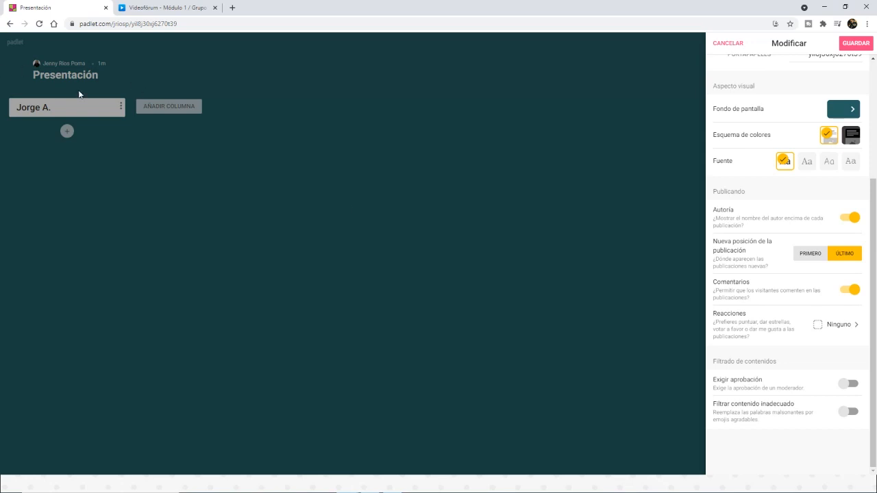
Step: Try the Me gusta, Votar and Dar estrellas reactions, and set reactions to Nota with a maximum grade of 20
left_click(830, 326)
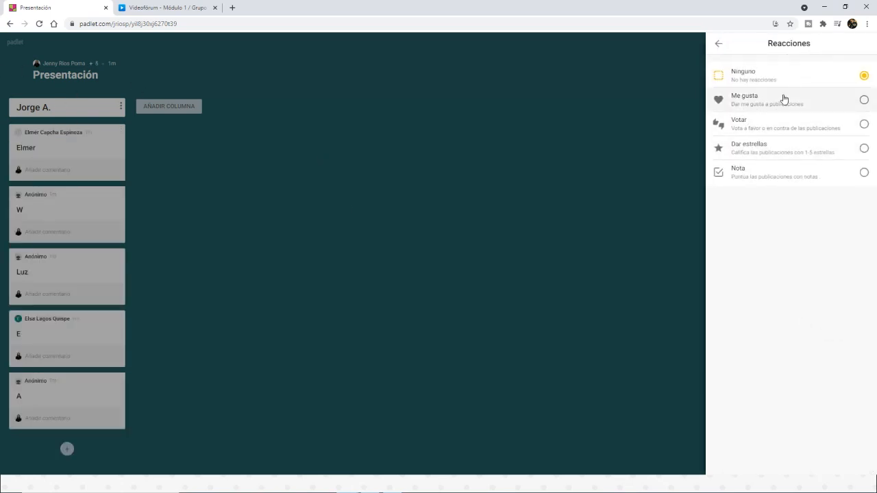
left_click(786, 102)
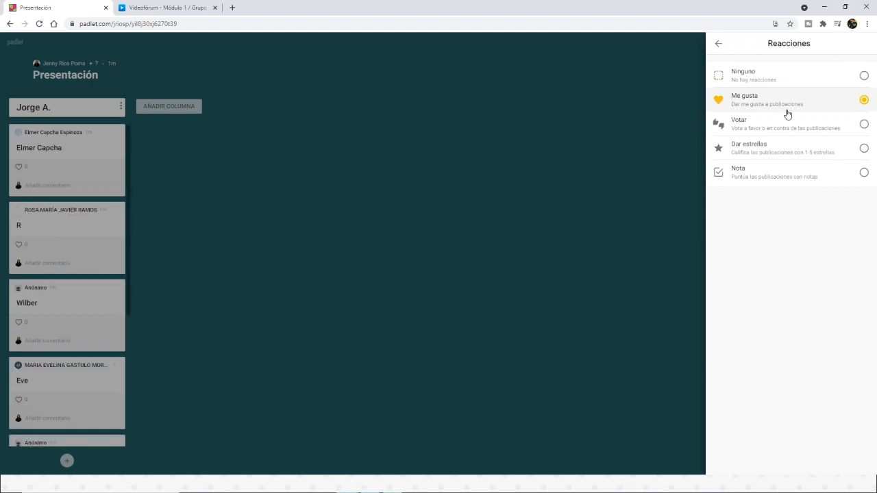
left_click(787, 130)
left_click(793, 146)
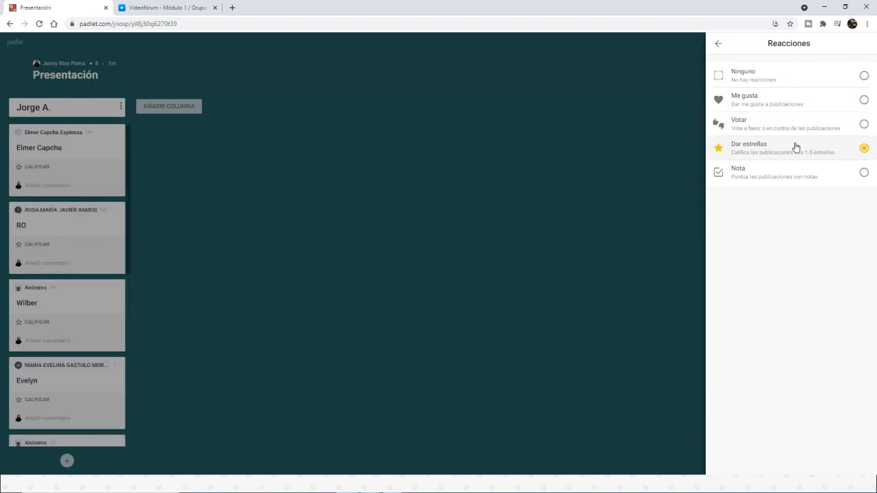
left_click(799, 176)
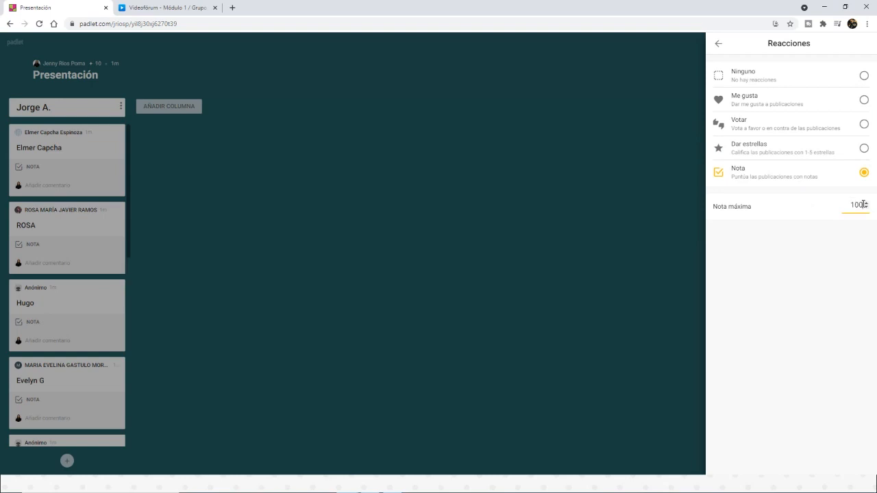
double_click(863, 205)
type("20")
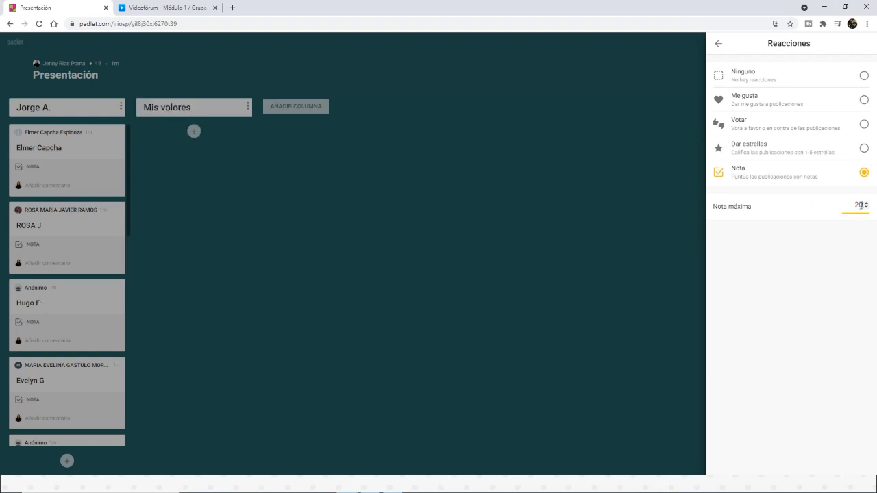
left_click(718, 43)
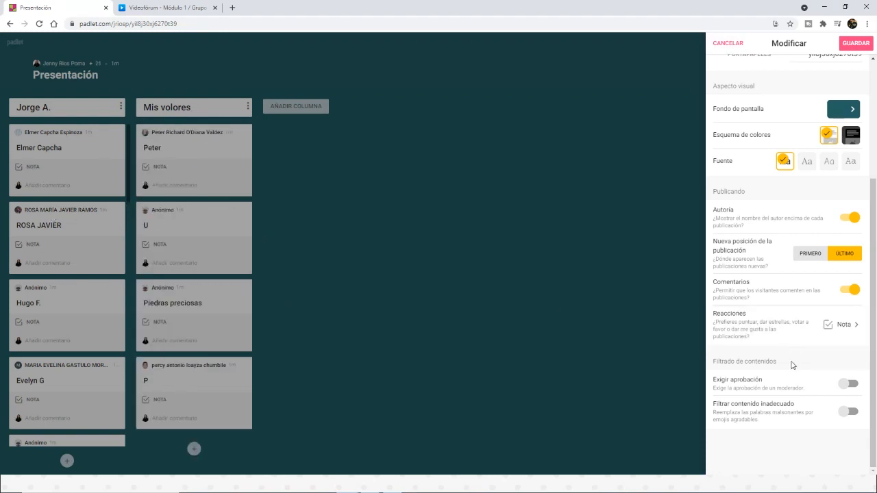
Step: Save the padlet's modified settings and return to the board
double_click(724, 361)
triple_click(731, 362)
left_click(731, 362)
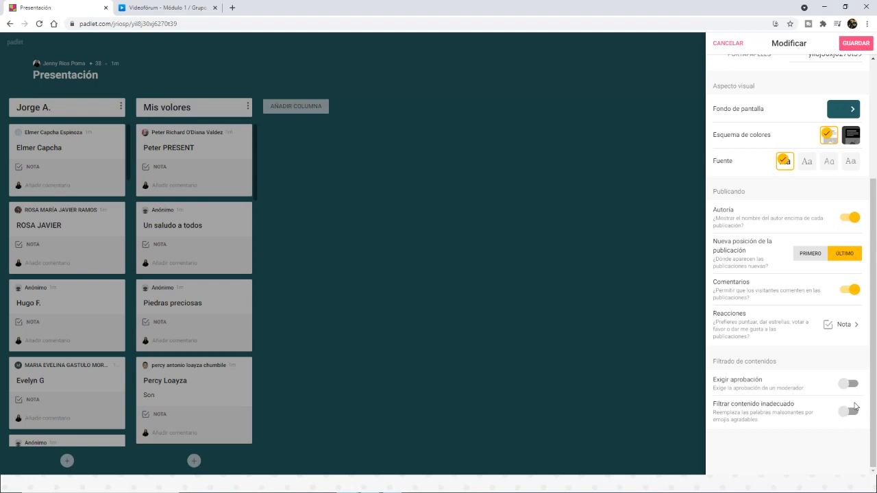
scroll(807, 412, "up", 3)
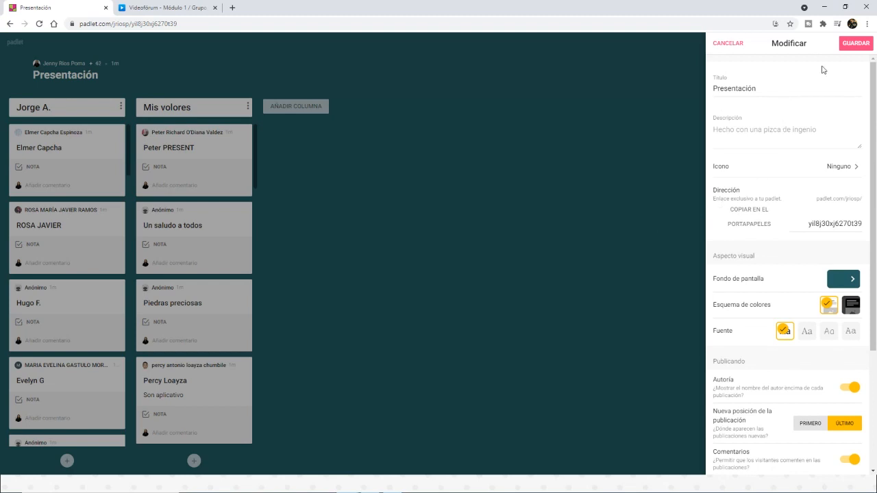
left_click(853, 46)
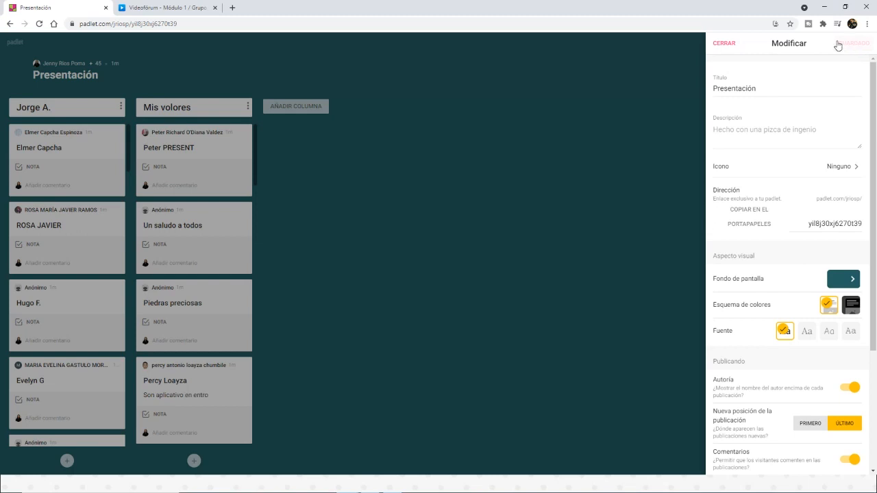
left_click(730, 48)
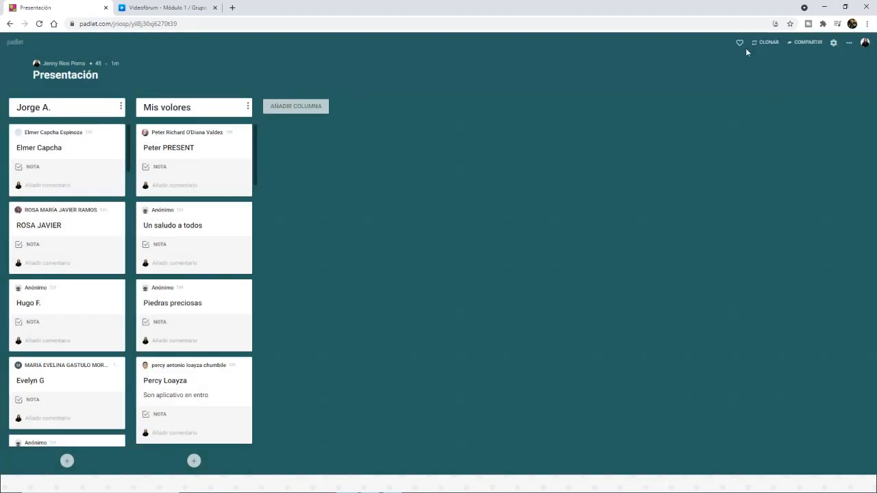
Step: Review the padlet's additional actions and the formats available under Cambiar formato, without changing the format
left_click(849, 42)
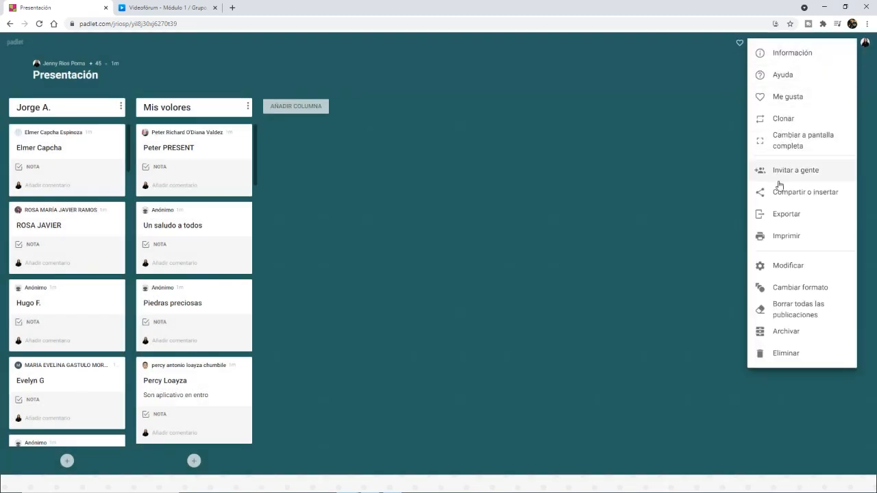
left_click(681, 139)
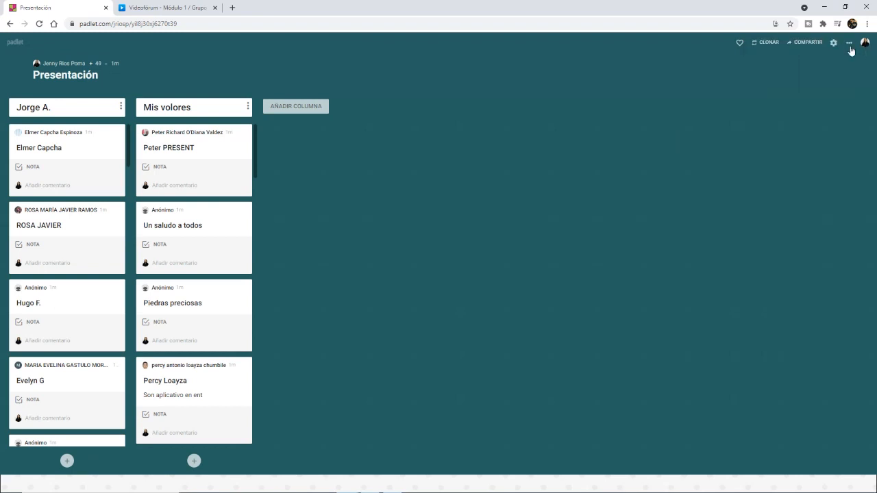
left_click(850, 44)
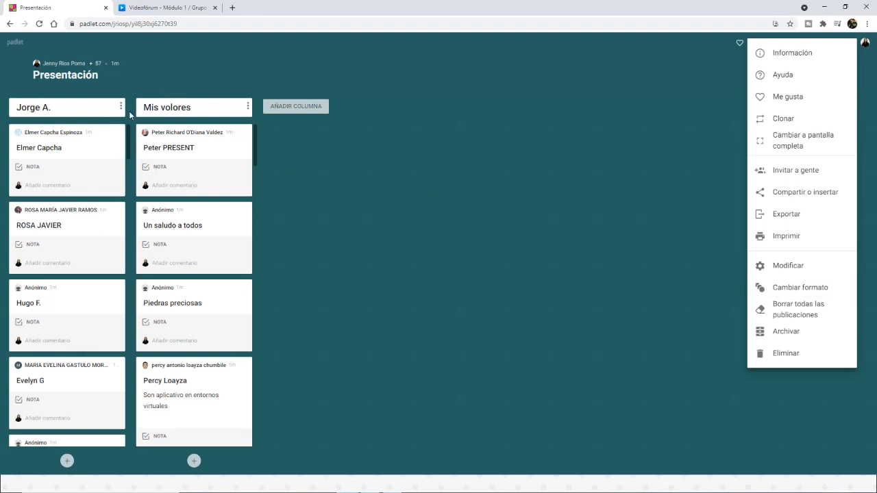
left_click(797, 289)
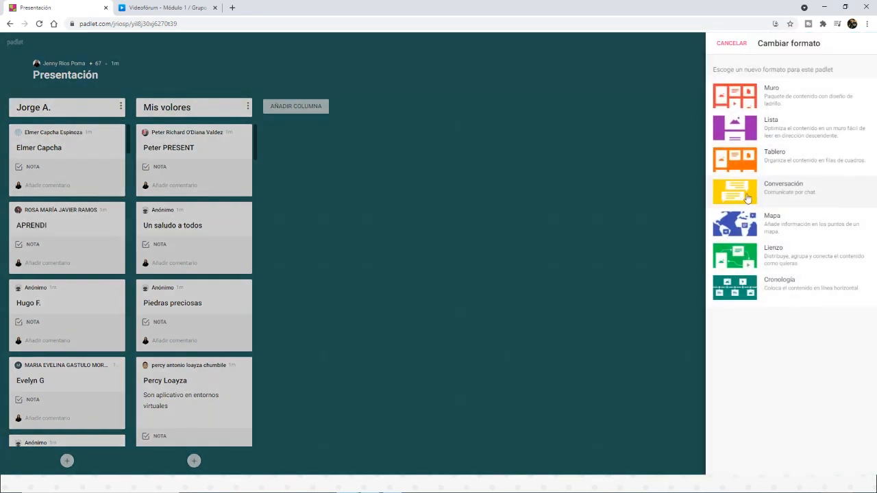
left_click(731, 45)
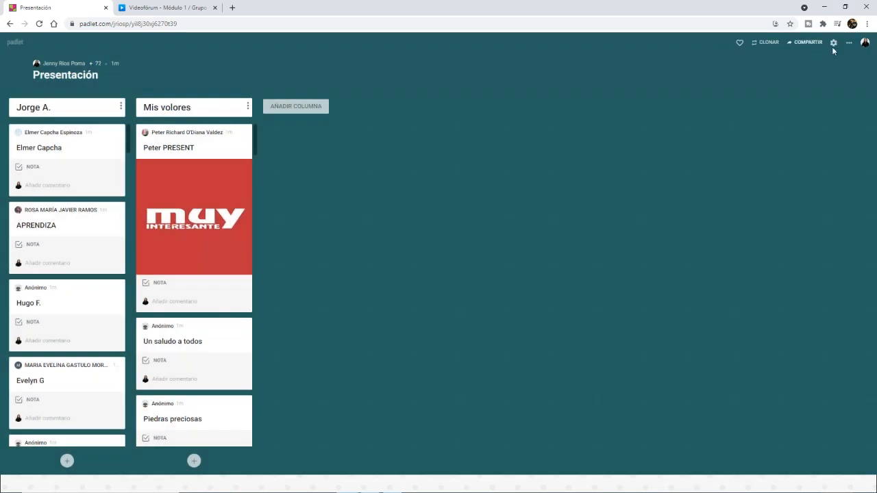
Step: Open the padlet's Compartir o insertar options and review the sharing and export choices
left_click(849, 43)
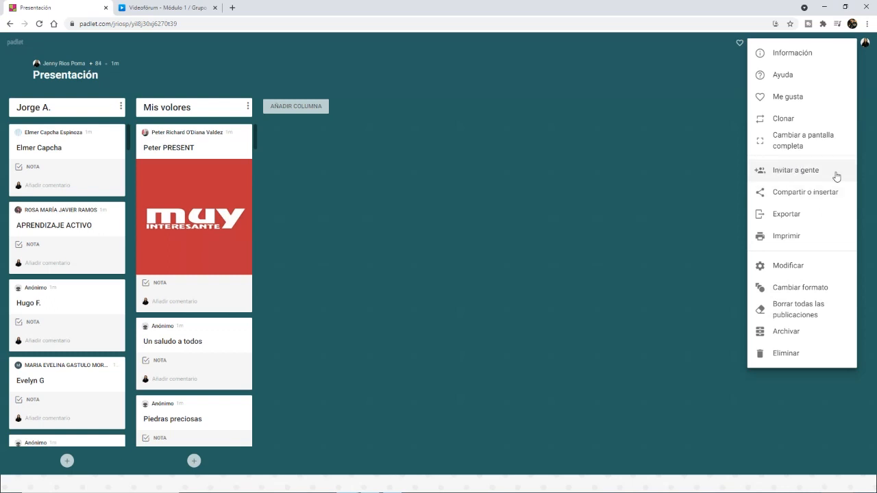
left_click(797, 193)
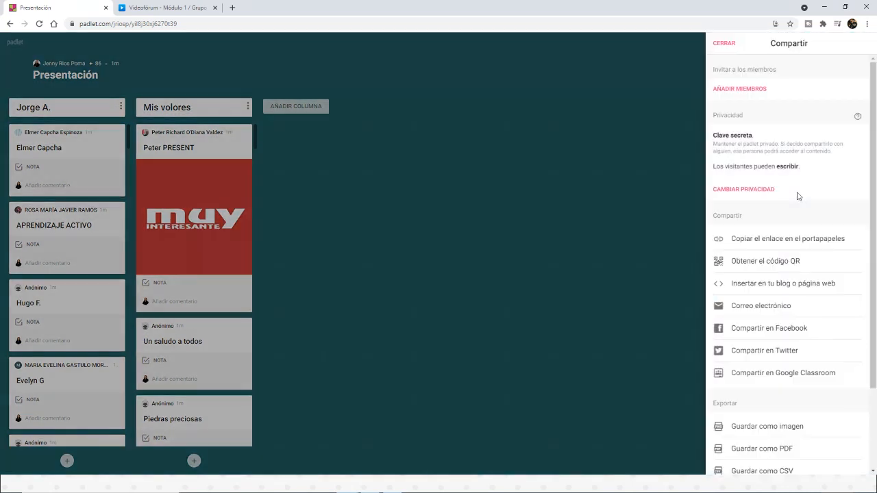
scroll(747, 226, "down", 1)
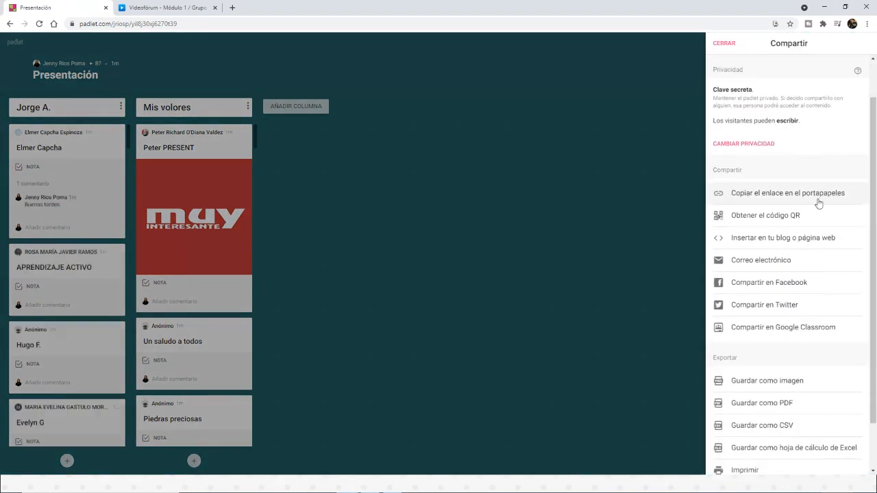
scroll(761, 198, "down", 1)
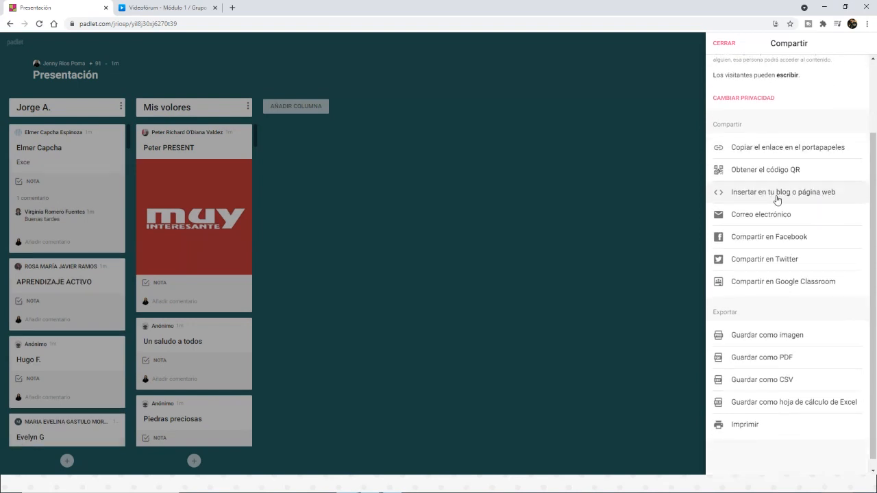
Step: Examine the embed codes for inserting the padlet in a blog or web page, highlight the full embed code, and return to the board
left_click(778, 198)
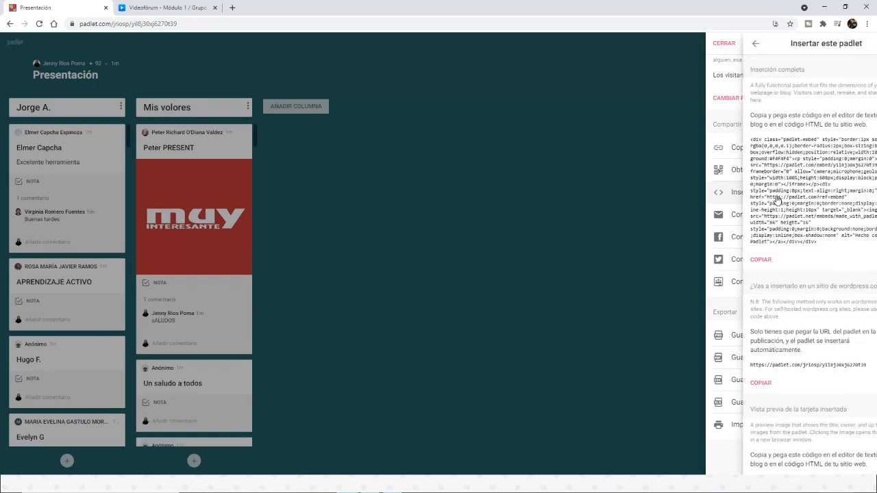
scroll(760, 203, "down", 1)
scroll(759, 203, "up", 1)
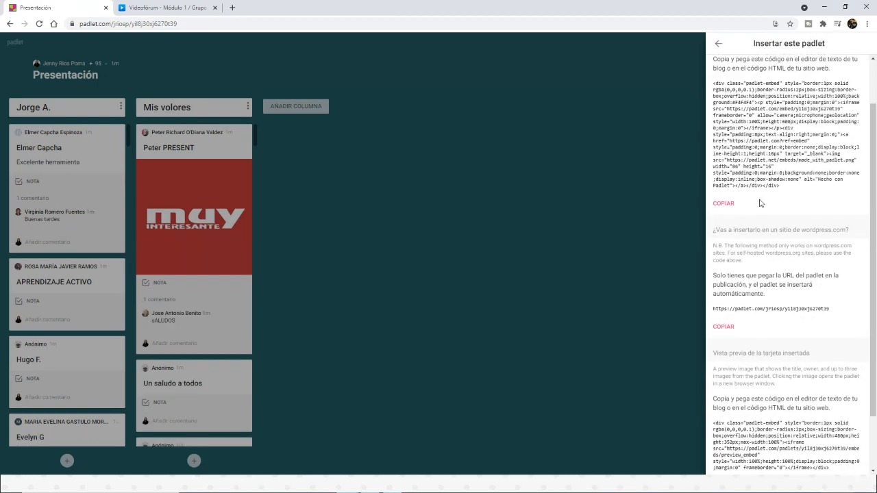
scroll(750, 179, "down", 1)
scroll(754, 171, "up", 1)
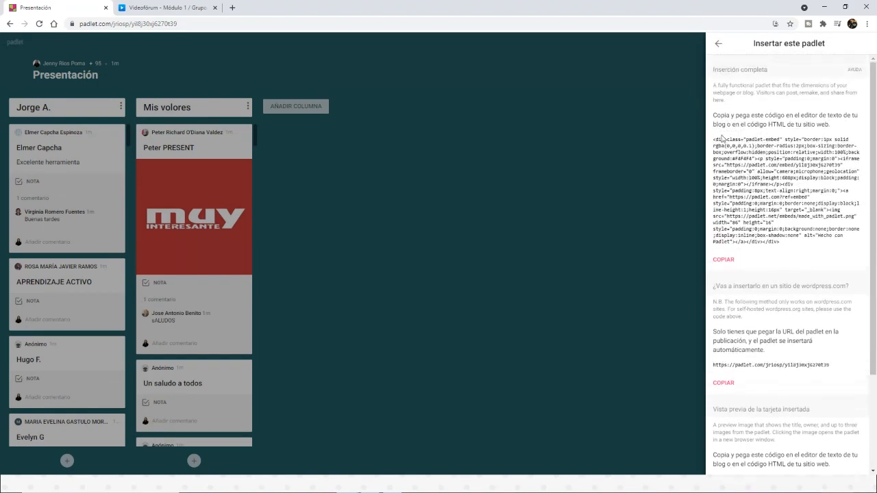
left_click_drag(714, 139, 803, 244)
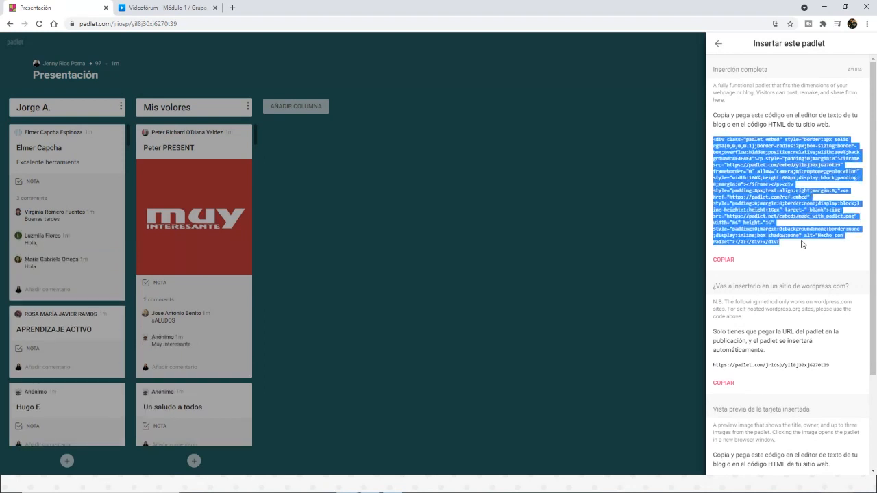
left_click(718, 43)
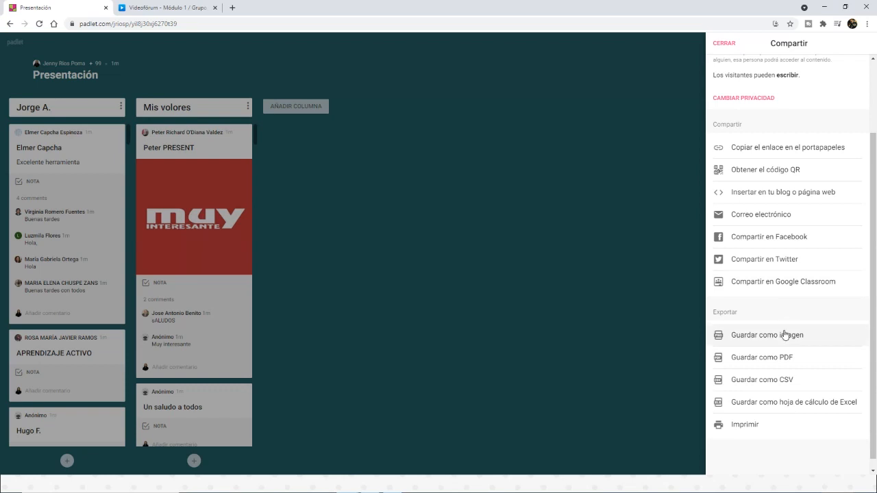
left_click(371, 177)
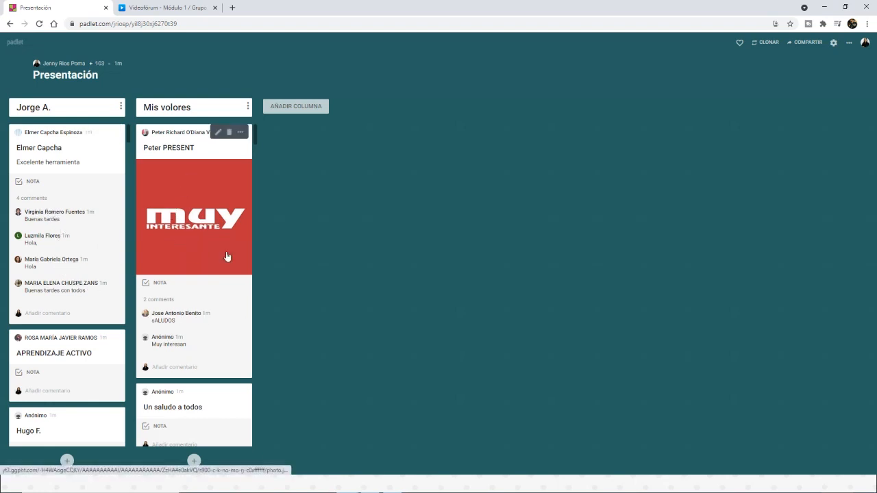
Step: Export the padlet as a PDF with A4 page size and portrait orientation
left_click(849, 42)
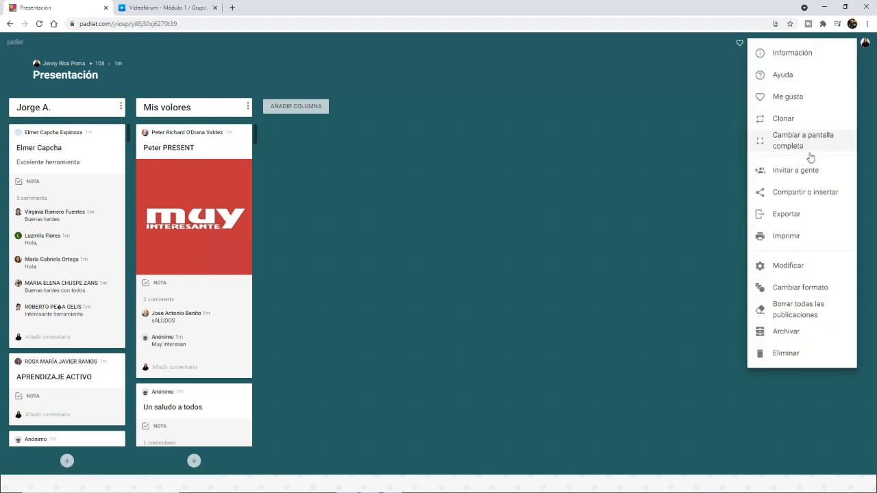
left_click(658, 108)
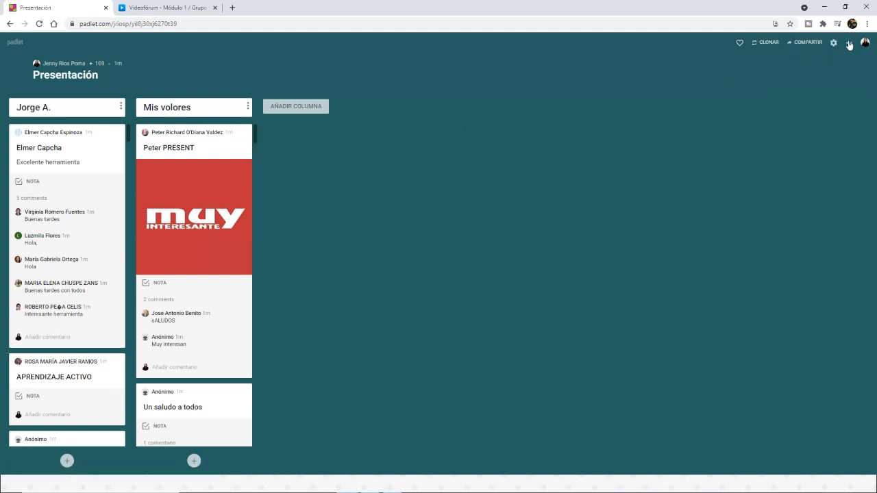
left_click(849, 43)
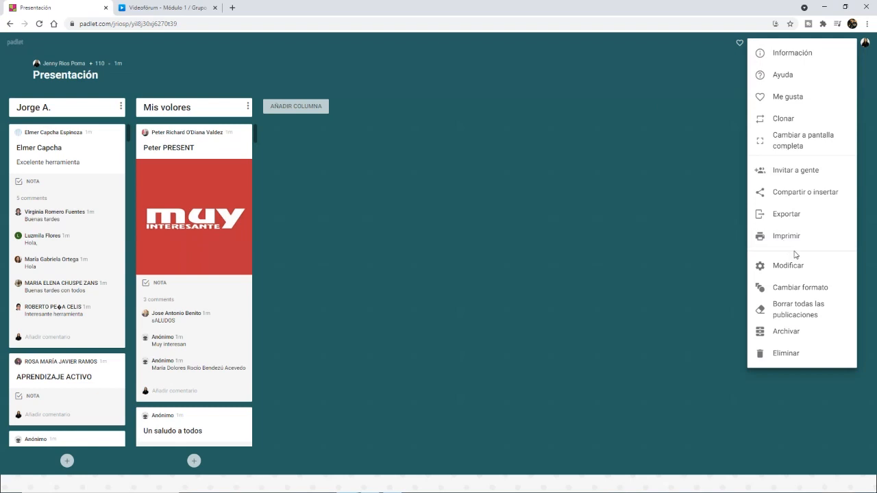
left_click(793, 212)
scroll(795, 209, "down", 3)
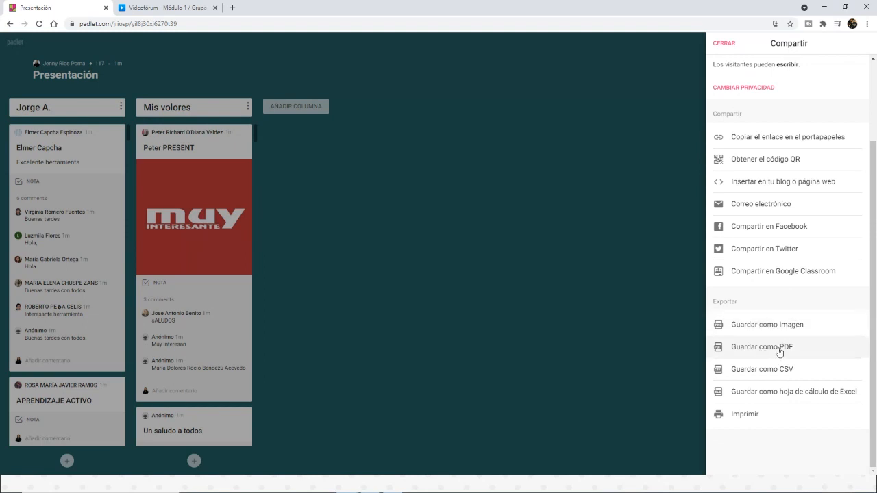
left_click(780, 352)
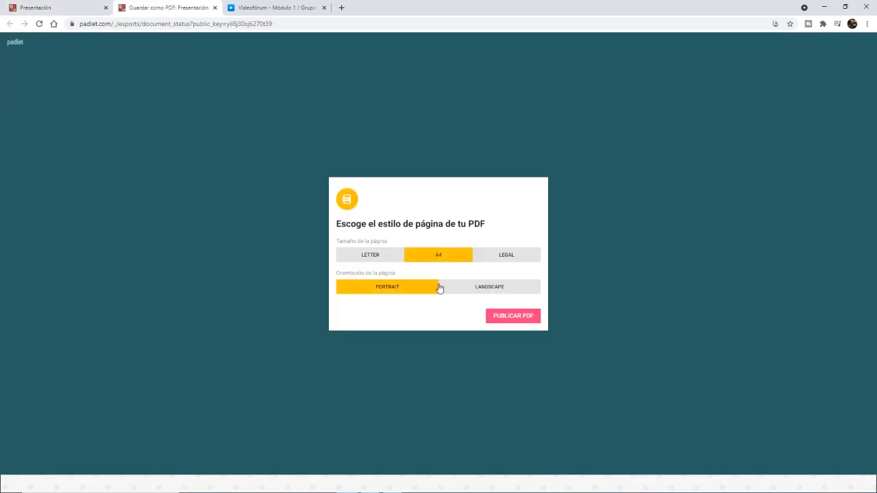
left_click(515, 318)
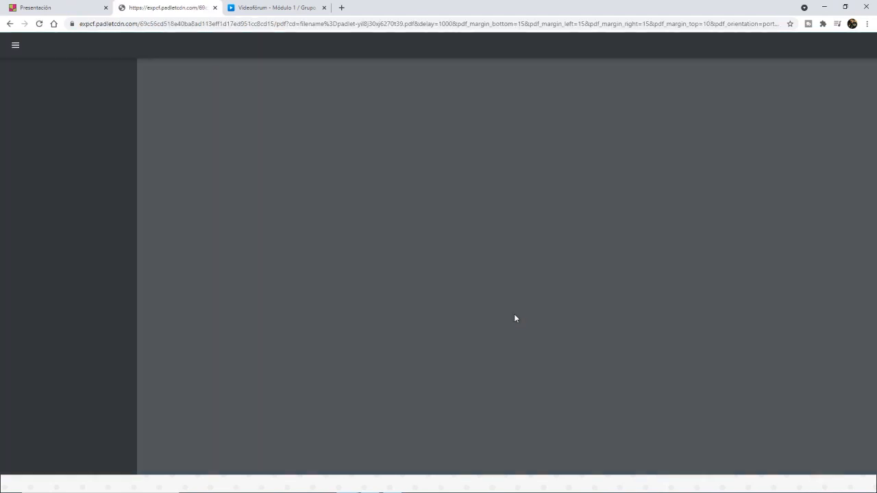
Step: Look through the pages of the exported PDF and close it to return to the padlet
scroll(517, 312, "down", 15)
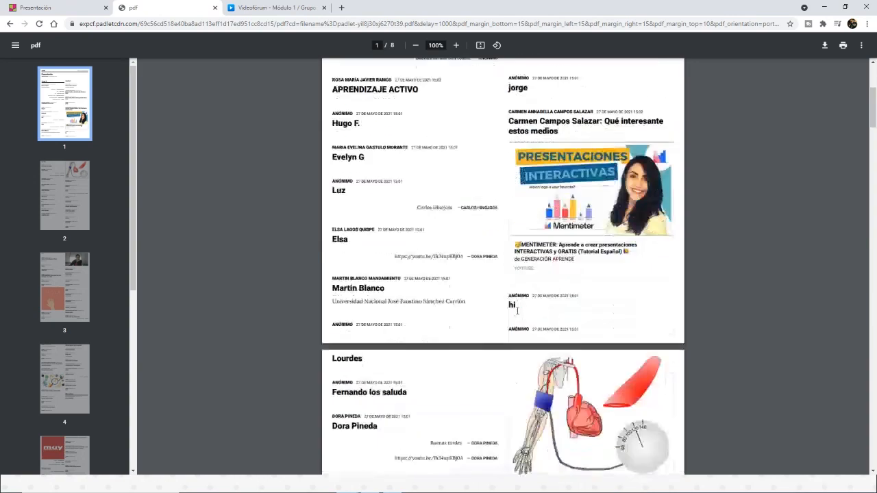
scroll(518, 312, "down", 12)
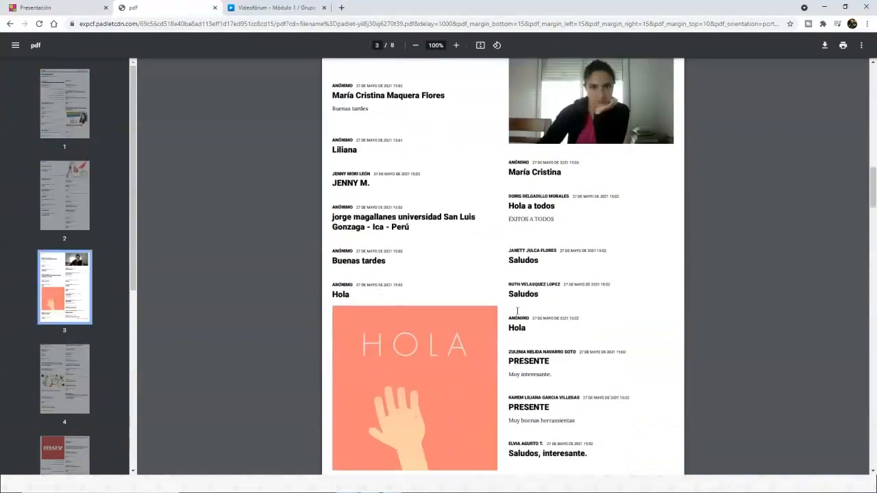
scroll(517, 311, "down", 7)
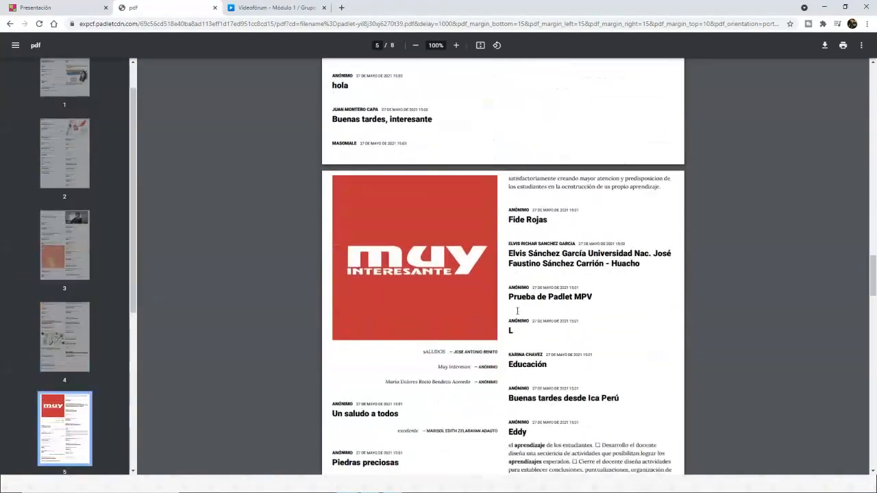
scroll(518, 312, "up", 12)
scroll(518, 312, "up", 20)
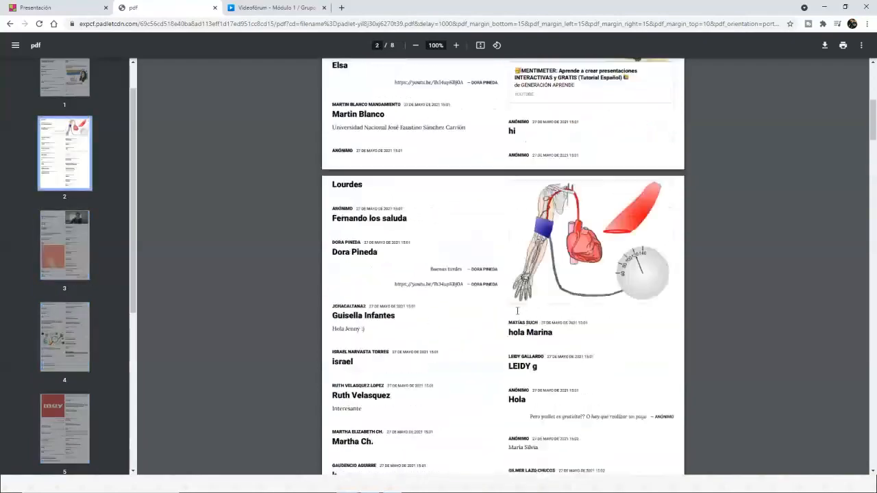
middle_click(145, 4)
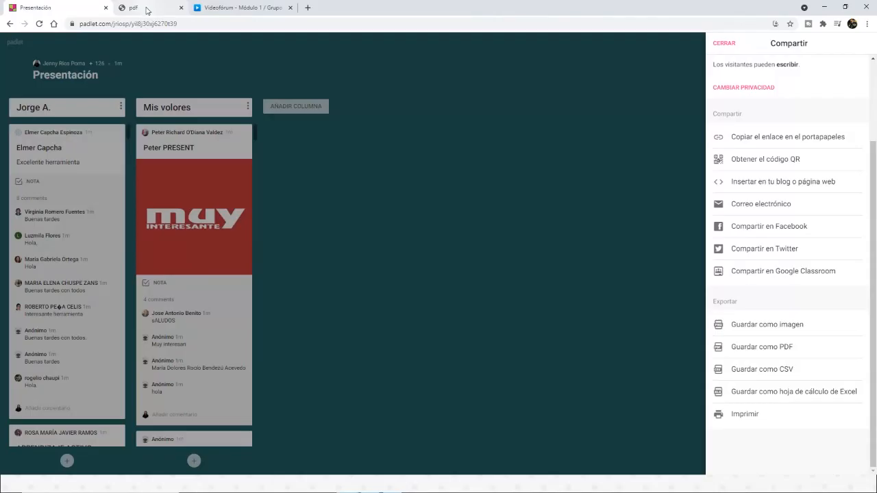
Step: Export the padlet as a CSV file named "Padlet - Presentacin" in the Imagenes Face folder and open it in Excel
left_click(762, 372)
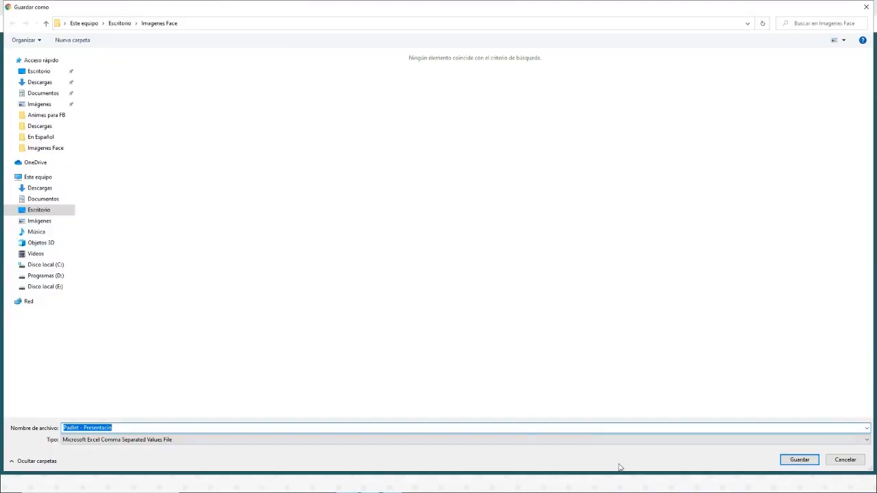
left_click(799, 461)
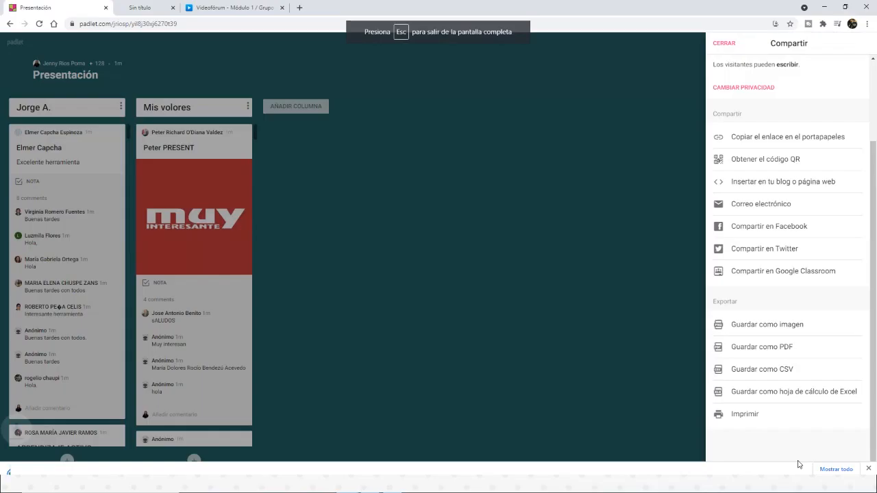
left_click(40, 465)
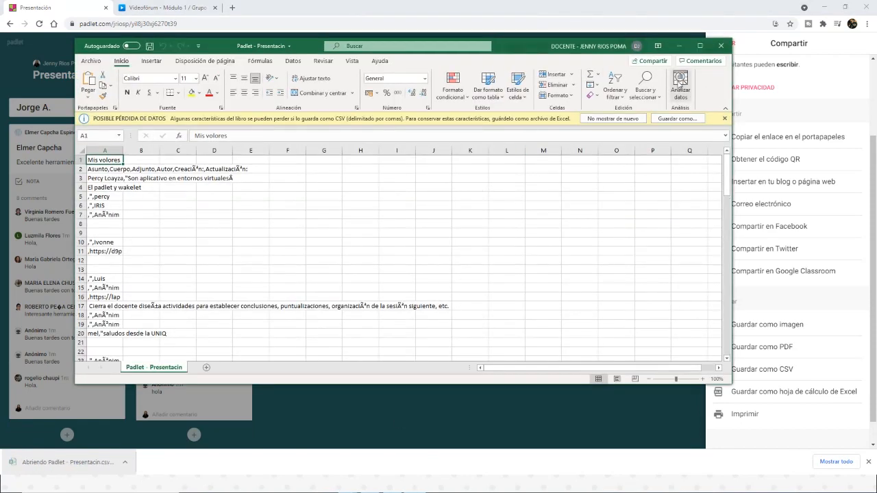
Step: Examine the exported posts in the maximized Excel sheet, close the file, and return to the padlet board
left_click(700, 46)
scroll(28, 200, "down", 9)
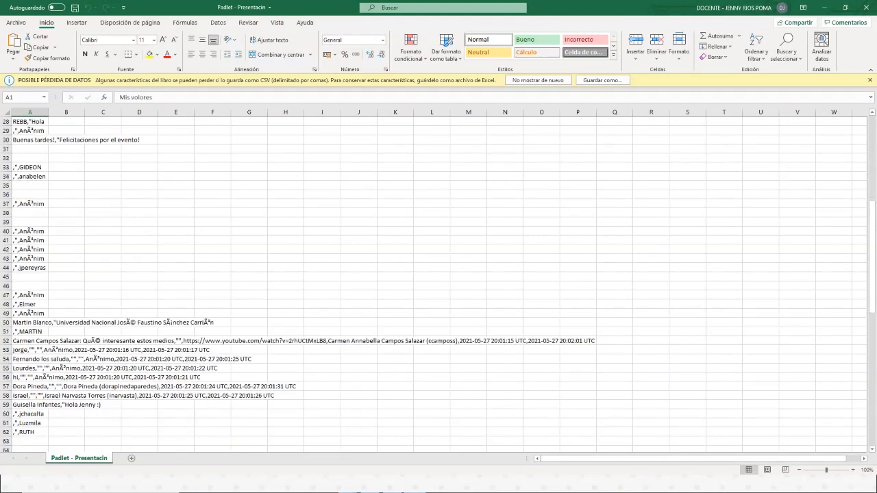
left_click(866, 7)
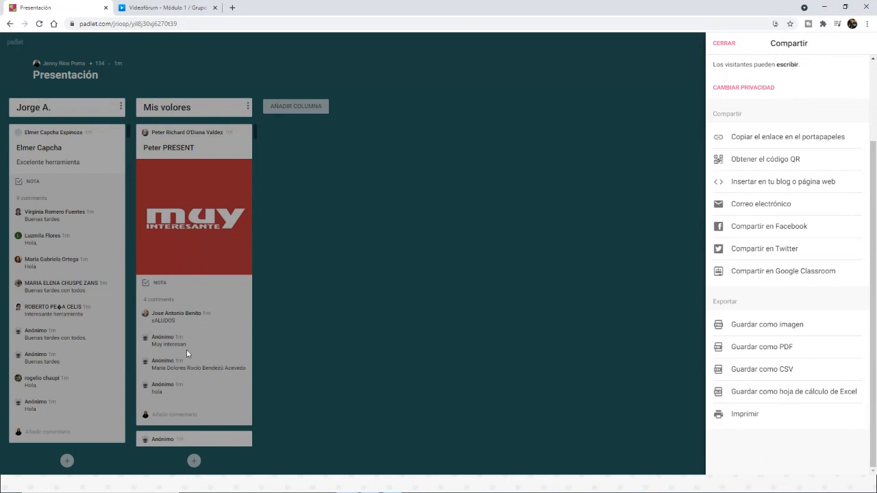
left_click(397, 299)
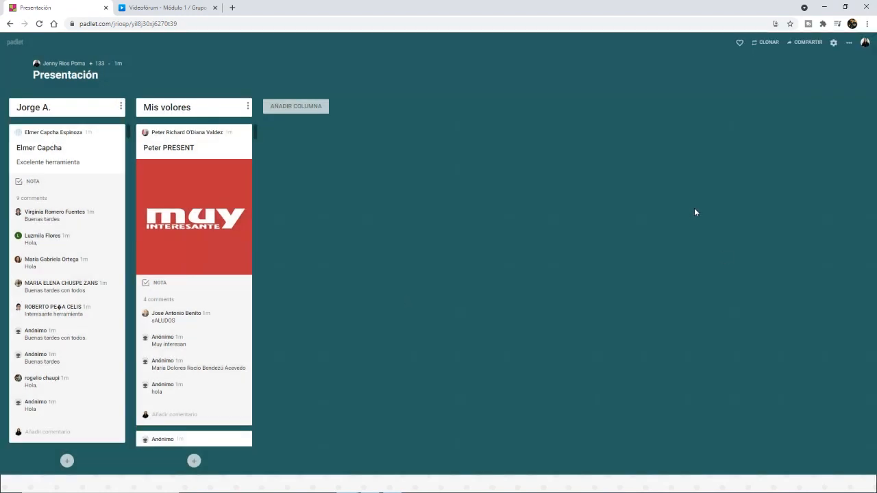
Step: Correct the second column's title to "Mis valores"
scroll(67, 251, "down", 3)
scroll(67, 252, "down", 15)
scroll(67, 254, "down", 5)
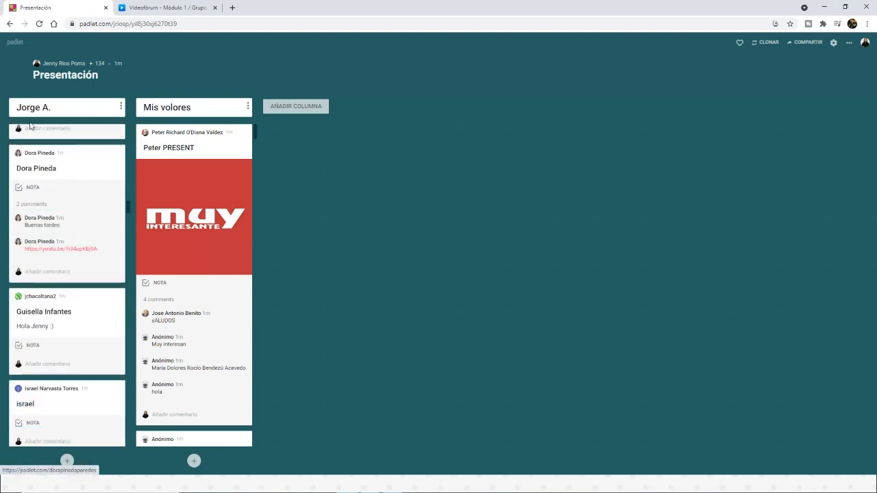
left_click(174, 105)
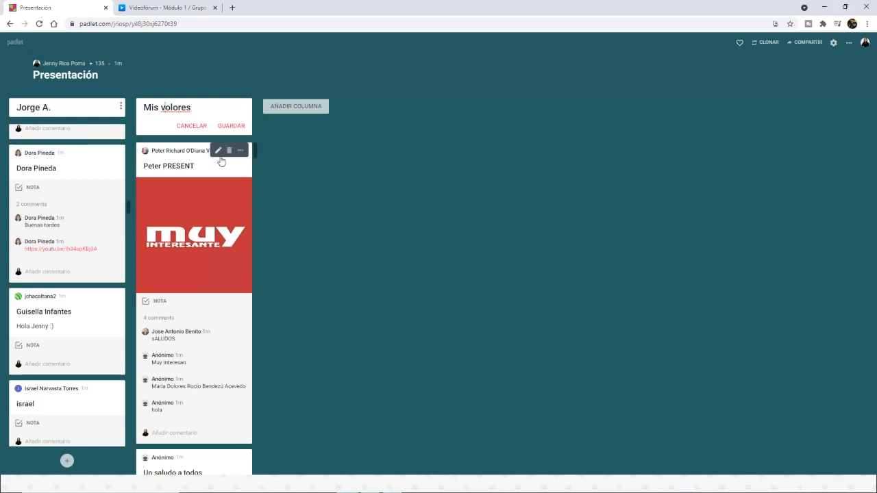
key("BackSpace")
type("a")
left_click(347, 310)
Step: Look through the participants' posts in the "Mis valores" column
scroll(226, 353, "down", 10)
scroll(221, 347, "down", 10)
scroll(220, 348, "down", 5)
scroll(220, 345, "up", 6)
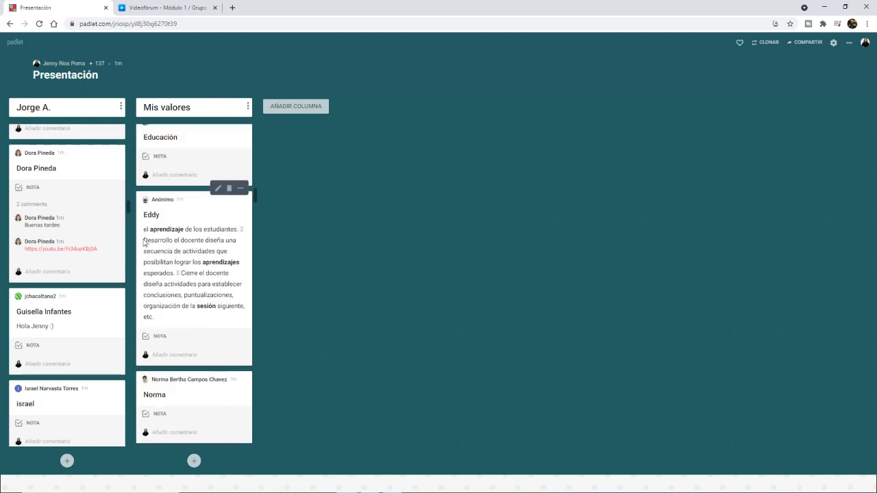
scroll(211, 299, "down", 5)
scroll(211, 303, "down", 3)
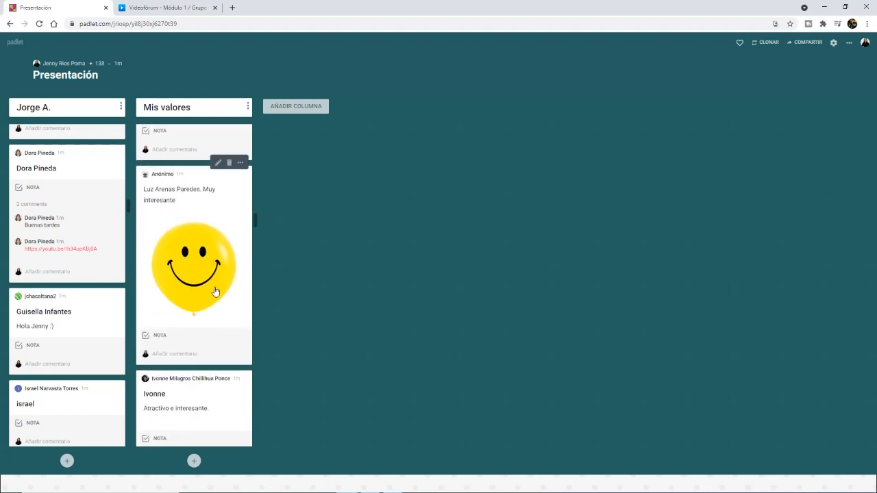
scroll(214, 291, "down", 4)
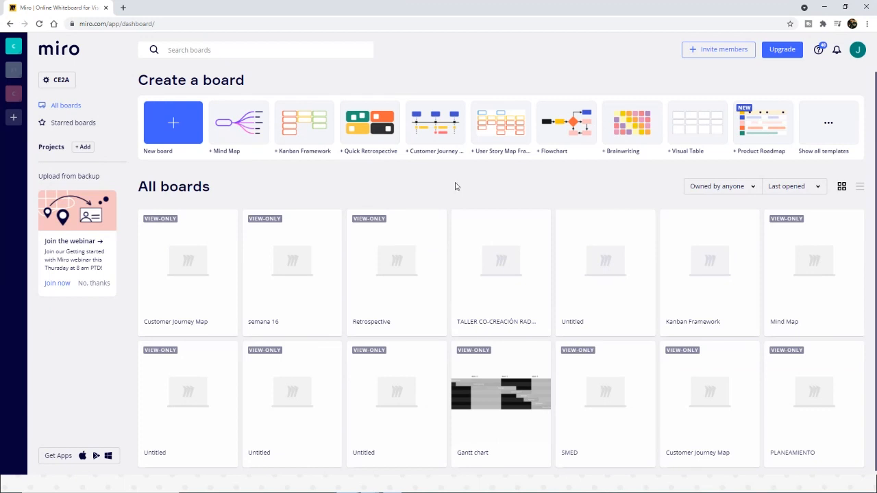
Step: Log out of the Miro account from the dashboard
left_click(858, 55)
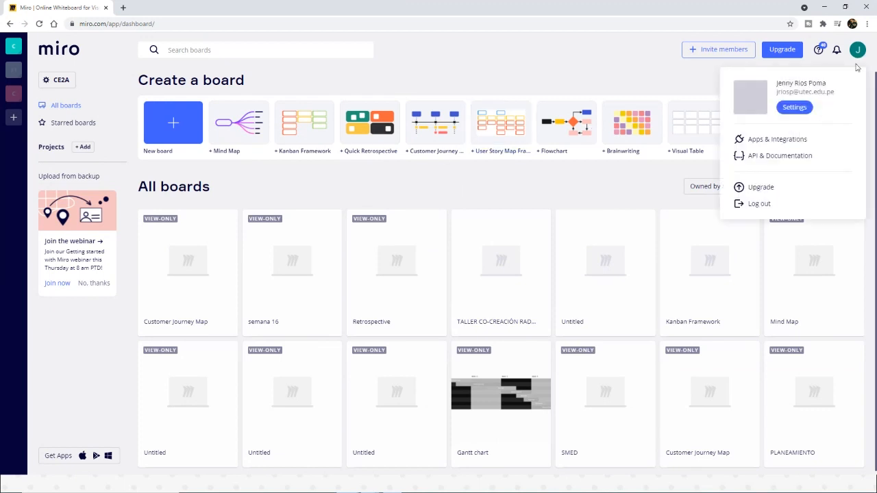
left_click(758, 203)
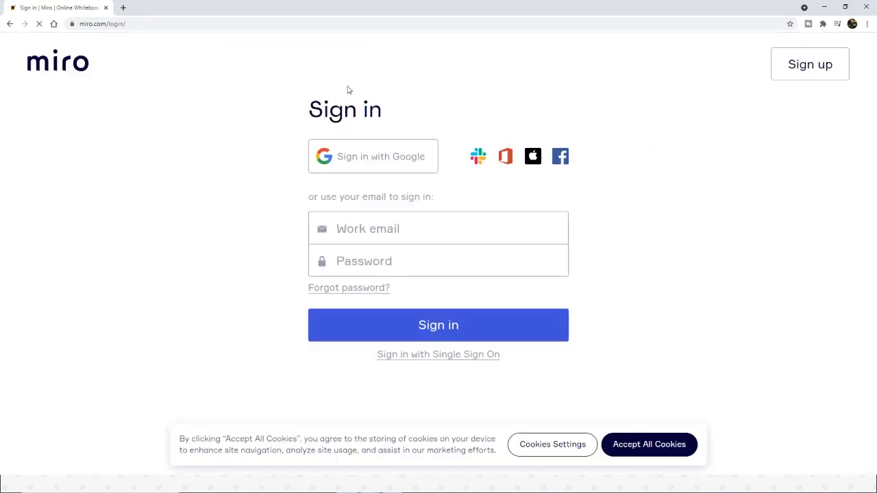
left_click(158, 24)
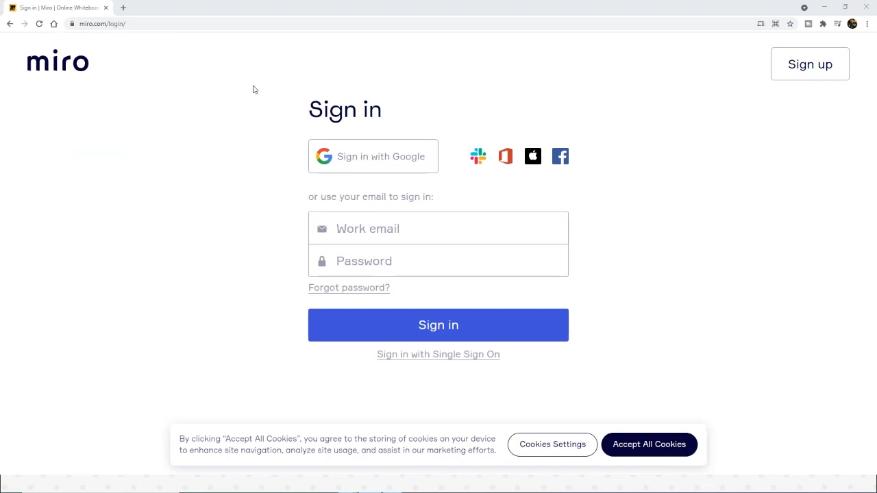
Step: Sign in to Miro through Google, choosing the presenter's UTEC account
left_click(375, 168)
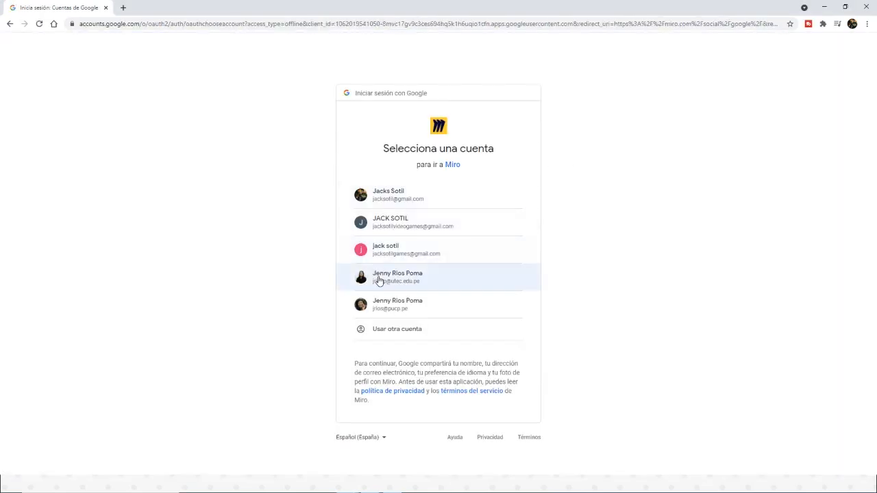
left_click(408, 286)
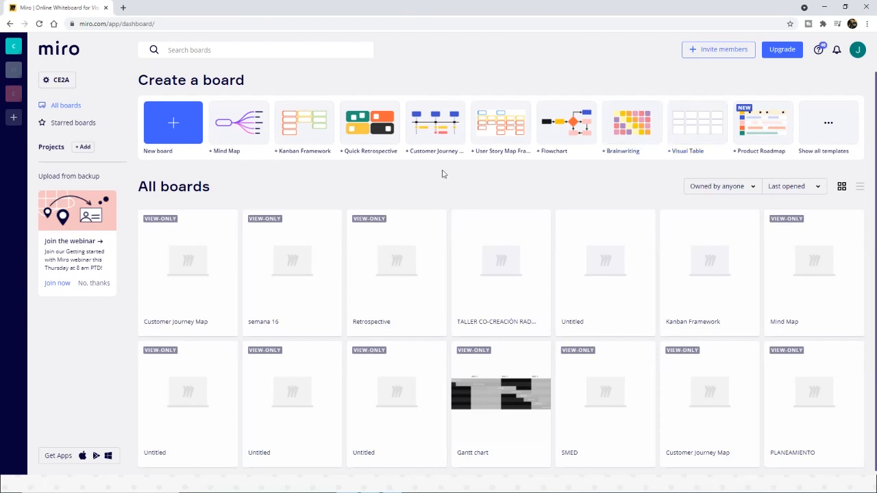
Step: Try to create a board from the Flowchart template and dismiss the editable boards limit notice
scroll(568, 308, "down", 1)
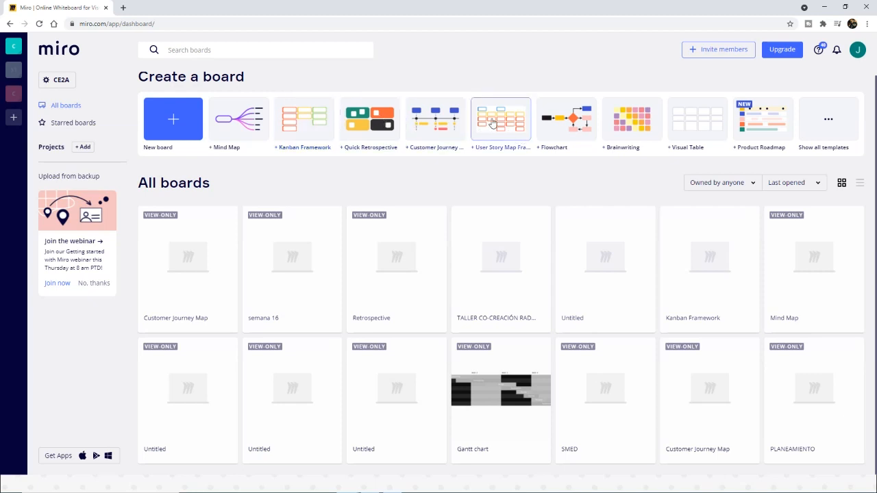
left_click(576, 133)
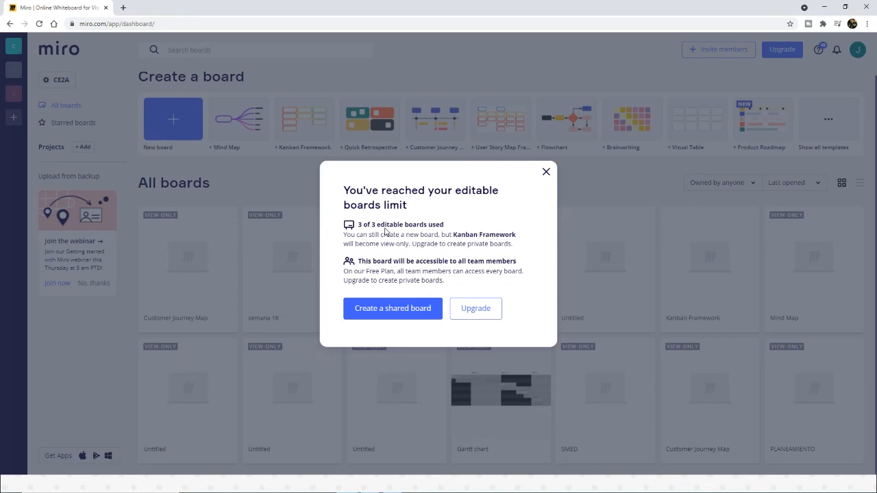
left_click(546, 172)
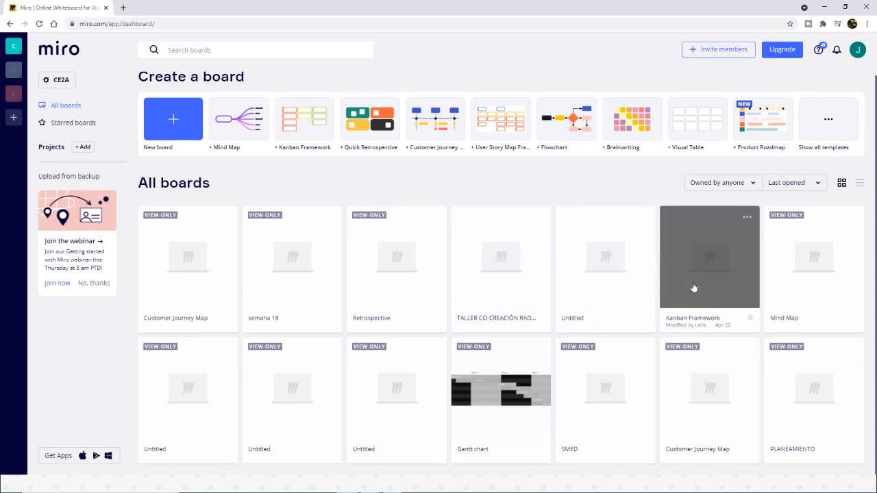
Step: Open the "TALLER CO-CREACIÓN RADIANT" board and dismiss the tip about duplicating and exporting
left_click(503, 283)
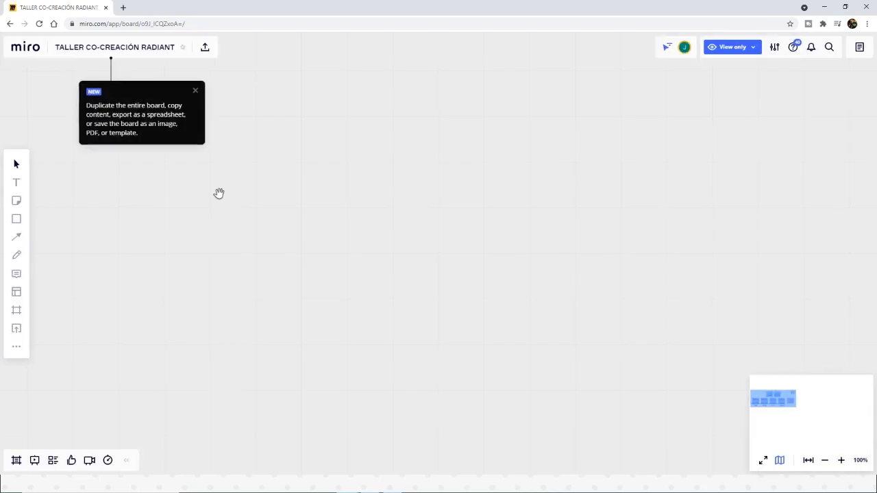
left_click(193, 88)
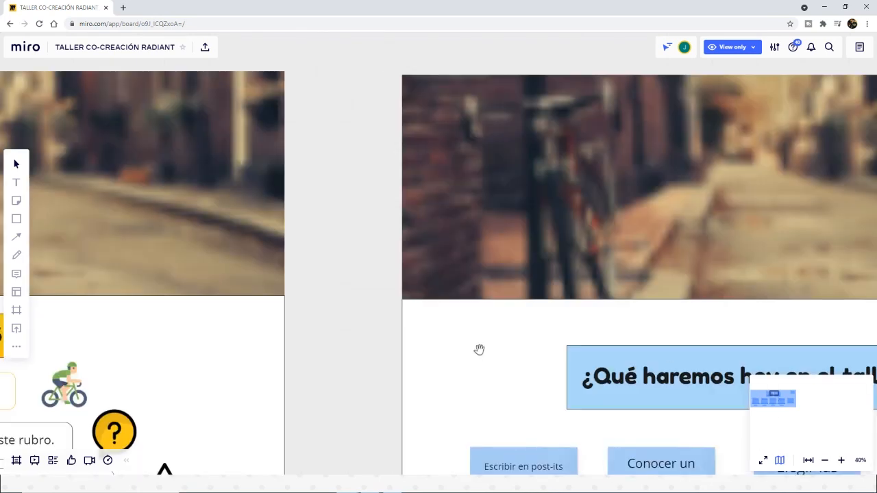
Step: Examine the workshop board's frames, from the objectives and agenda through the activities with sticky notes to the "CALIFÍCANOS" rating frame
scroll(480, 351, "down", 5)
scroll(480, 351, "up", 3)
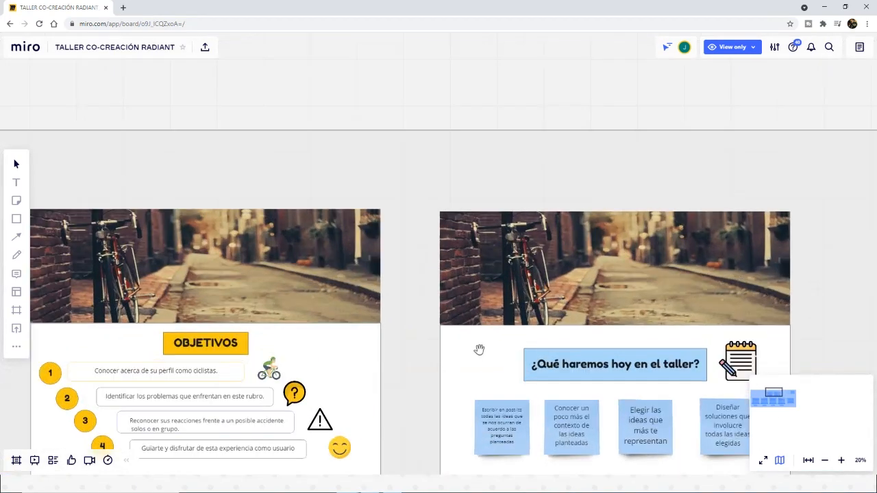
left_click_drag(402, 375, 415, 307)
scroll(415, 307, "down", 3)
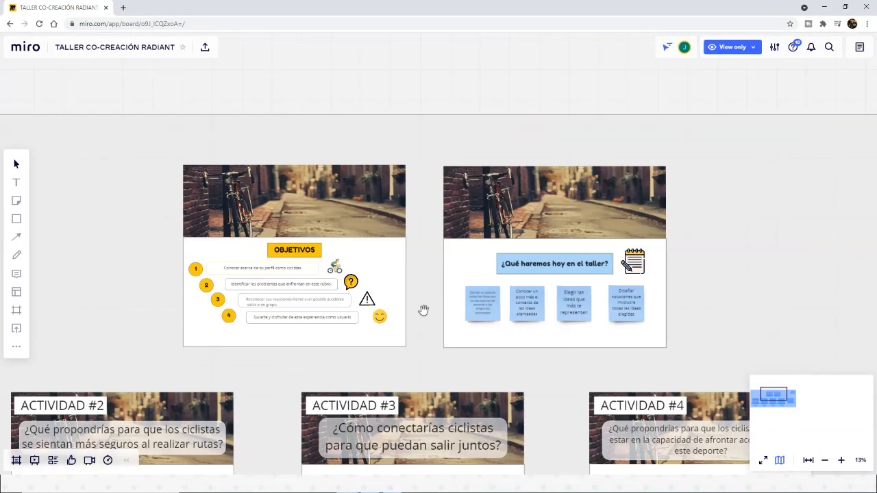
scroll(424, 310, "down", 2)
left_click_drag(525, 382, 537, 300)
left_click_drag(527, 347, 505, 275)
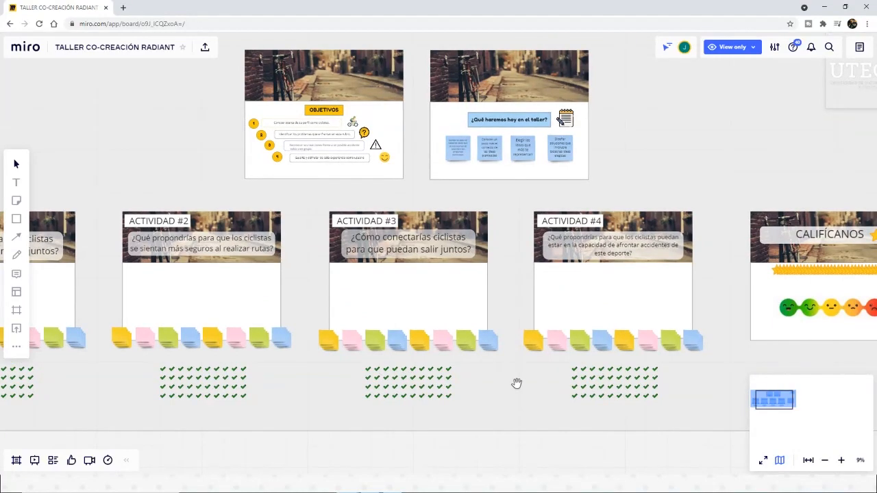
scroll(517, 383, "up", 2)
left_click_drag(526, 332, 380, 293)
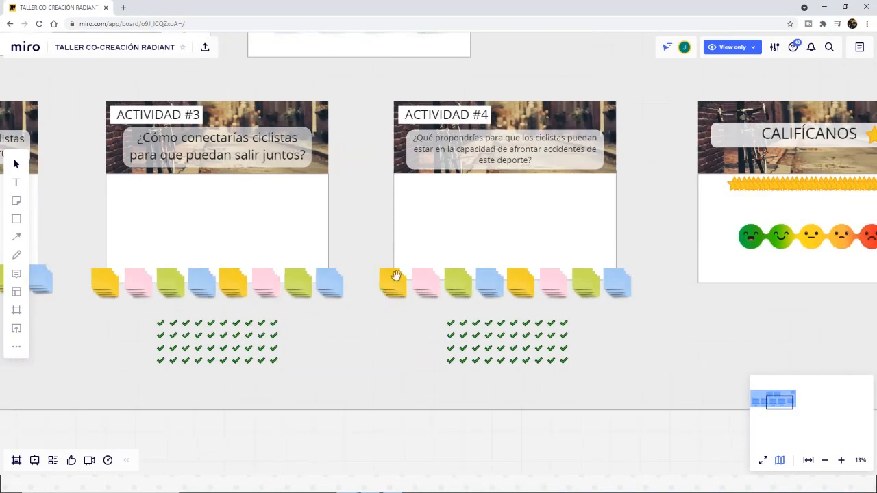
left_click_drag(709, 334, 401, 343)
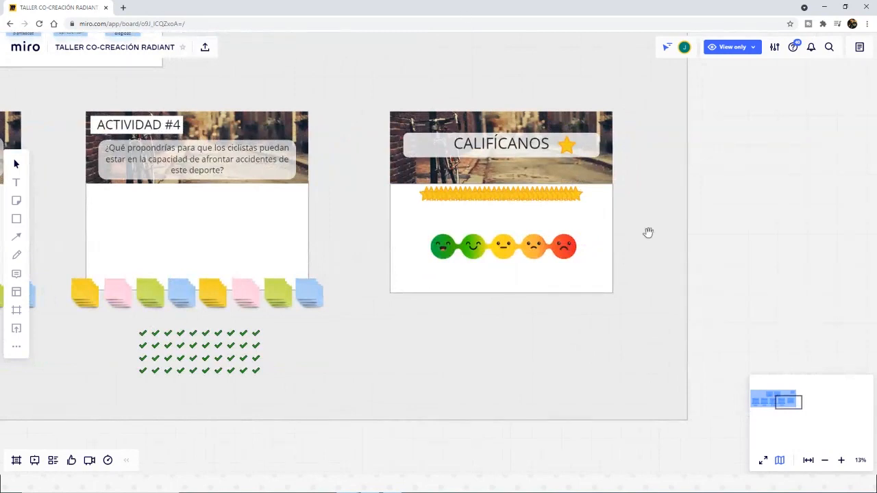
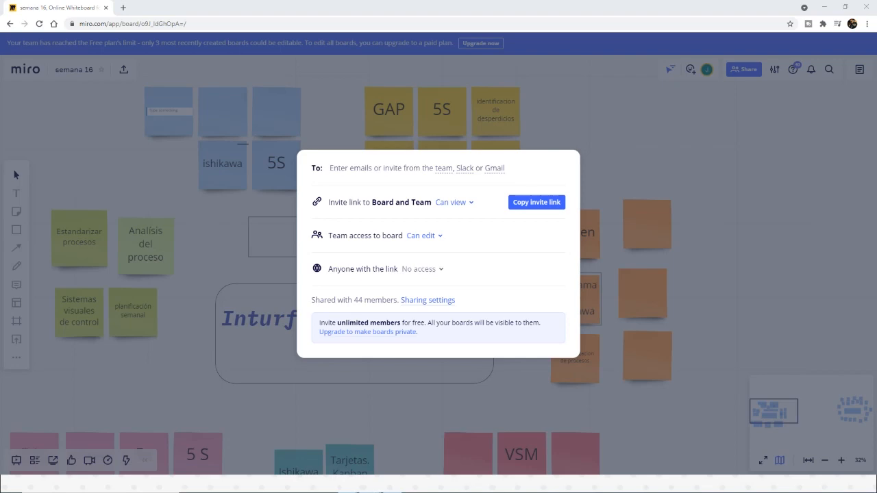
Step: Close the sharing options of the "semana 16" board and view its groups of sticky notes around "Aplicación de Lean"
left_click(633, 155)
scroll(339, 229, "down", 5)
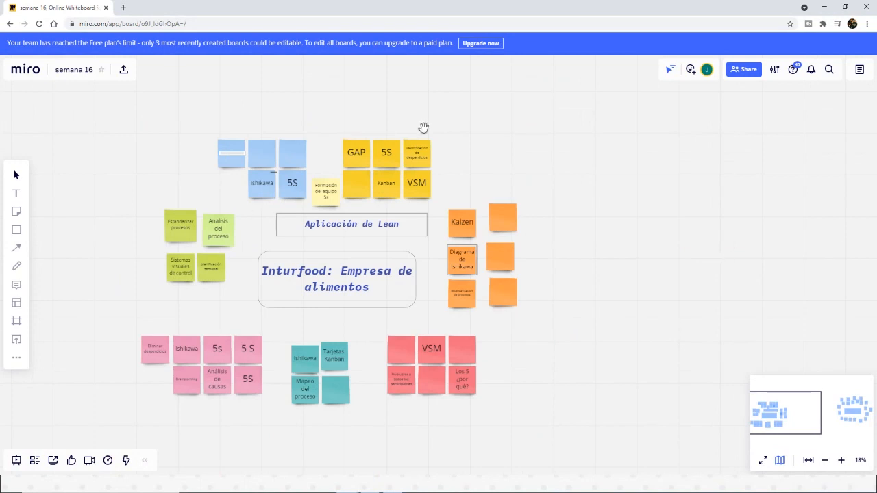
scroll(699, 246, "down", 1)
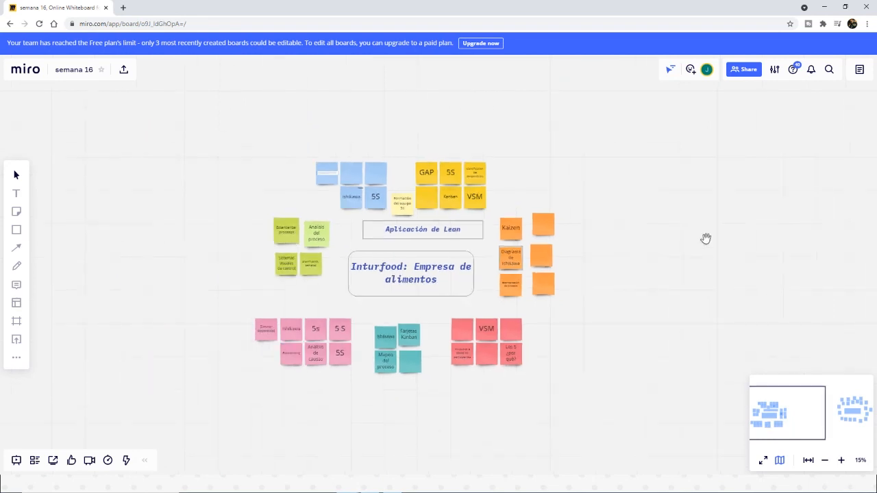
Step: Switch from the Miro board to the Mentimeter home page at mentimeter.com
left_click(827, 7)
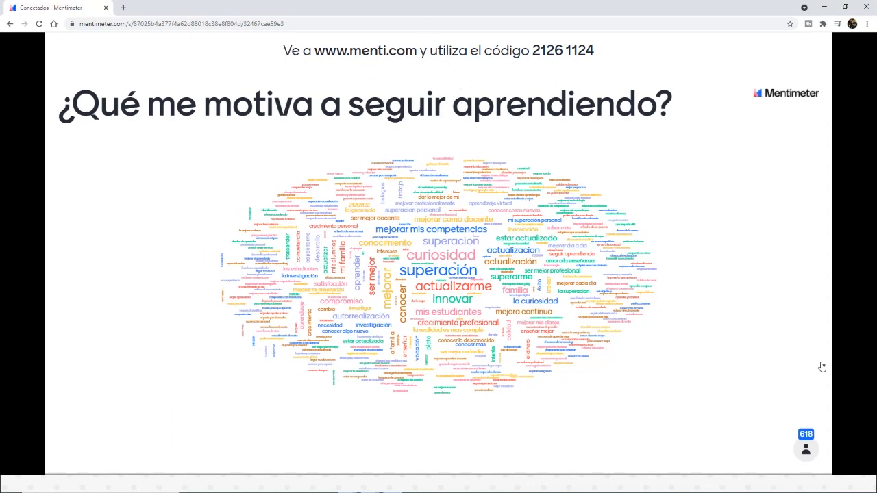
left_click_drag(378, 9, 876, 147)
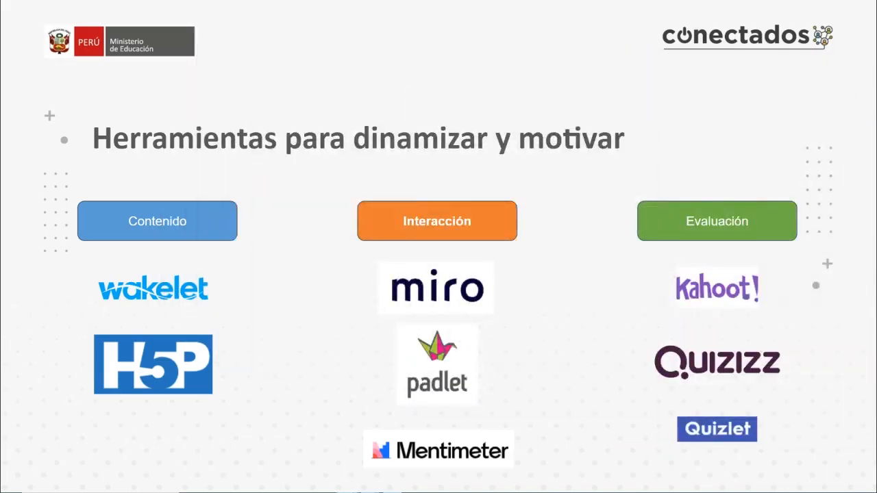
left_click_drag(876, 20, 278, 2)
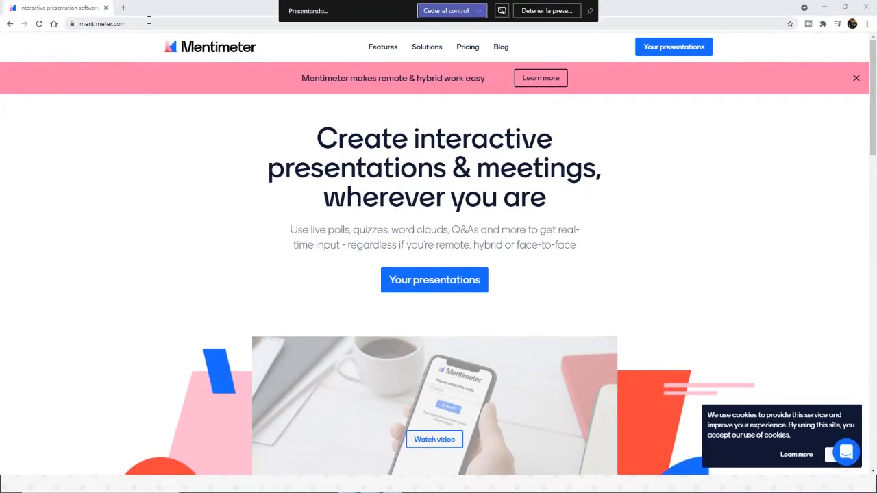
left_click(148, 20)
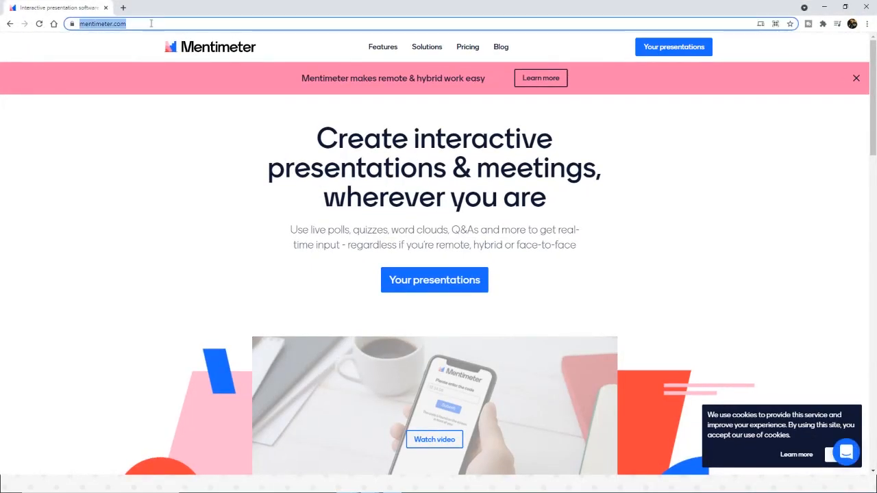
left_click(149, 21)
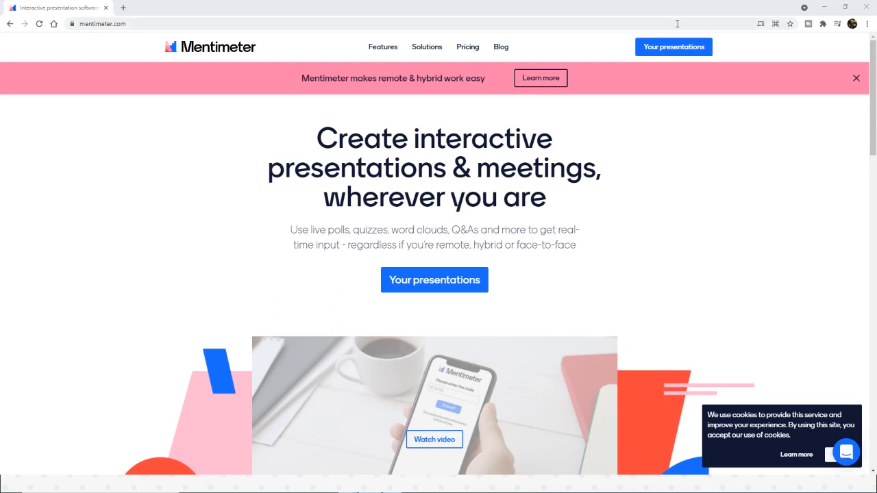
Step: Open the Mentimeter presentations list and log out of the current account
left_click(665, 53)
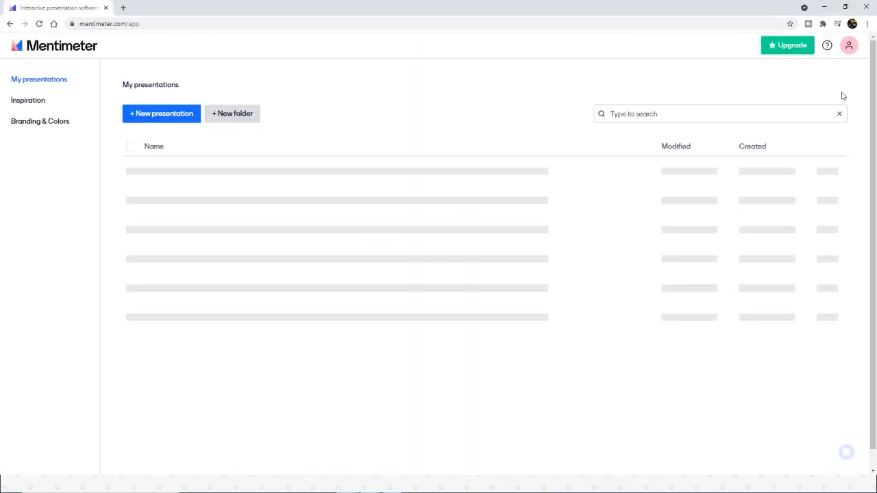
left_click(856, 46)
left_click(805, 209)
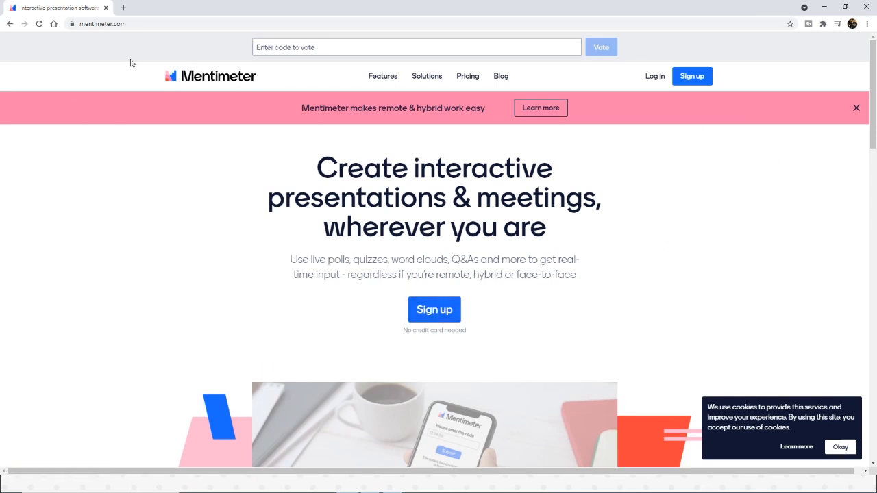
left_click(138, 25)
left_click(139, 26)
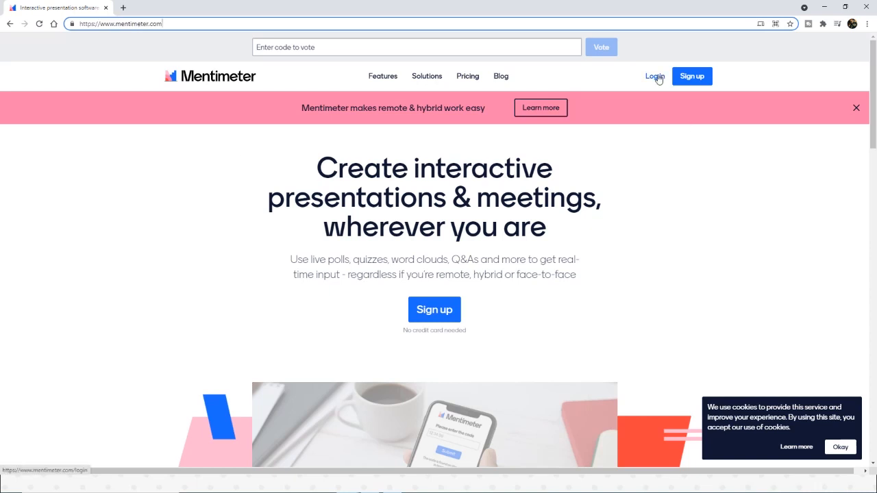
Step: Sign up for Mentimeter through Google, choosing the presenter's account
left_click(692, 76)
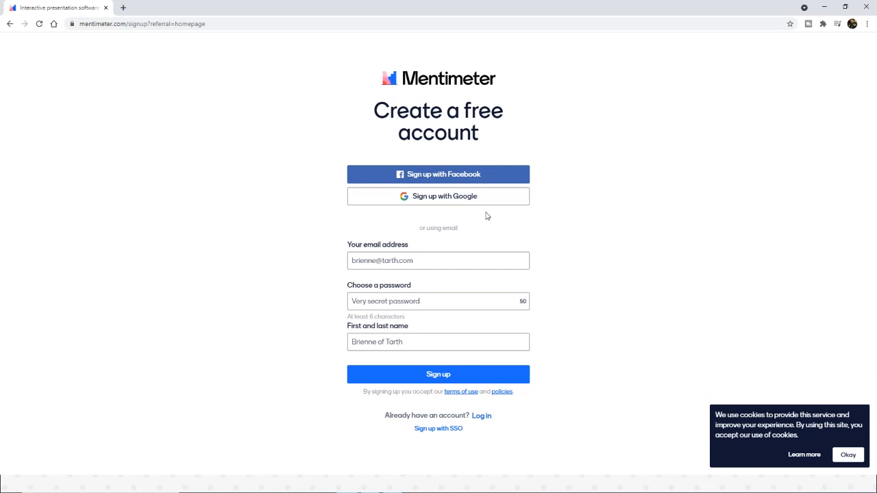
left_click(452, 198)
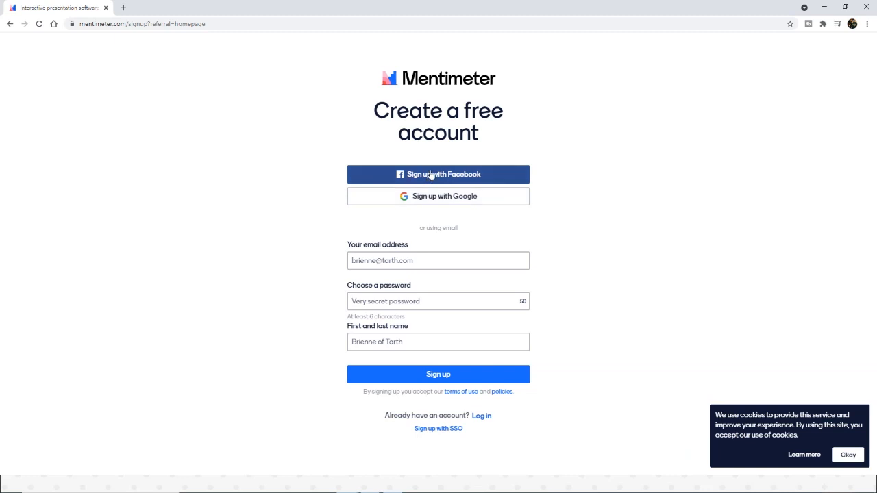
left_click(440, 198)
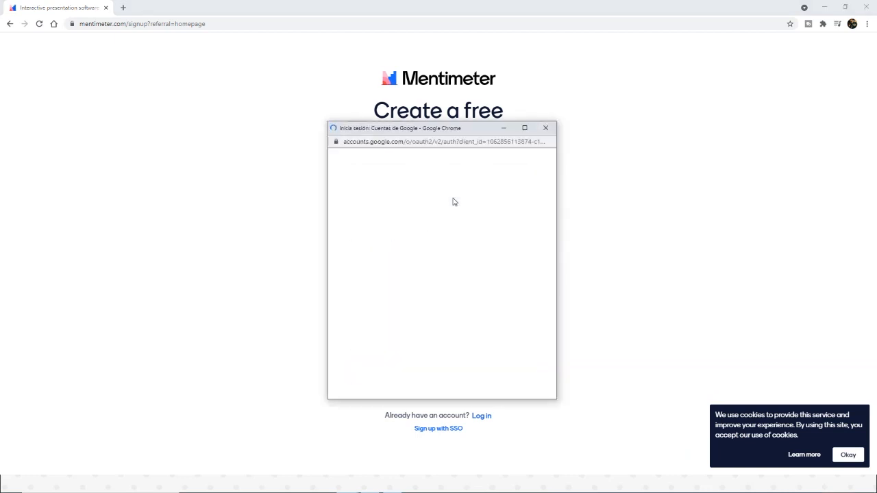
left_click(416, 325)
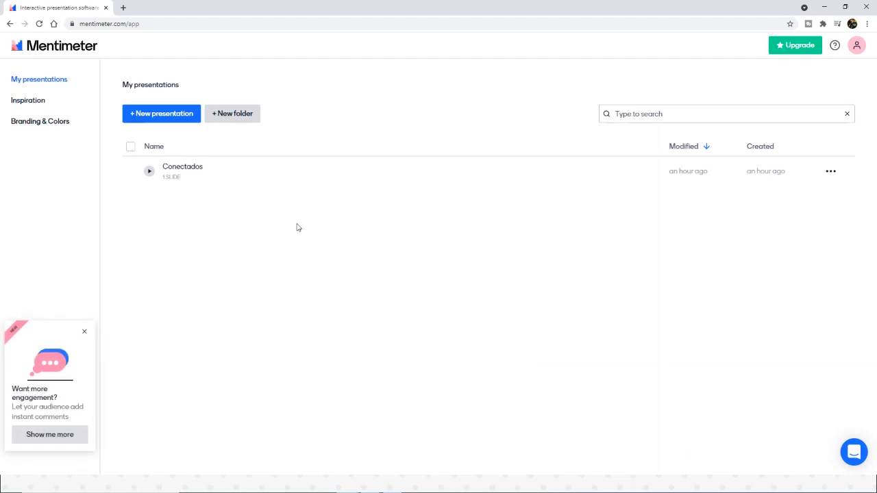
Step: Open the "Conectados" presentation, check its word cloud slide's question type, and return to the presentations list
left_click(180, 173)
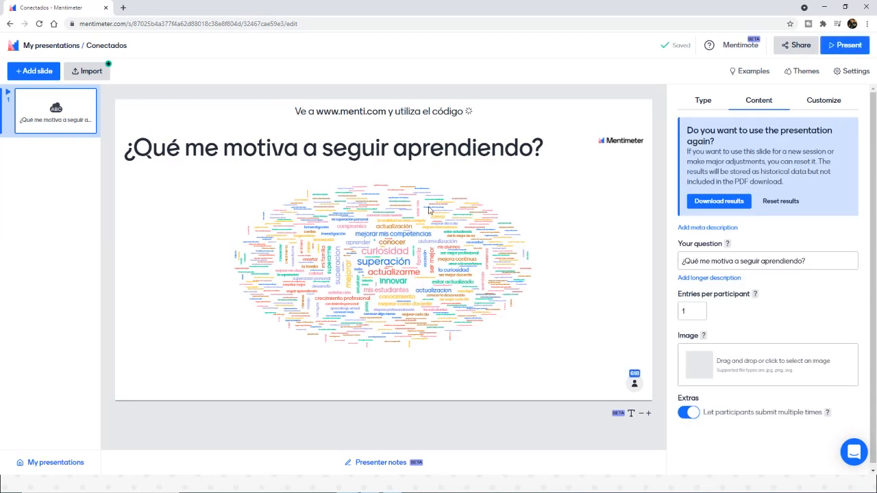
left_click(699, 102)
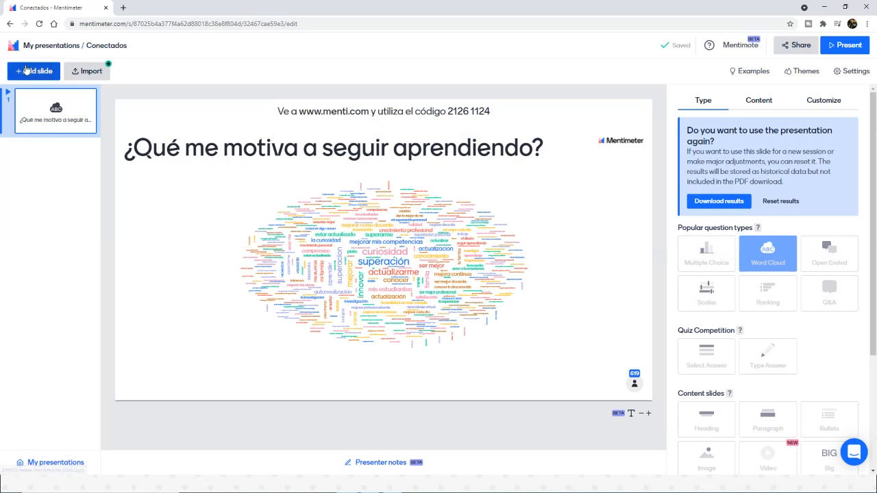
left_click(28, 45)
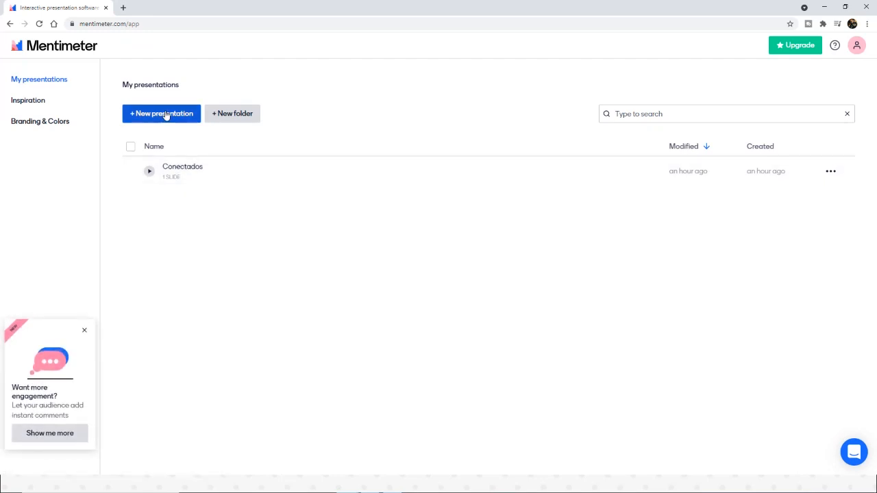
Step: Create a new presentation named "Consultas sobre el curso"
left_click(144, 115)
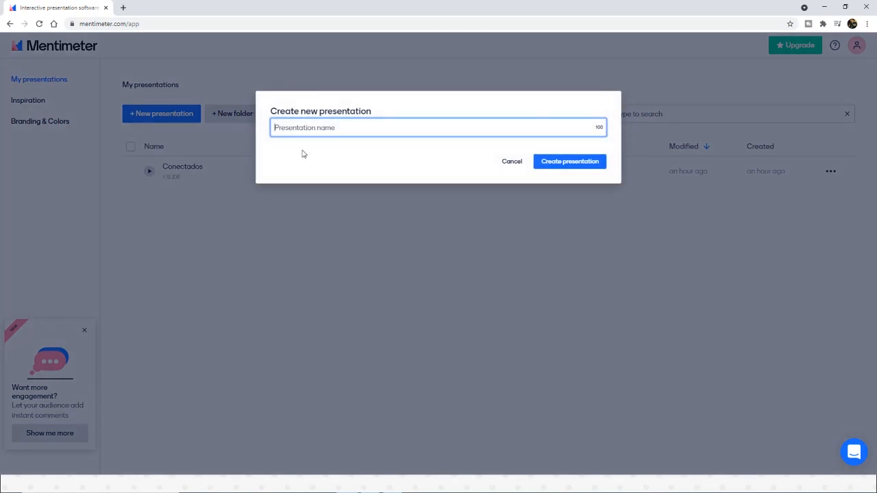
type("Conm")
left_click(570, 165)
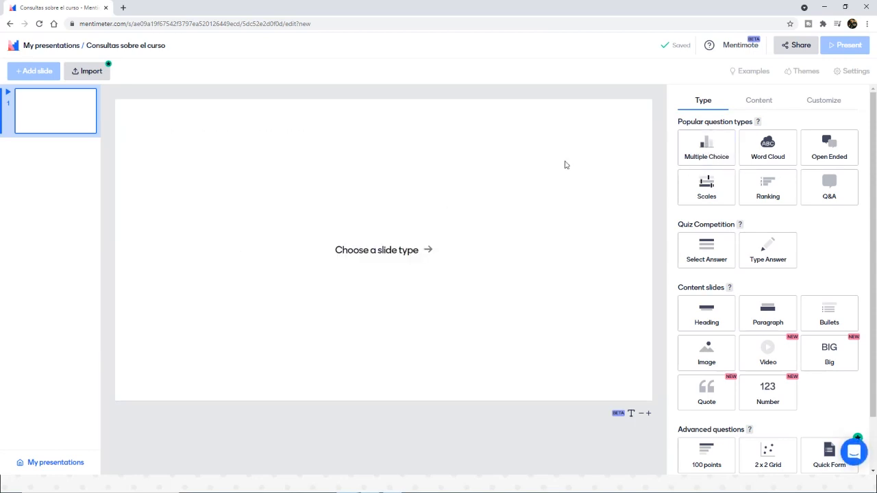
Step: Try the Multiple Choice question type on the first slide and change it to Open Ended
left_click(710, 153)
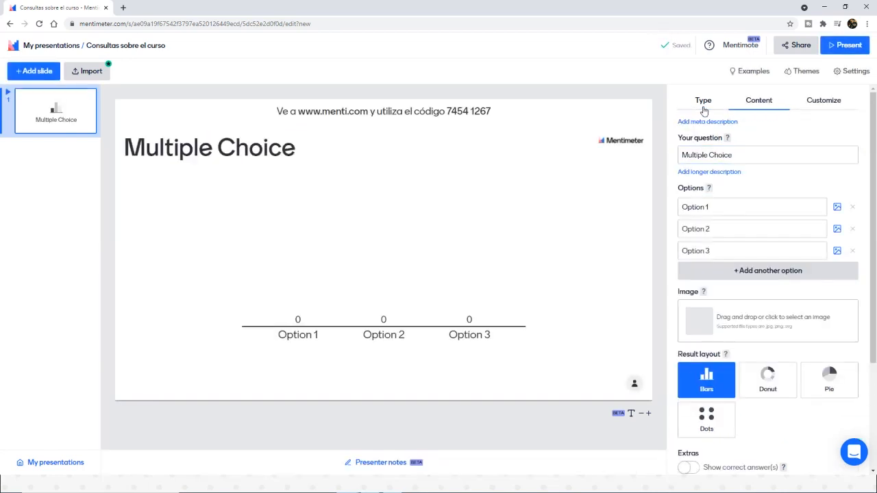
left_click(703, 106)
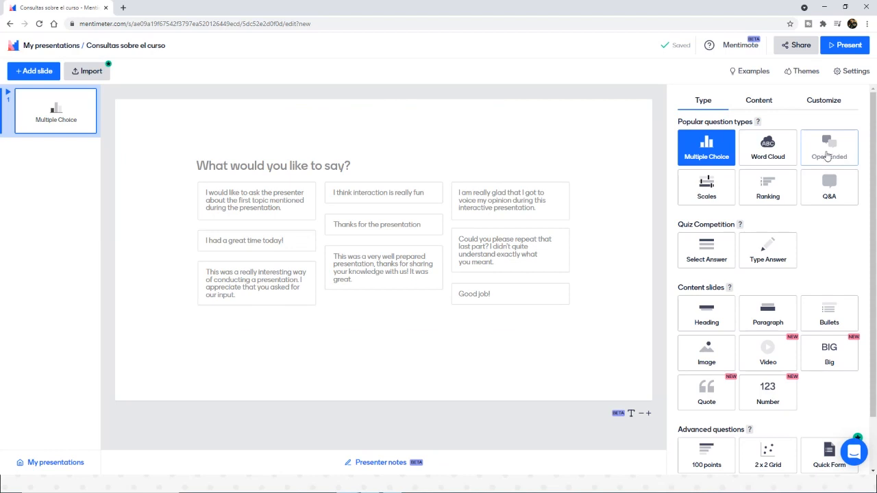
left_click(841, 159)
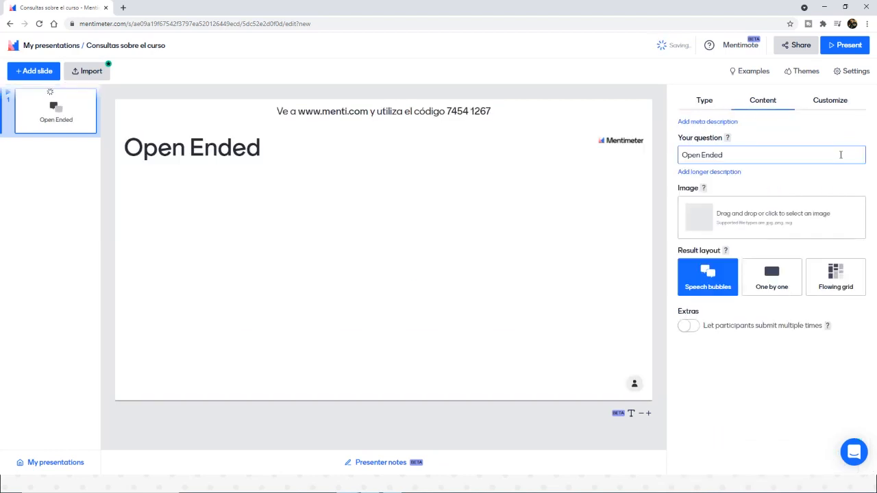
Step: Preview the available slide types, including the Heading and Quote content slides and the advanced questions
left_click(704, 101)
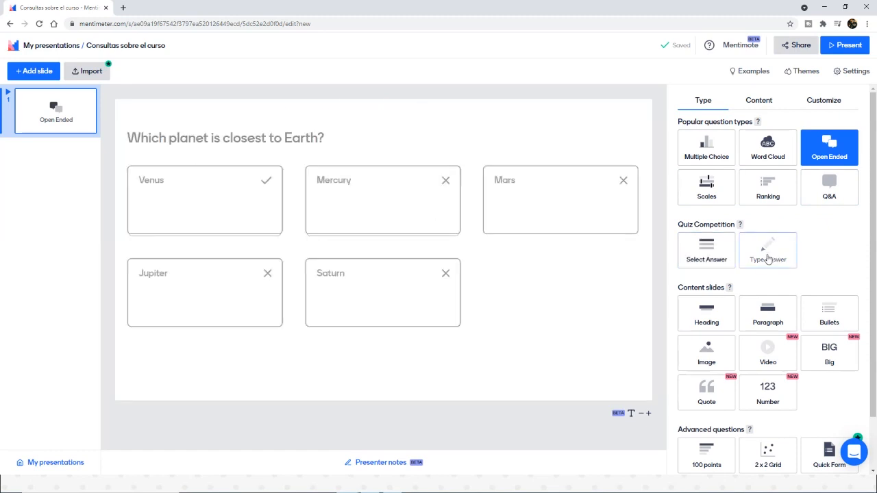
left_click(702, 315)
scroll(713, 309, "down", 2)
left_click(759, 302)
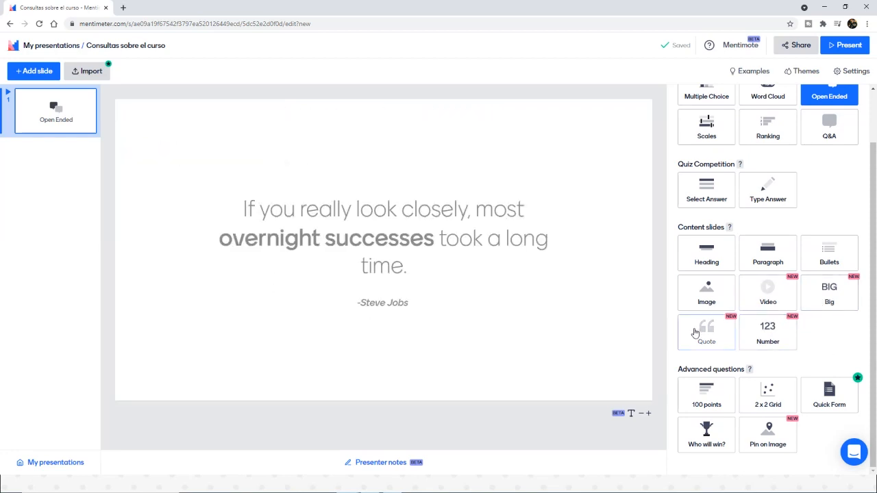
scroll(790, 333, "up", 2)
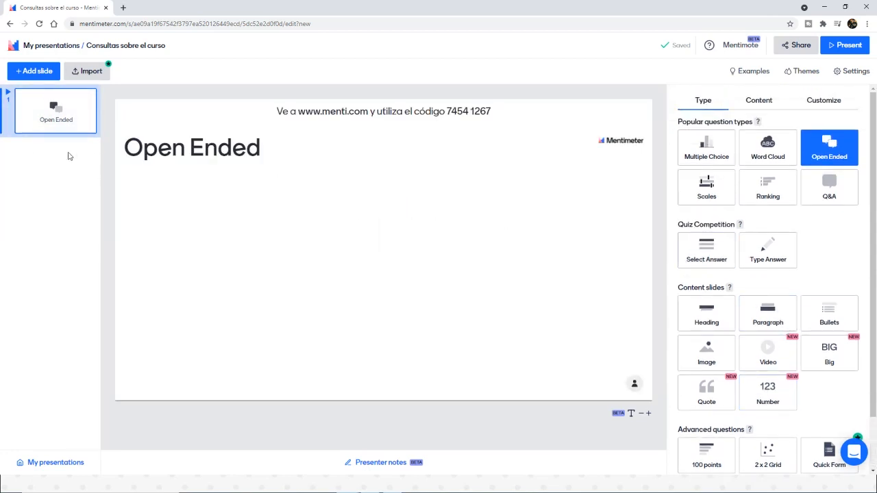
Step: Add a second slide of the Heading type with the heading "¿Consultas?"
left_click(31, 72)
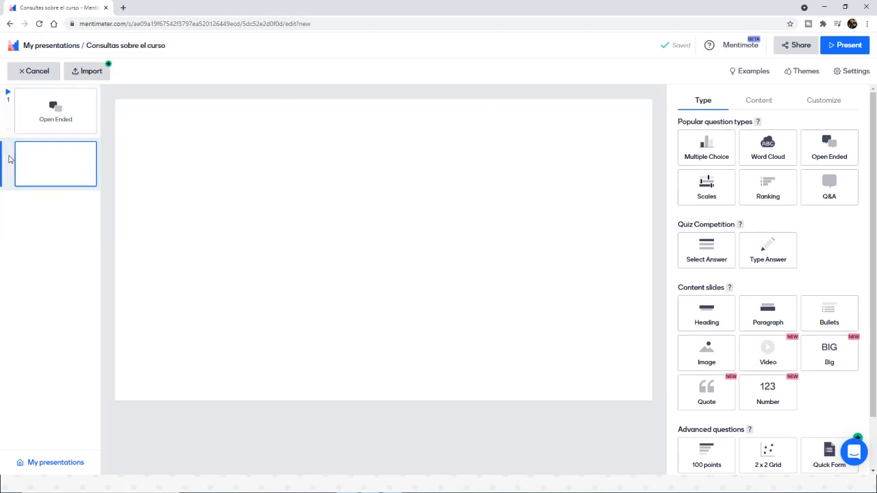
left_click_drag(36, 148, 66, 109)
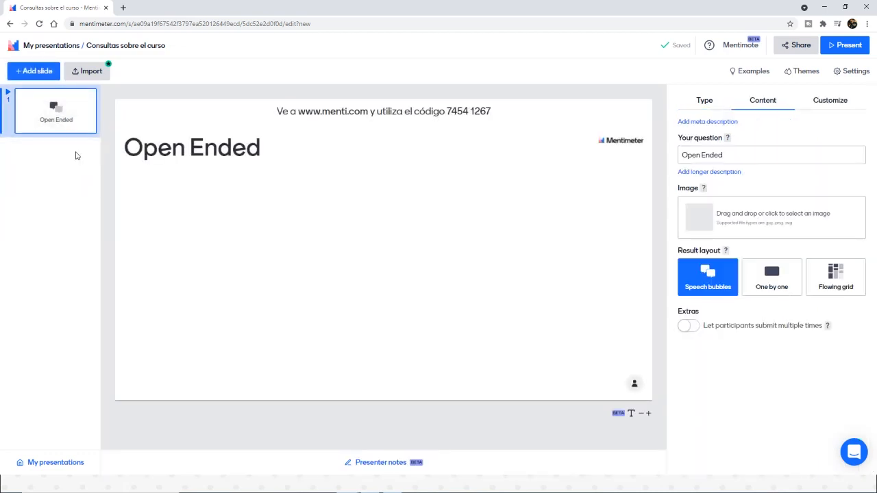
left_click(33, 71)
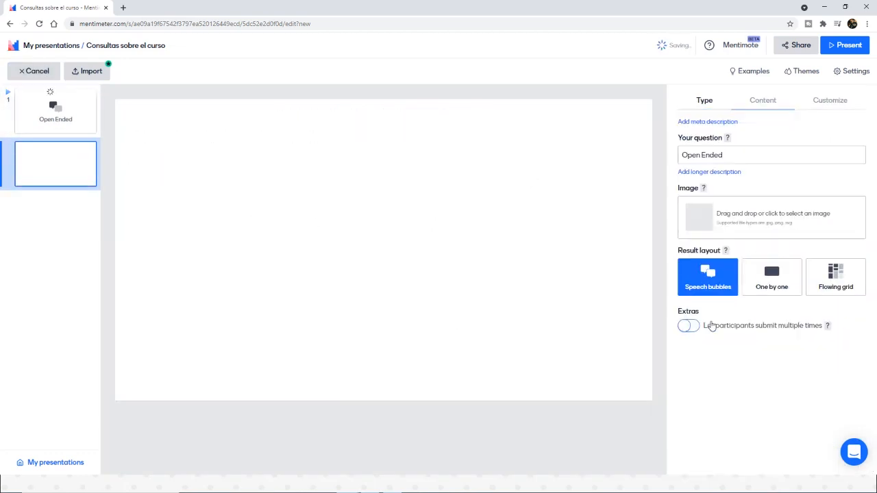
left_click(716, 154)
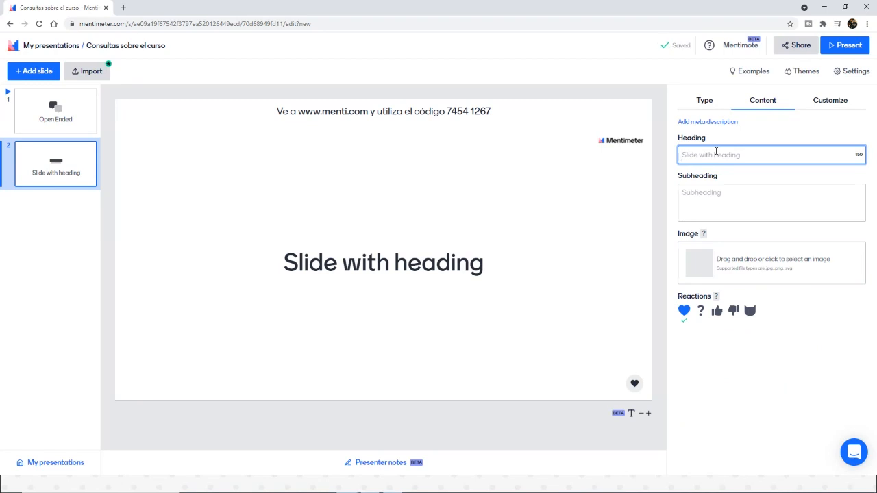
type("¿Consultas?")
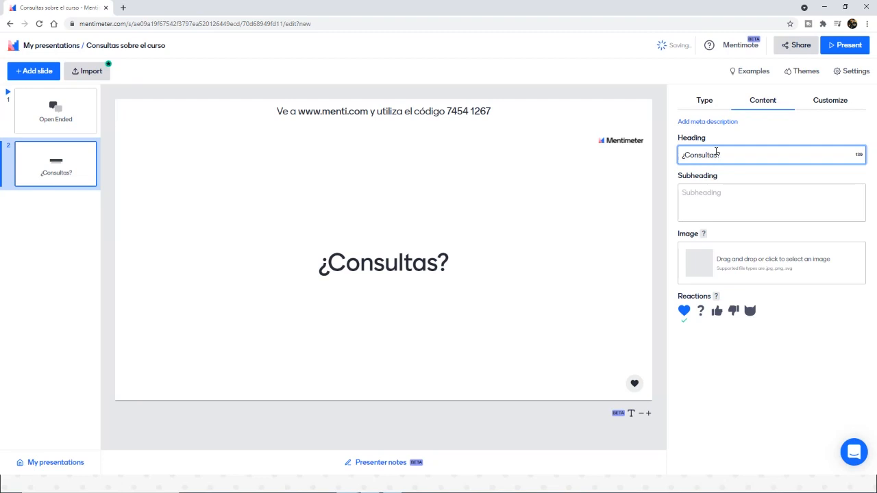
Step: Set the first slide's question to "Presentémonos" and try the option that lets participants submit multiple times
left_click(70, 117)
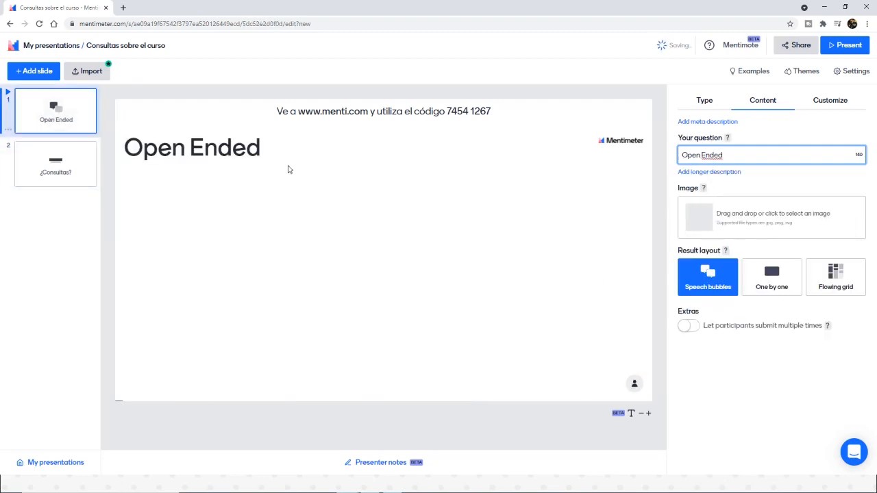
left_click(691, 157)
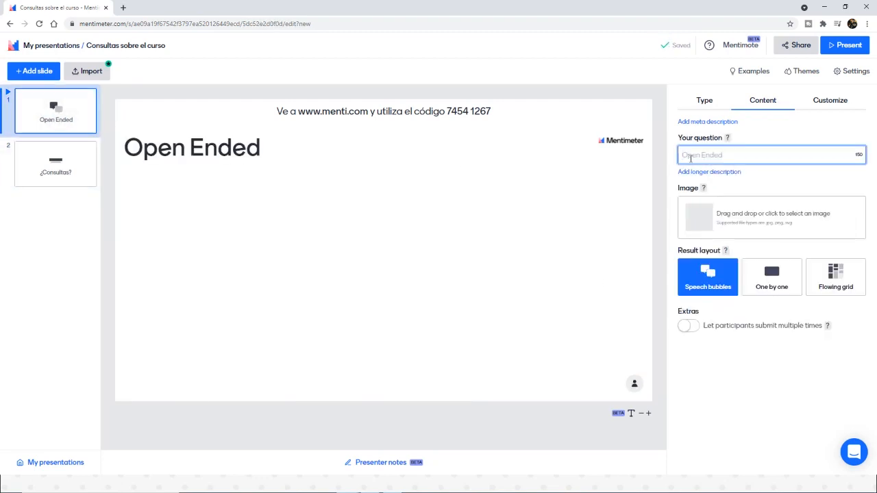
type("Presente")
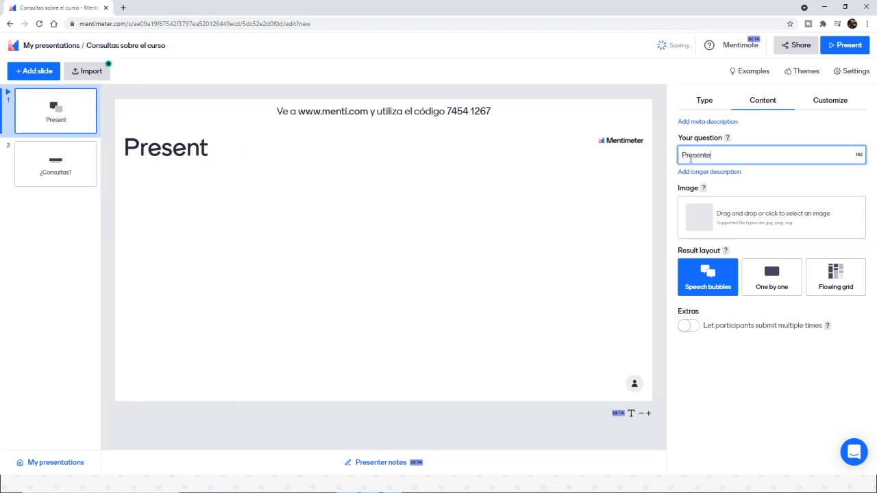
key("BackSpace")
type("émonos")
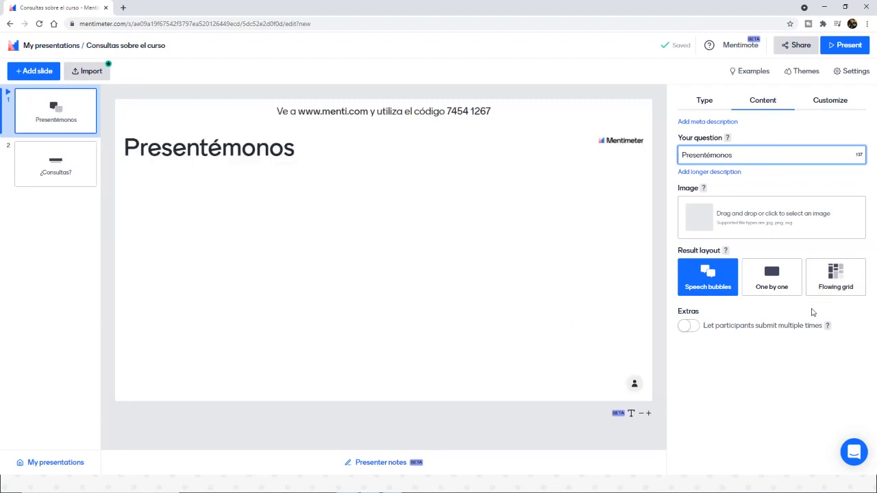
left_click(691, 328)
left_click(693, 330)
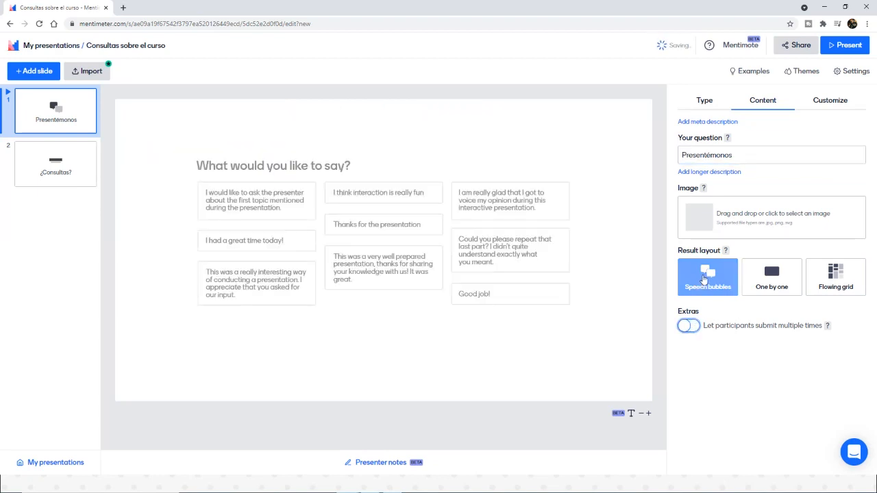
Step: Try the Close voting, Hide instructions bar and Hide results settings on the "Presentémonos" slide, switching each one back off
left_click(822, 103)
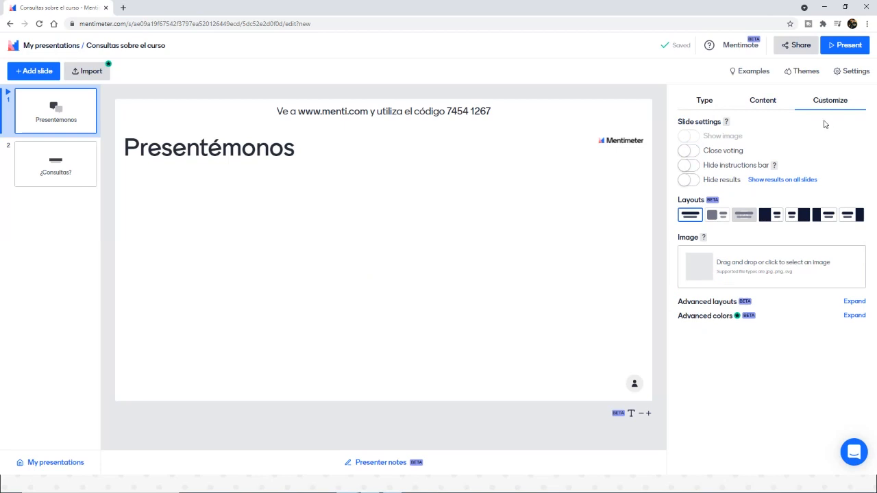
double_click(712, 152)
left_click(727, 152)
left_click(726, 155)
left_click(725, 166)
left_click(724, 168)
left_click(723, 180)
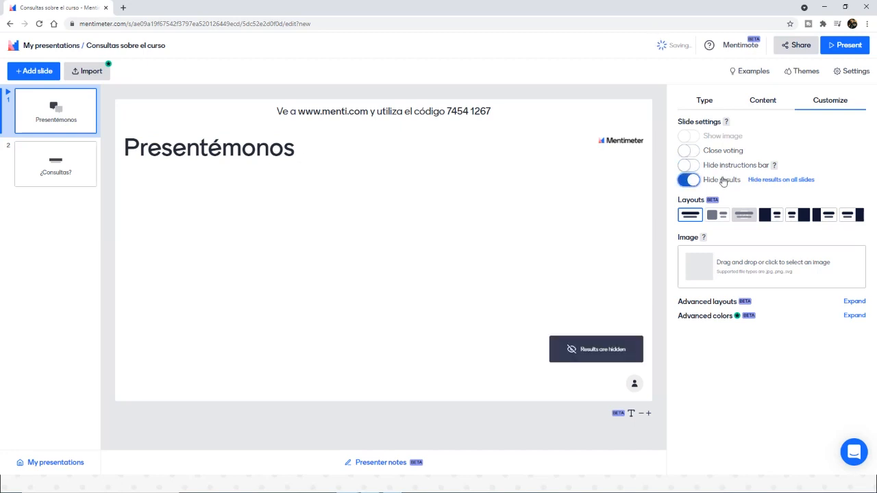
left_click(723, 181)
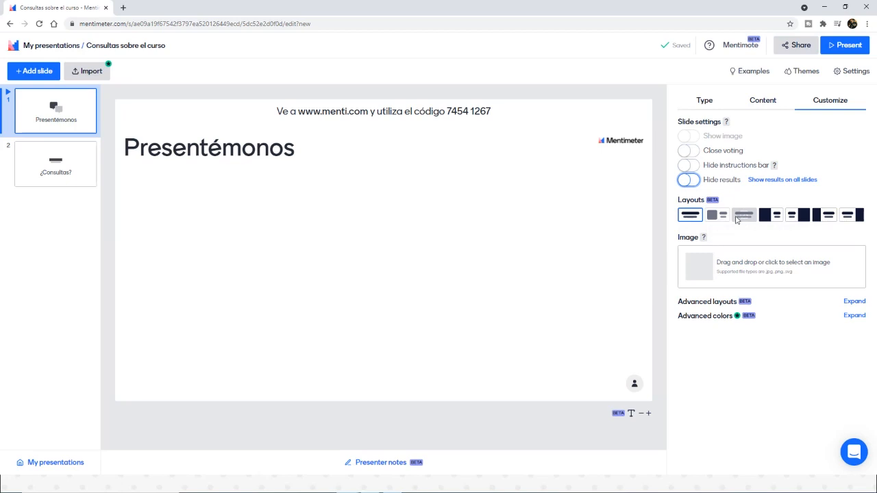
Step: Try an alternative layout on the "Presentémonos" slide, restore the default full-width layout, and return to the question types
left_click(715, 221)
left_click(694, 218)
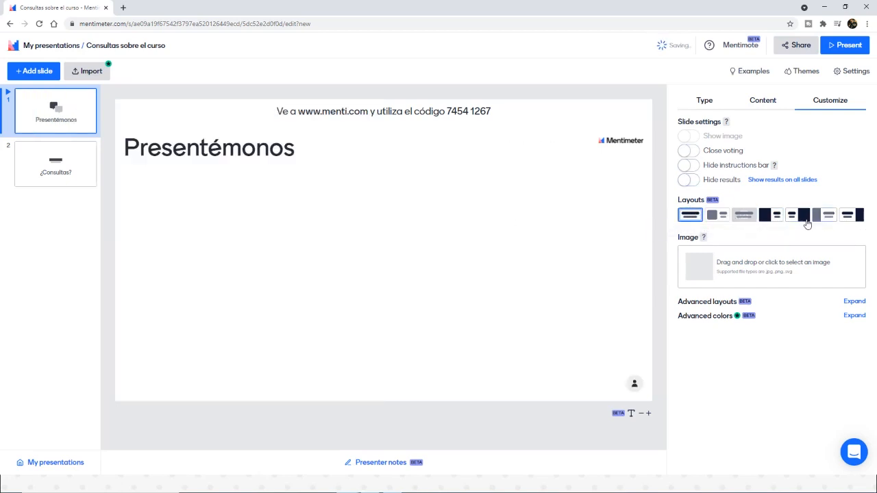
left_click(701, 107)
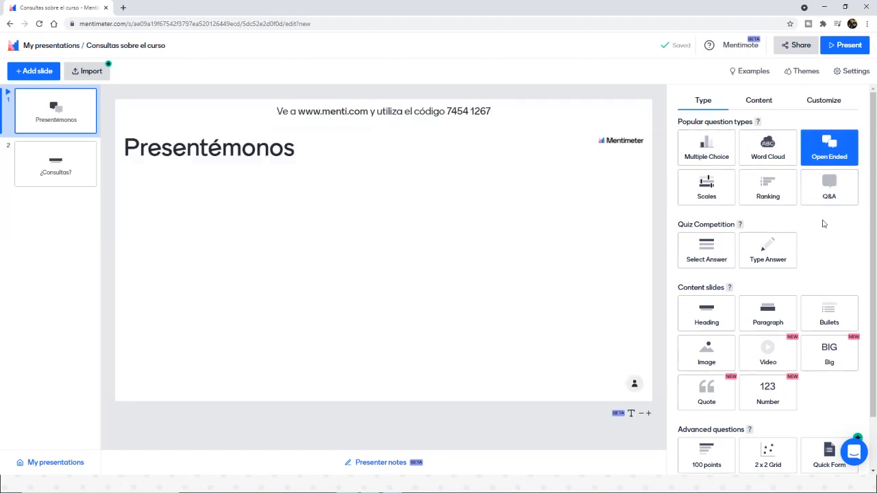
Step: Copy the presentation's voting link from the participation sharing options and close the Share dialog
left_click(814, 46)
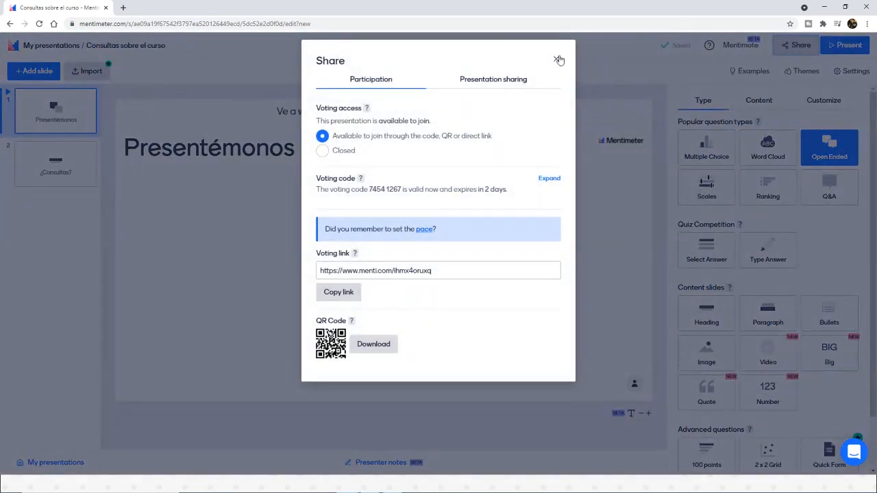
left_click(557, 59)
left_click(795, 48)
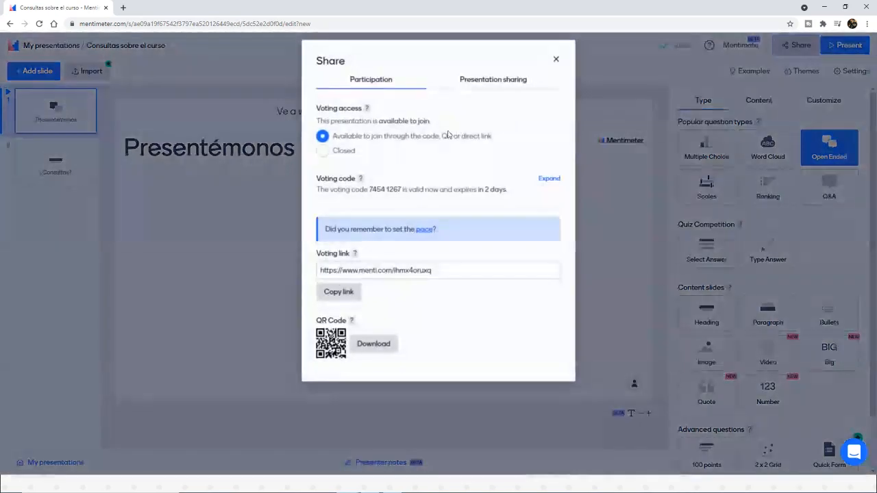
left_click(387, 273)
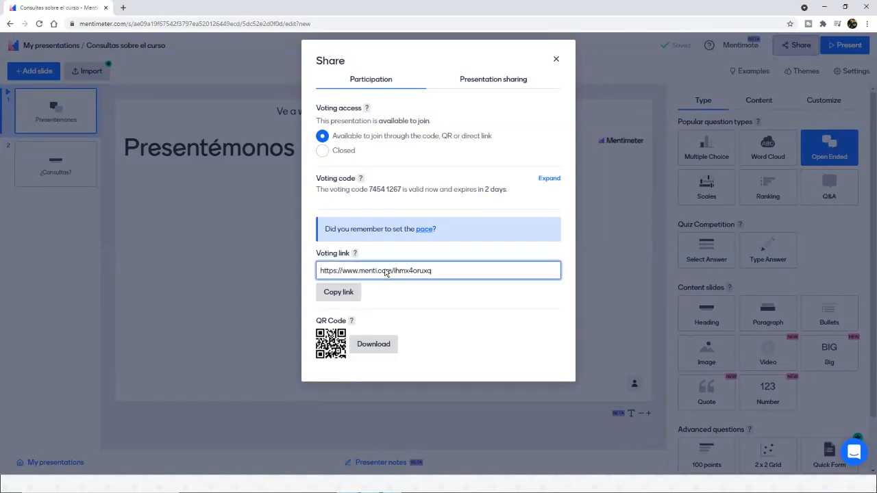
left_click(387, 273)
left_click(336, 297)
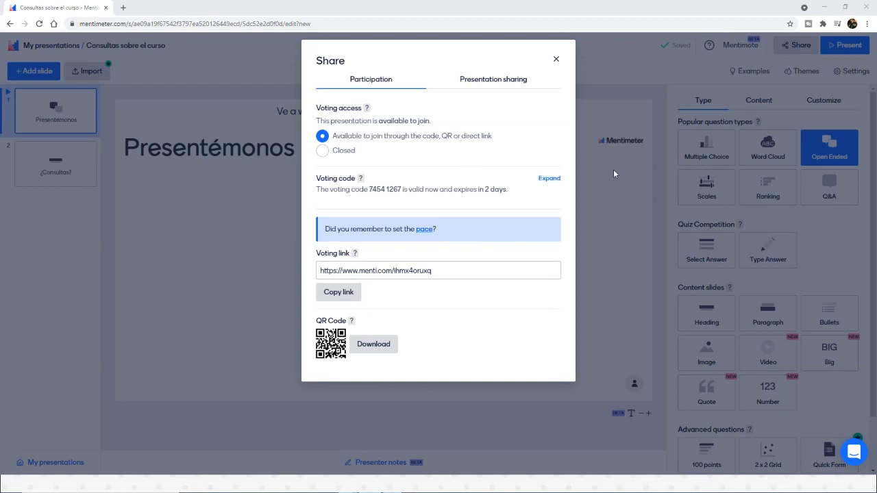
left_click(554, 60)
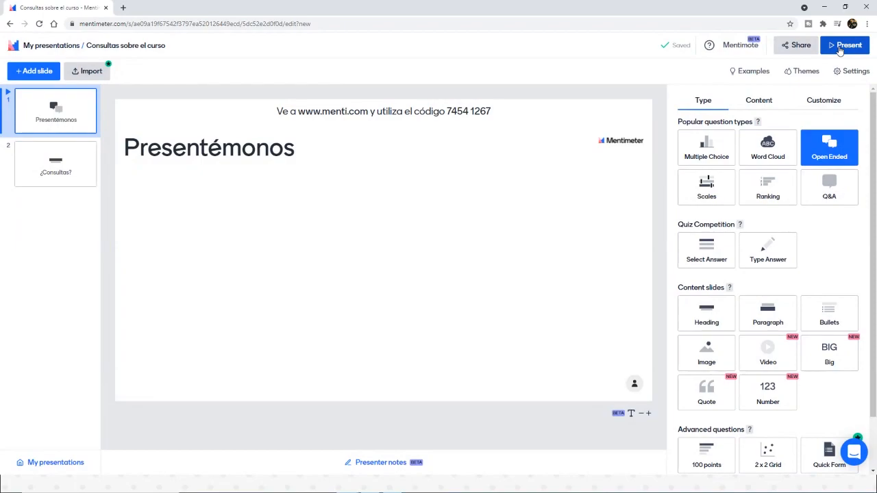
Step: Start presenting "Consultas sobre el curso" in full screen from the "Presentémonos" slide
left_click(842, 45)
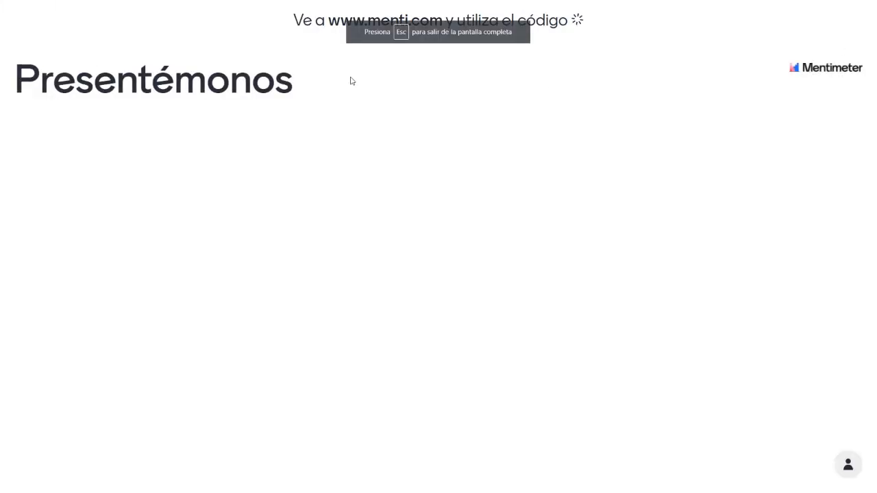
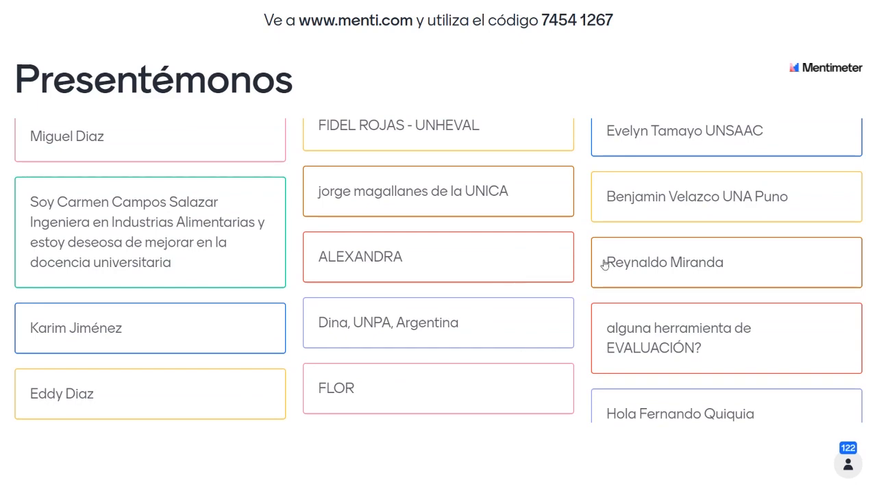
Step: Read through the participants' answers on the "Presentémonos" slide, exit the full-screen presentation and minimise its window
scroll(605, 265, "down", 9)
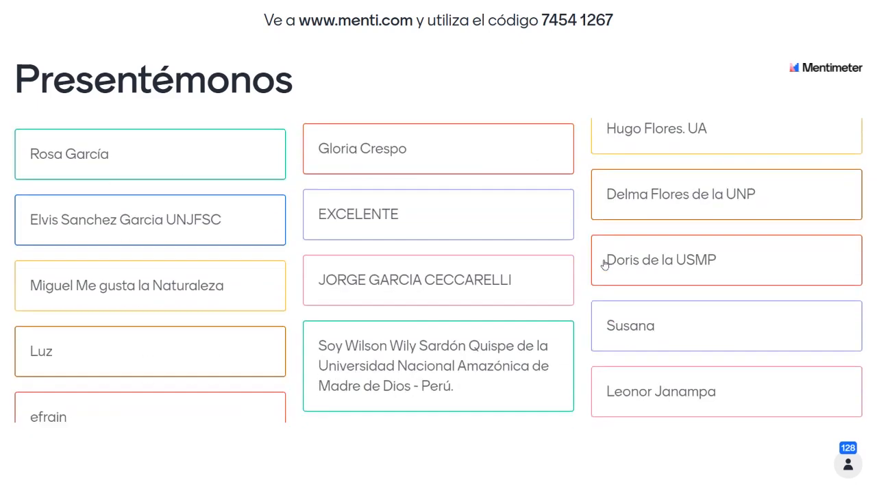
scroll(604, 265, "down", 11)
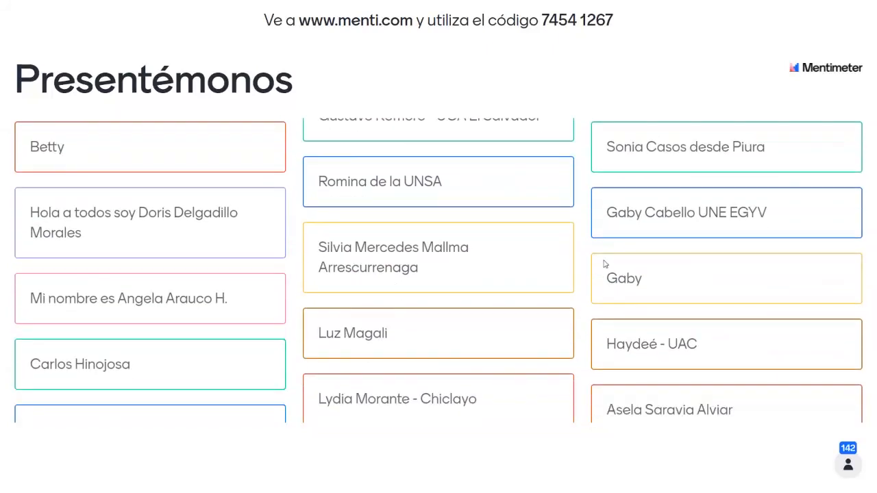
scroll(605, 266, "down", 8)
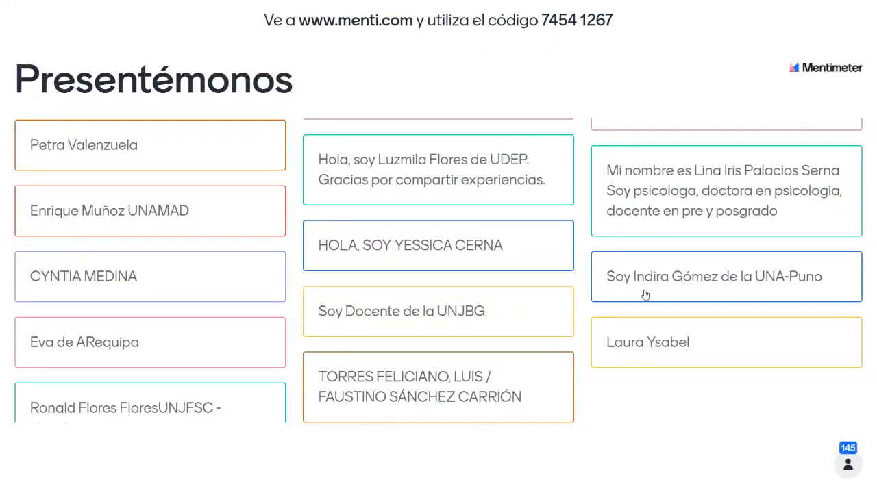
scroll(687, 227, "down", 5)
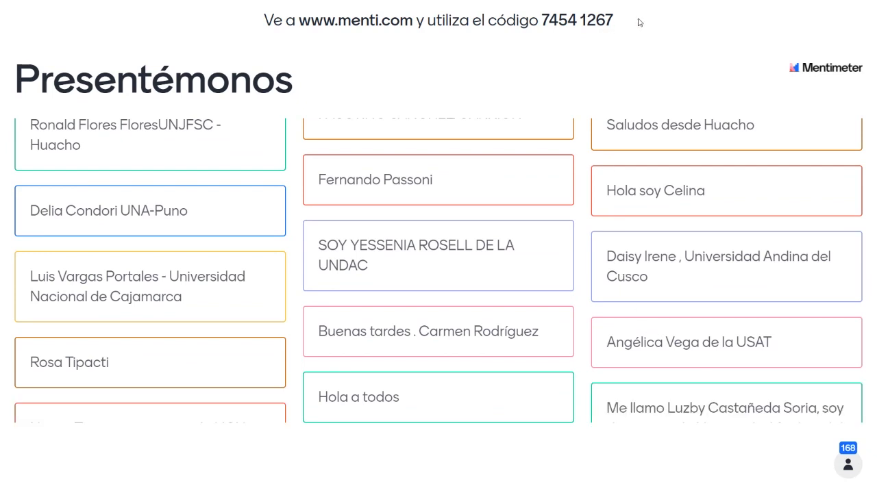
left_click_drag(652, 39, 644, 109)
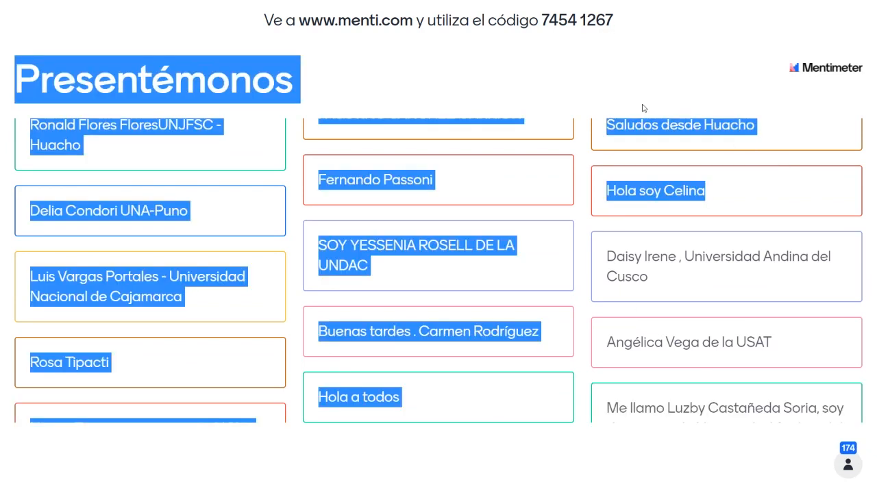
left_click(644, 108)
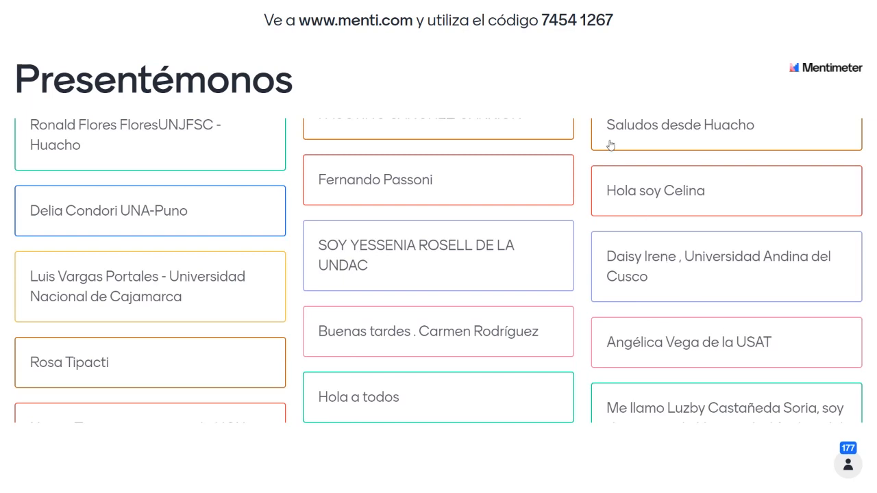
key("Escape")
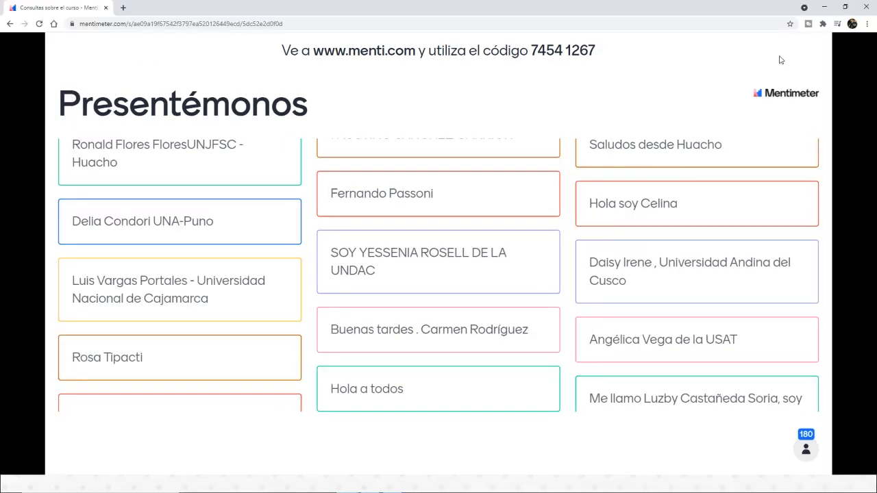
left_click(825, 7)
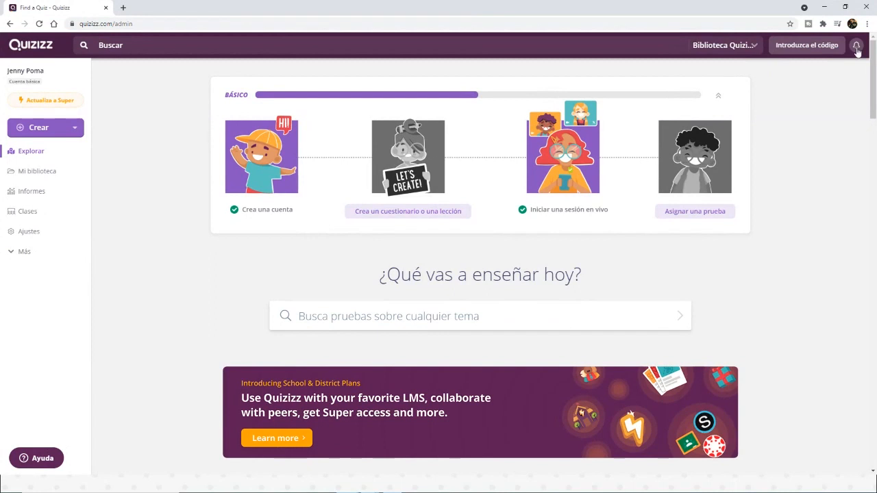
Step: Switch to Quizizz, check the notifications and the account's profile page, and log out of the account
left_click(856, 49)
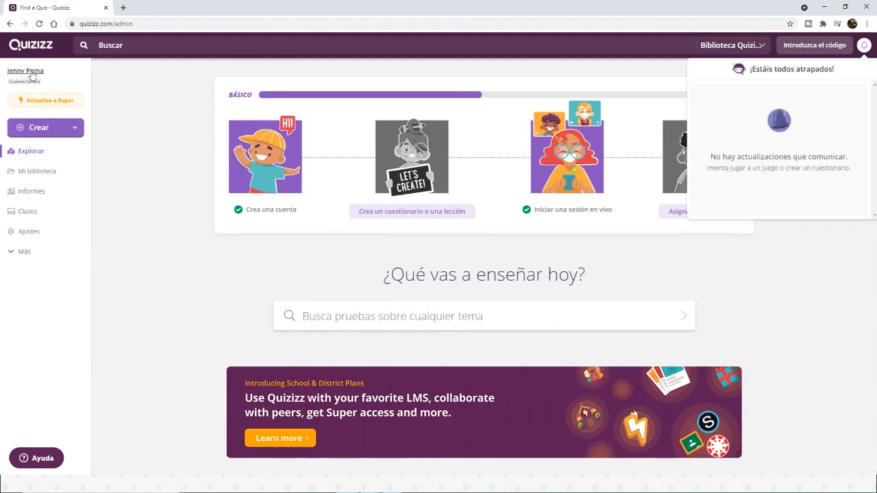
left_click(31, 72)
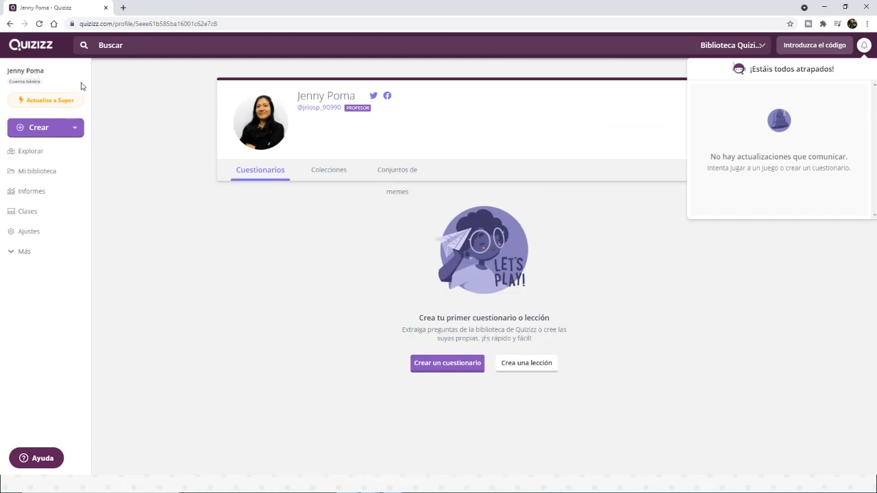
left_click(18, 256)
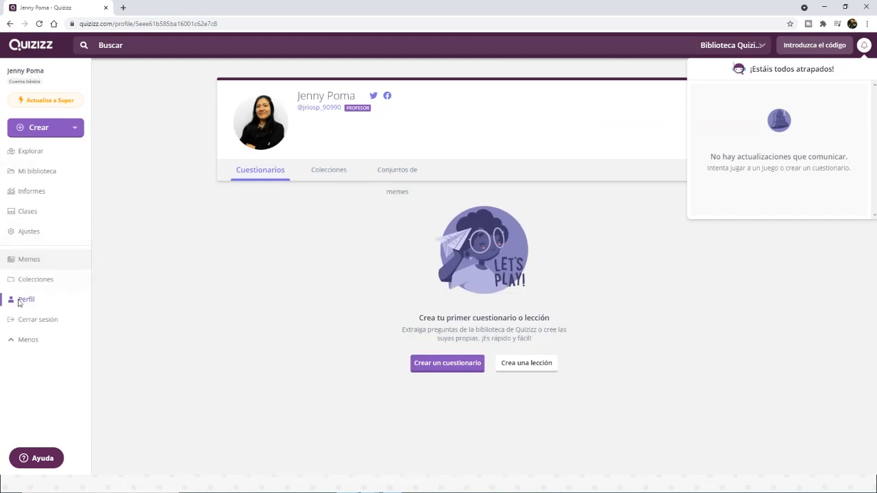
left_click(36, 323)
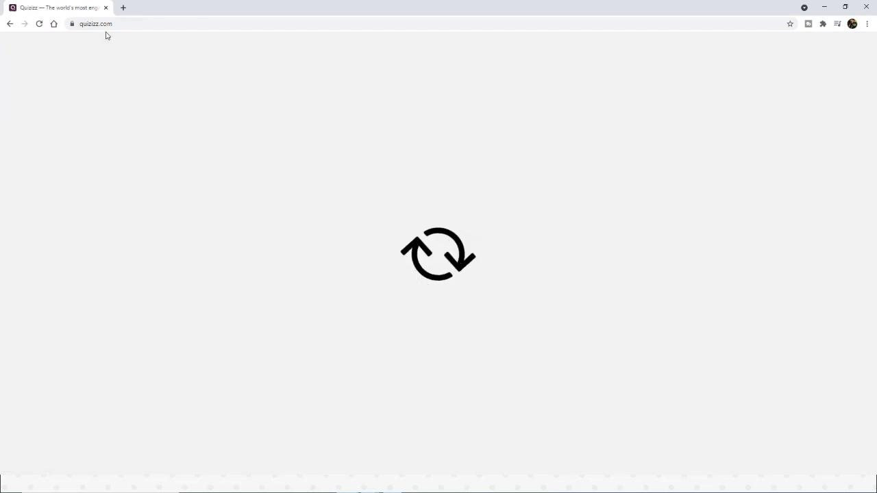
Step: Point out the quizizz.com address of the Quizizz home page
left_click(103, 25)
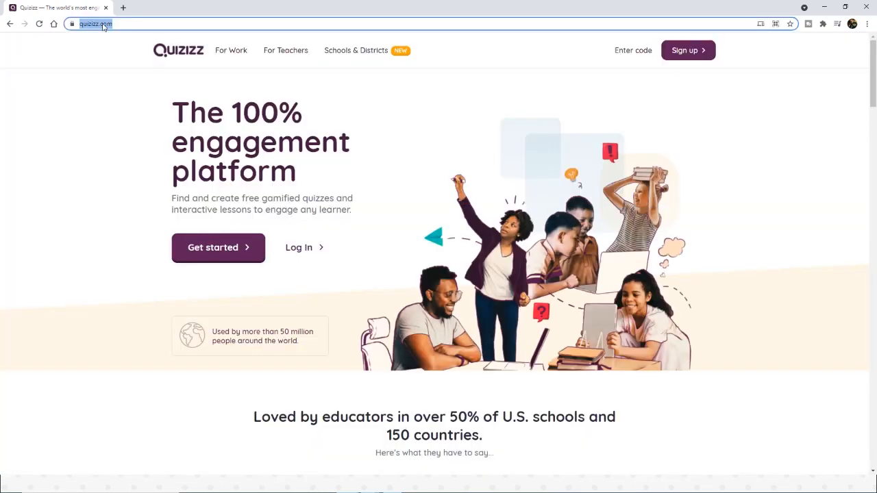
left_click(104, 111)
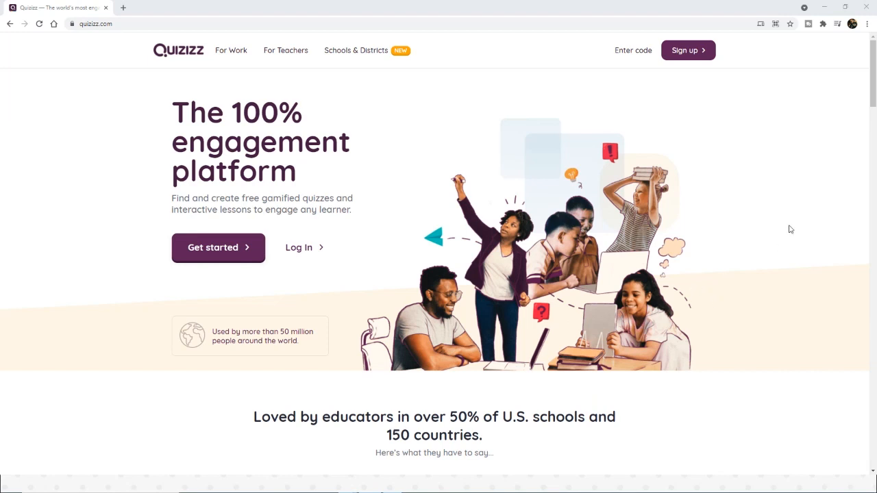
left_click(156, 25)
left_click(156, 24)
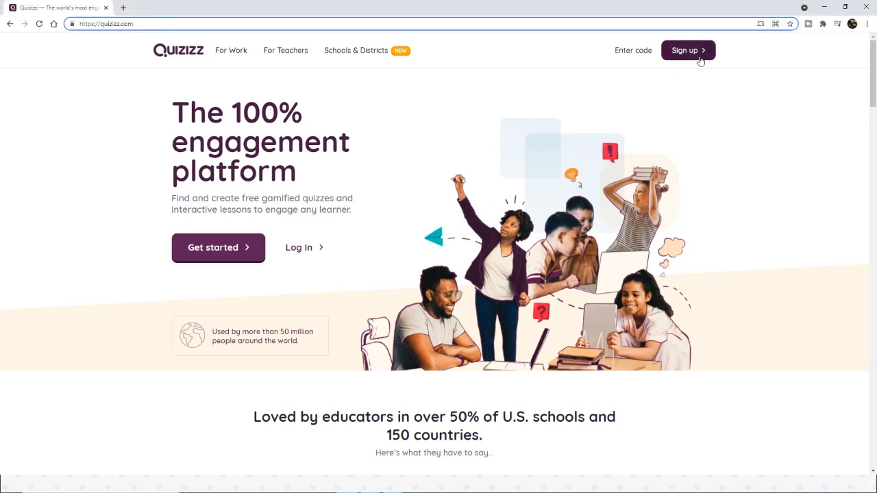
Step: Open the Quizizz page for teachers, go to sign-up and enter with the instructor's existing Google account
left_click(278, 51)
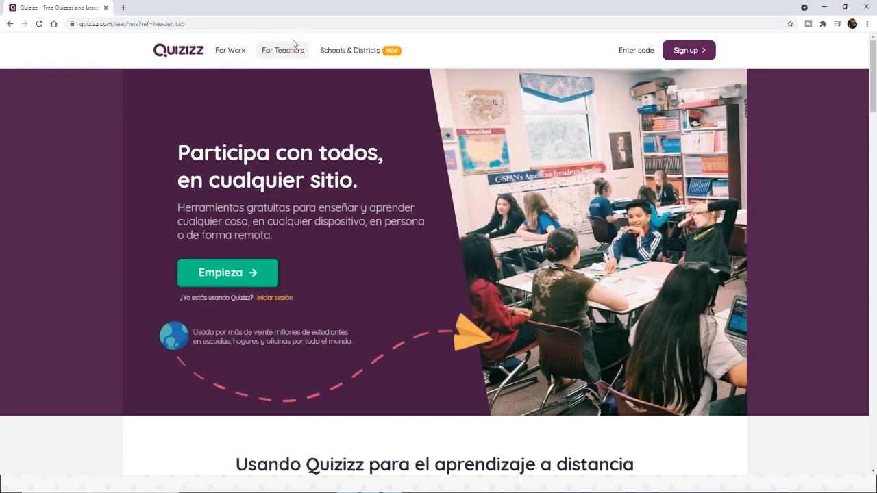
left_click(682, 57)
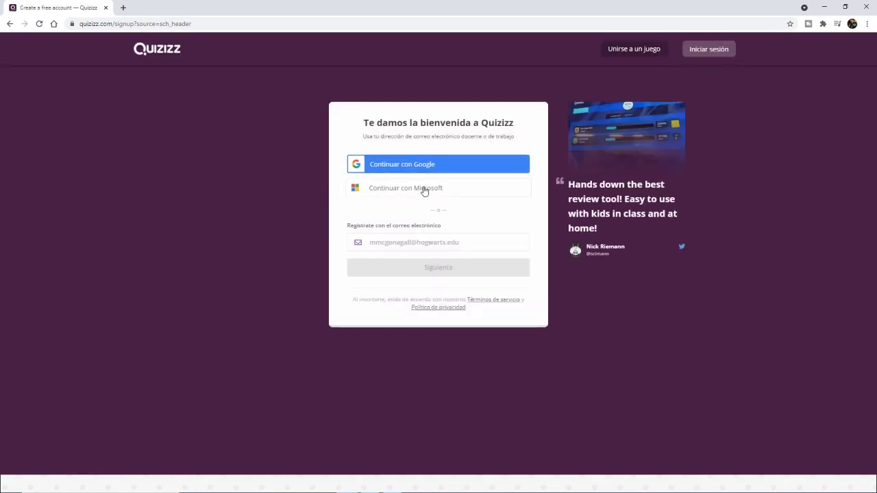
left_click(439, 166)
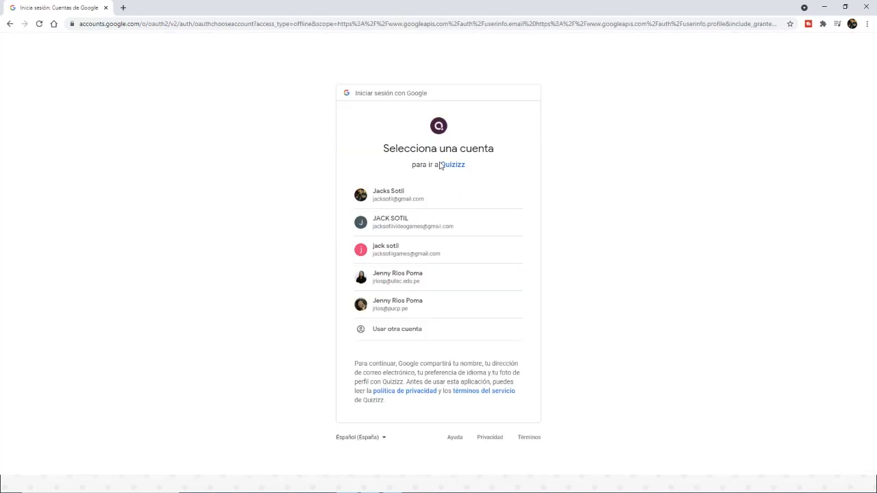
left_click(407, 275)
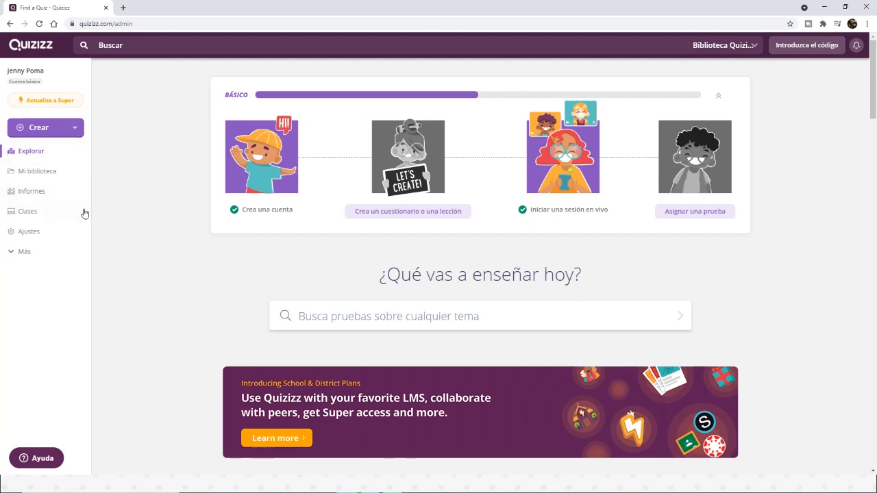
Step: Show the extra navigation options, compare the Cuestionario and Lección creation choices, and start a new Cuestionario
left_click(21, 251)
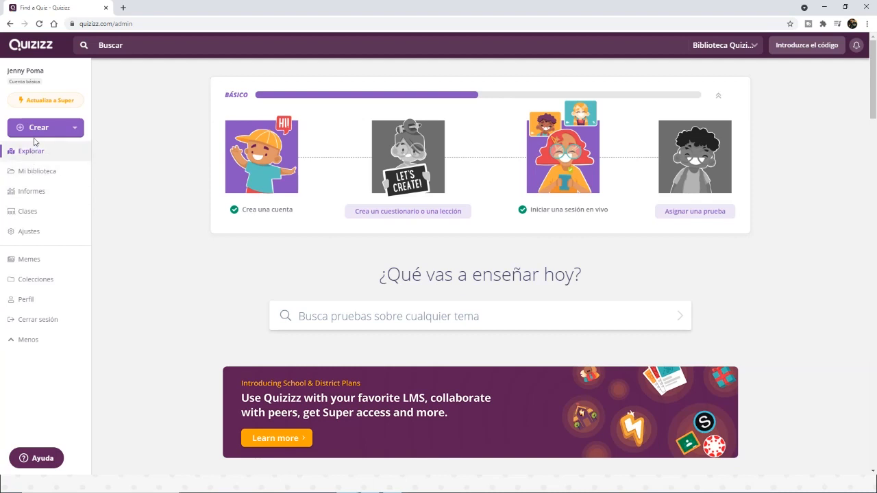
left_click(75, 130)
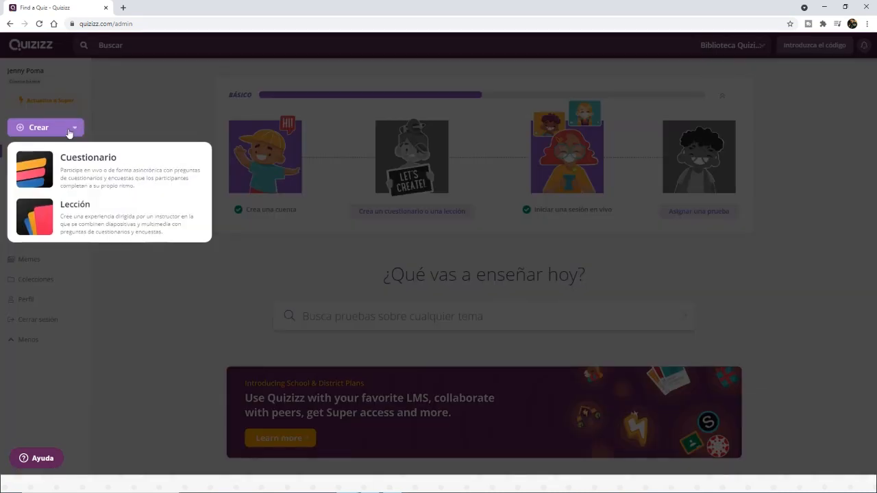
left_click(74, 129)
left_click(56, 131)
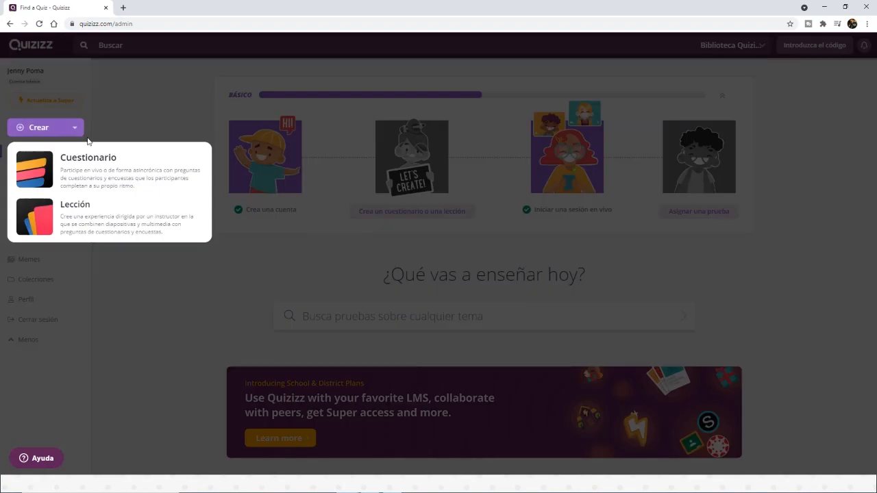
left_click(121, 184)
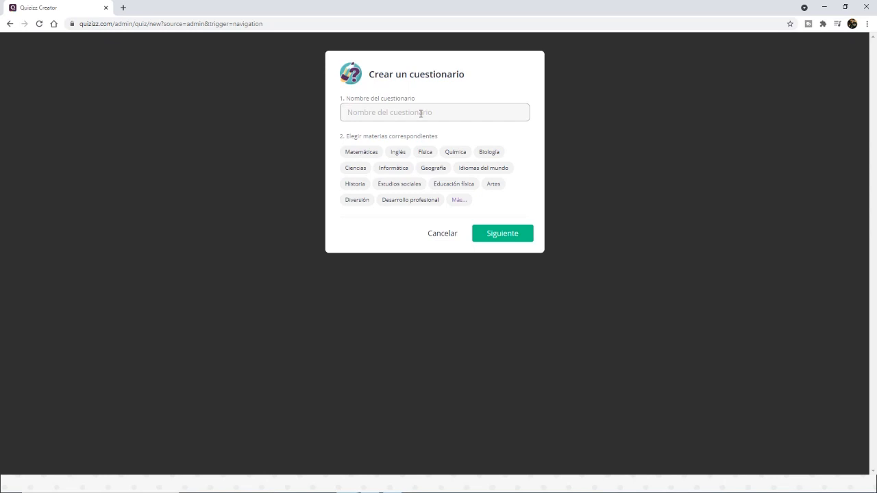
Step: Name the questionnaire "Derivadas", assign it to the Matemáticas subject and continue to the questionnaire editor
type("Derivadas")
left_click(362, 152)
left_click(498, 235)
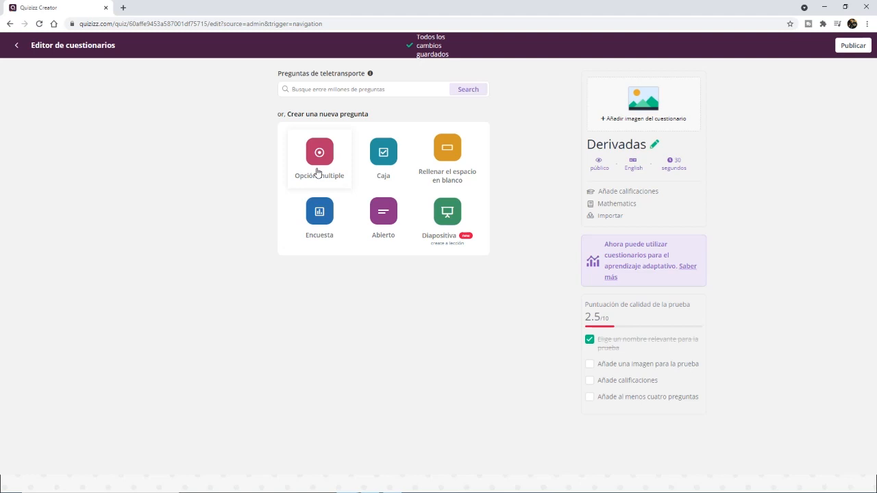
Step: Add an Opción múltiple question and insert the equation √5 as its question text
left_click(318, 172)
left_click(293, 130)
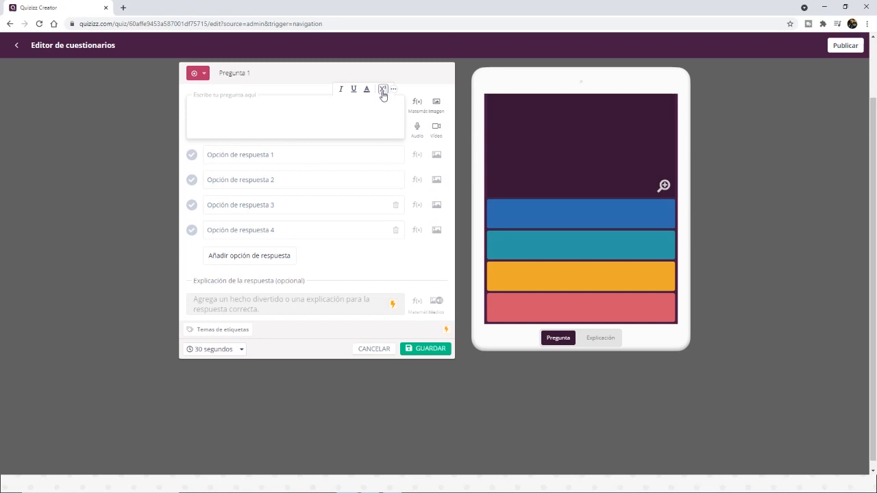
left_click(418, 103)
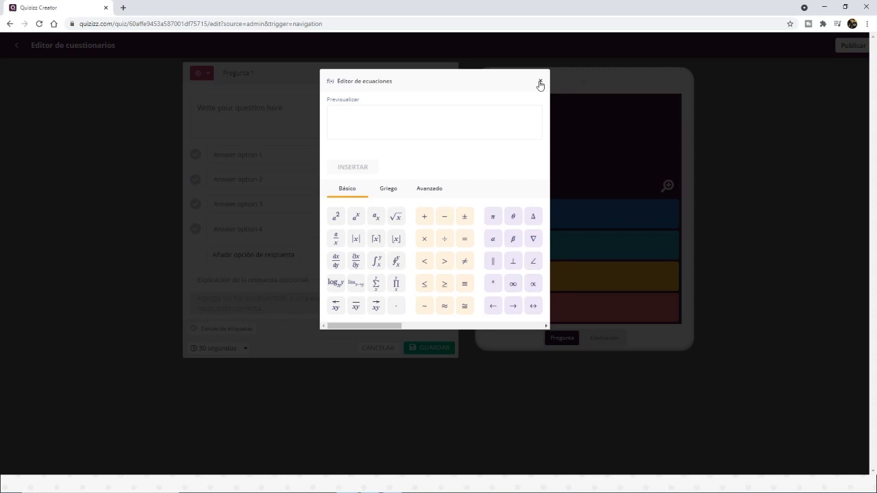
left_click(540, 83)
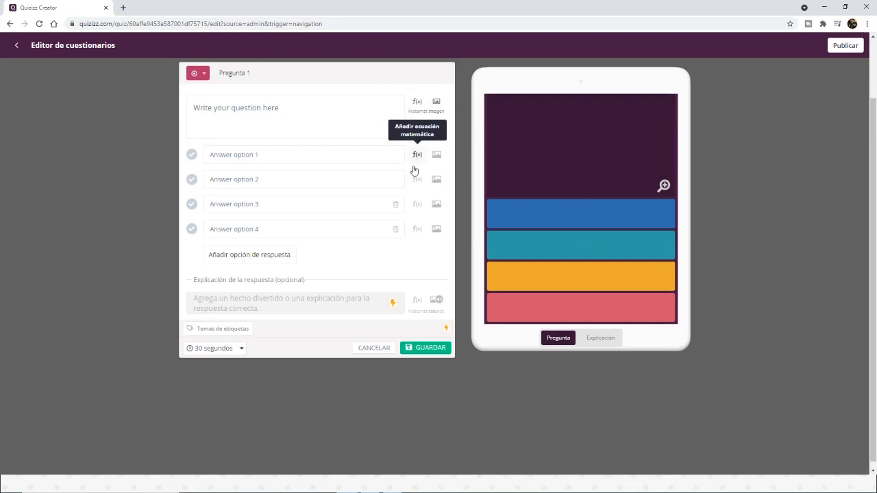
left_click(416, 103)
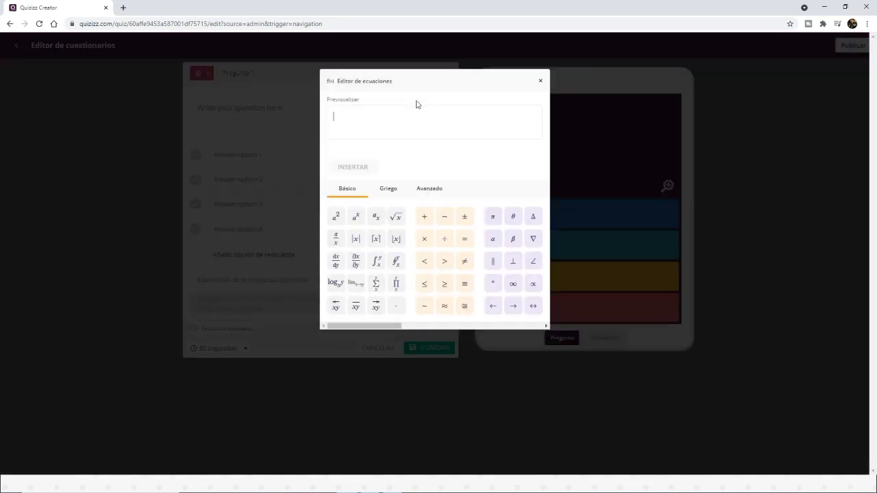
left_click(397, 217)
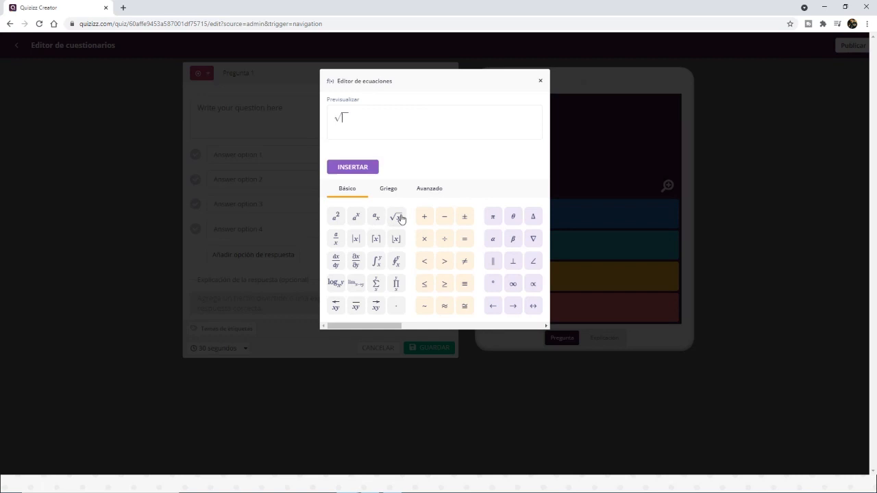
left_click(356, 169)
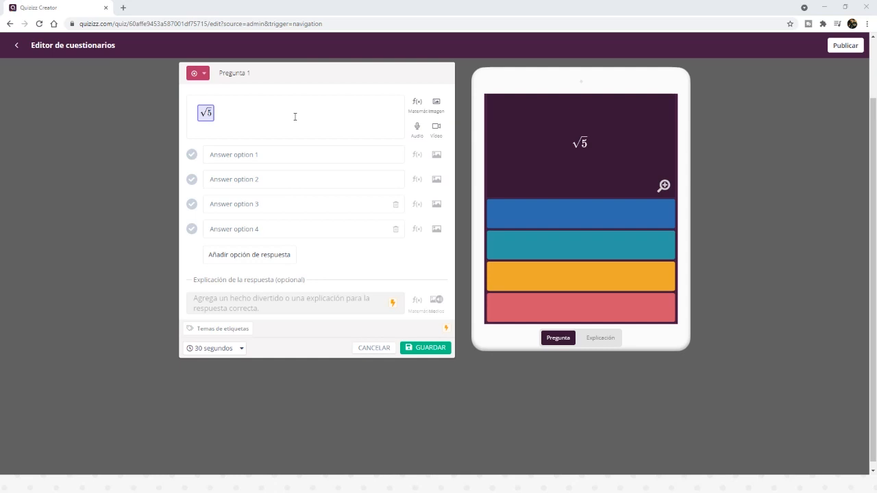
Step: Enter "opción 1" and "opción 2" as the first two answer options of the √5 question
left_click(241, 154)
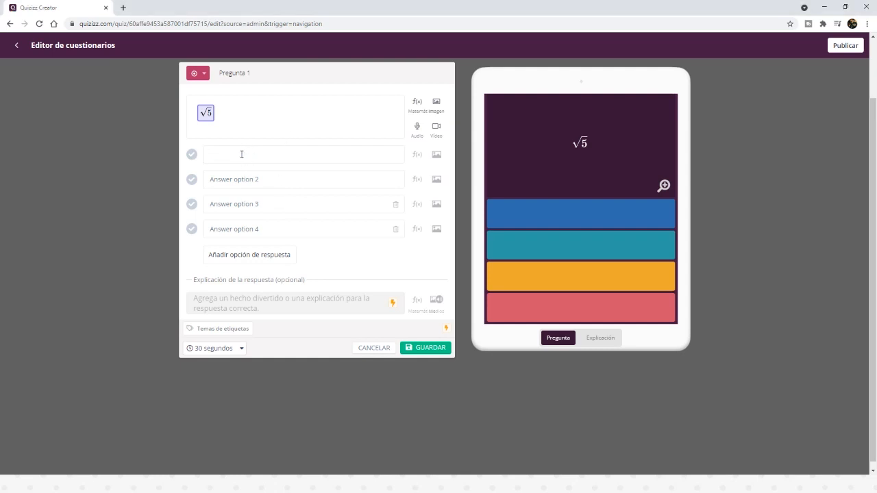
type("opción 1")
key("ctrl+a")
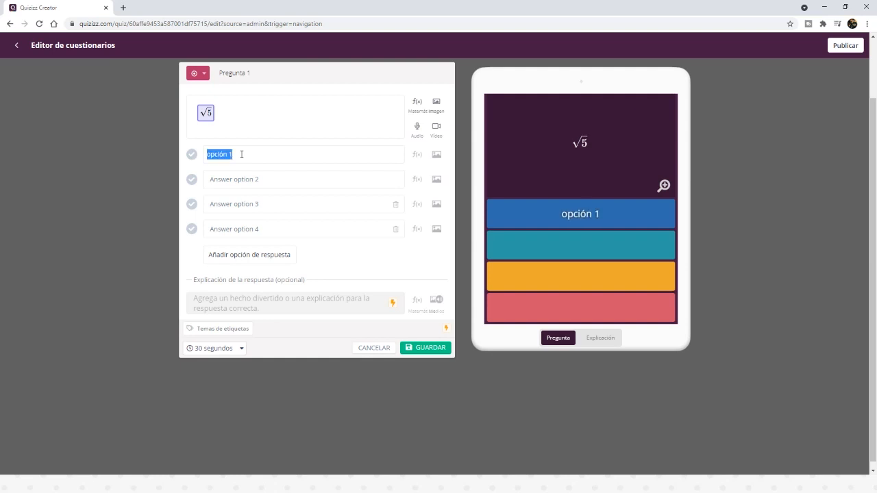
key("ctrl+c")
left_click(258, 182)
key("ctrl+v")
key("BackSpace")
type("2")
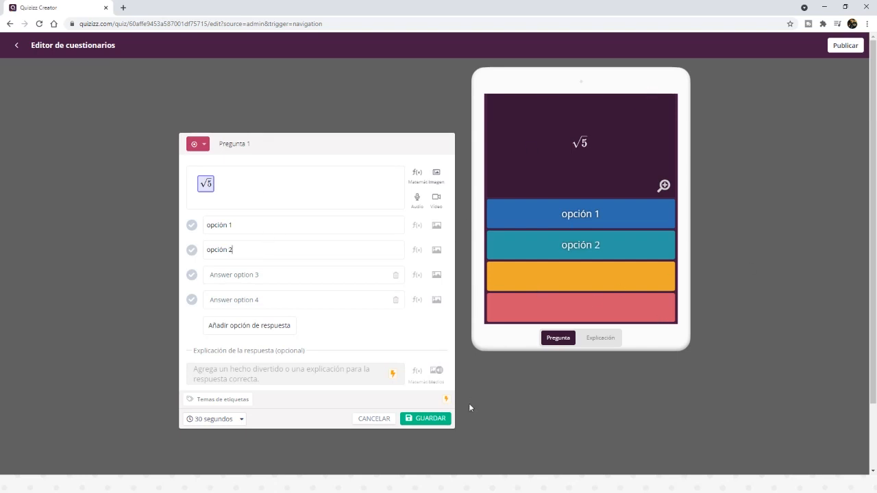
Step: Fill in the third and fourth answer options with "opción 3" and "opción 4"
left_click(260, 277)
key("ctrl+v")
key("BackSpace")
type("3")
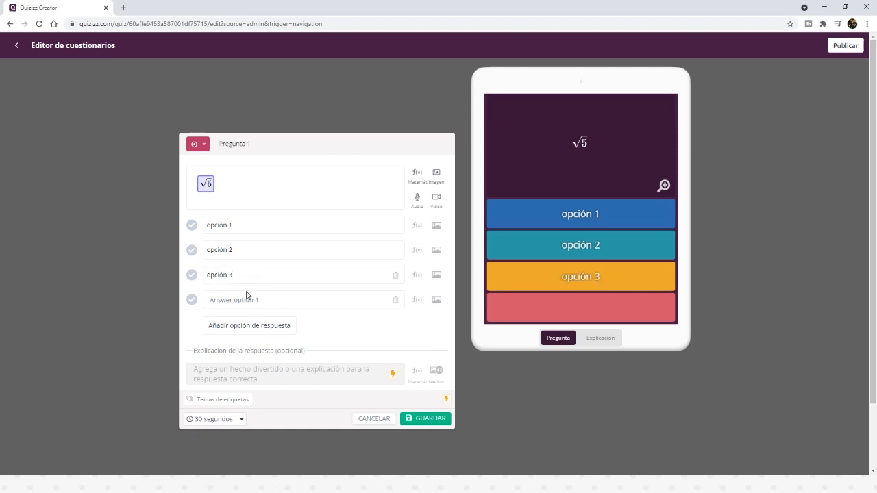
left_click(247, 295)
key("ctrl+v")
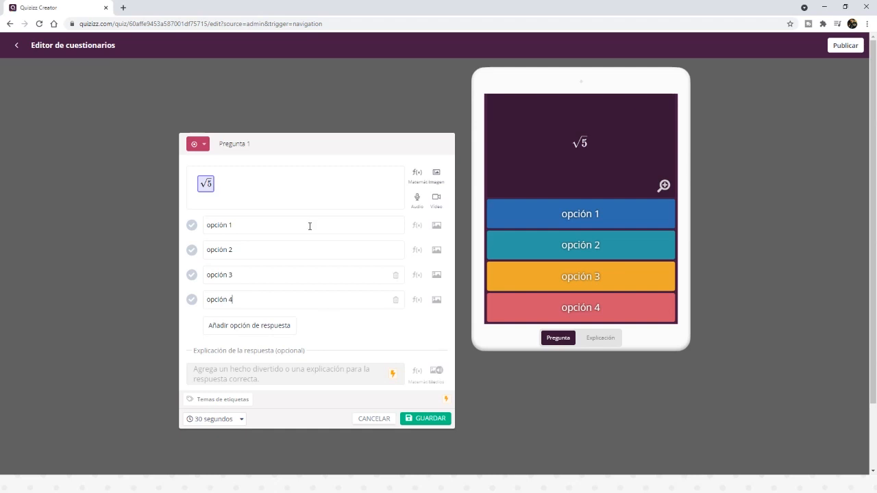
left_click(420, 229)
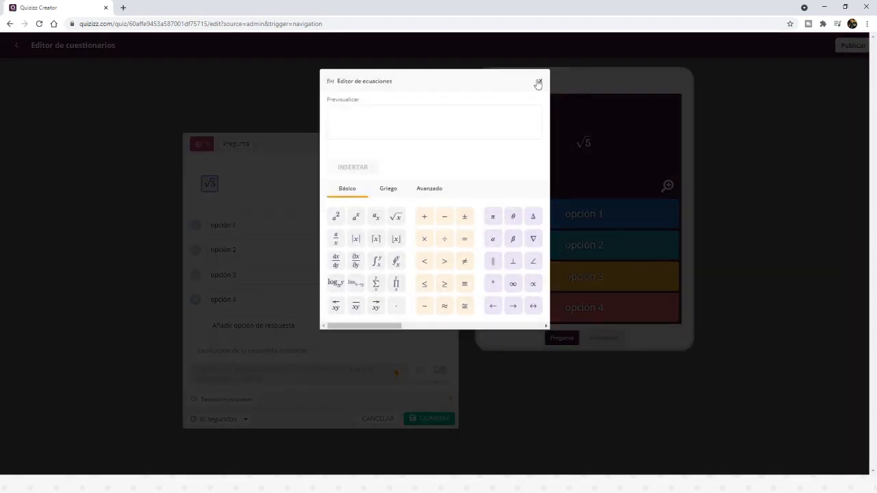
left_click(539, 82)
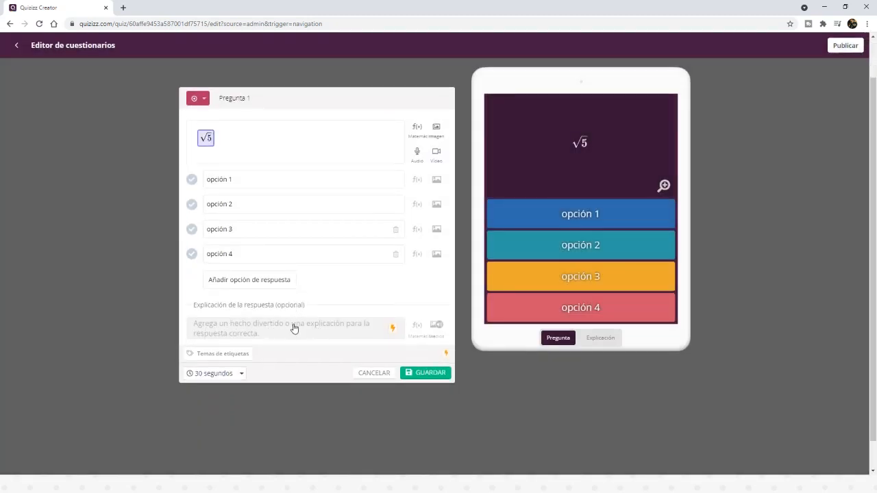
left_click(215, 374)
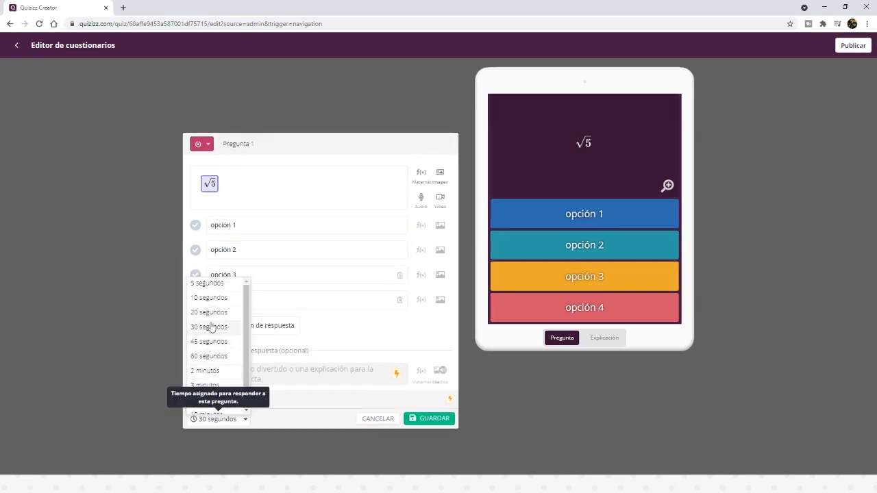
left_click(124, 307)
Step: Mark "opción 1" as the correct answer of the √5 question and save the question
left_click(426, 421)
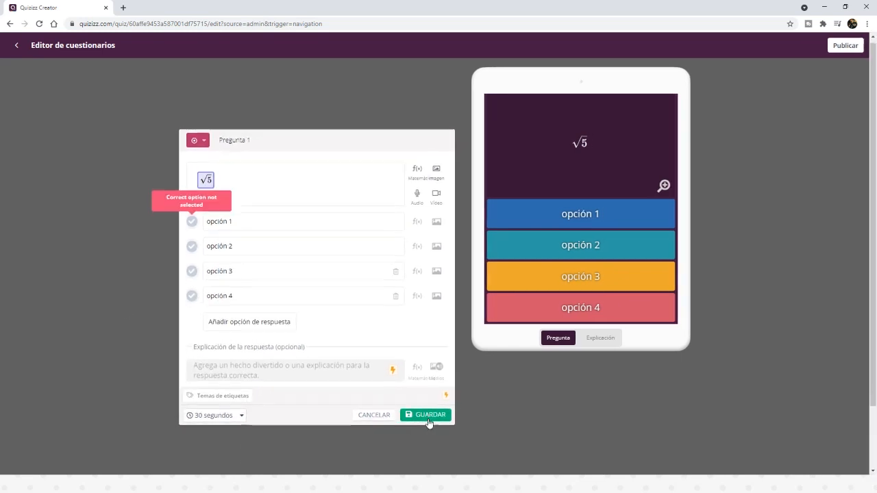
left_click(191, 193)
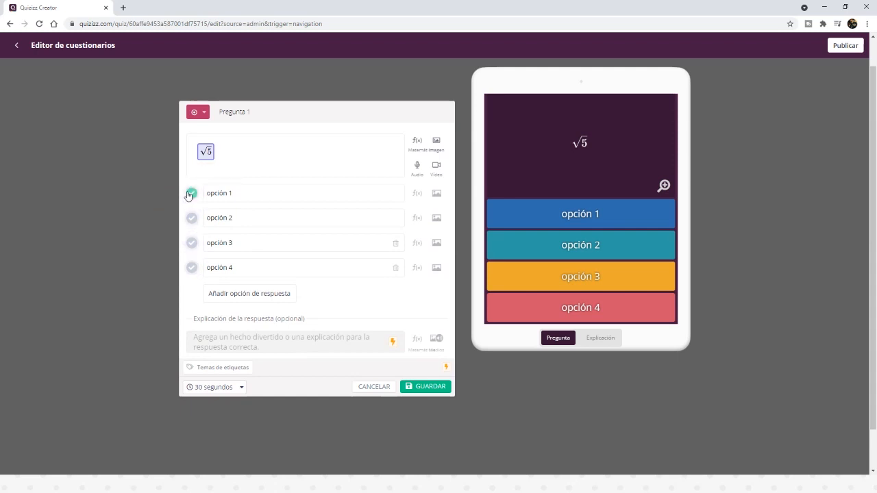
left_click(426, 387)
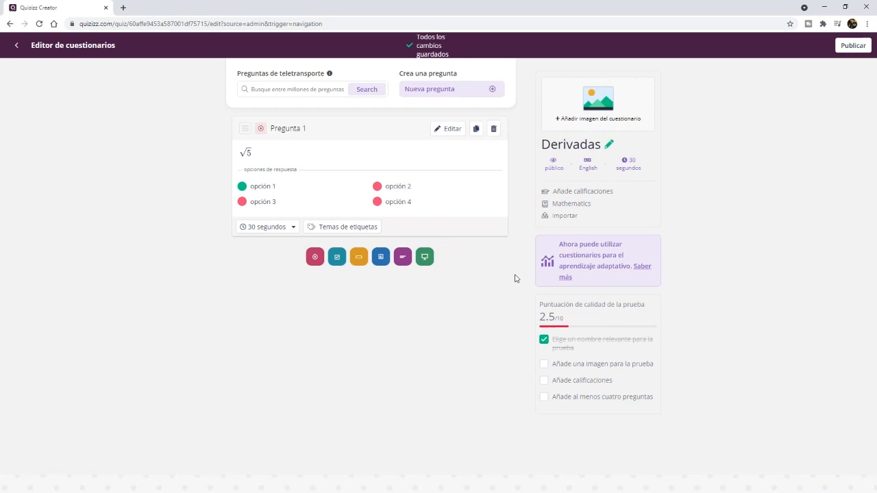
left_click(245, 128)
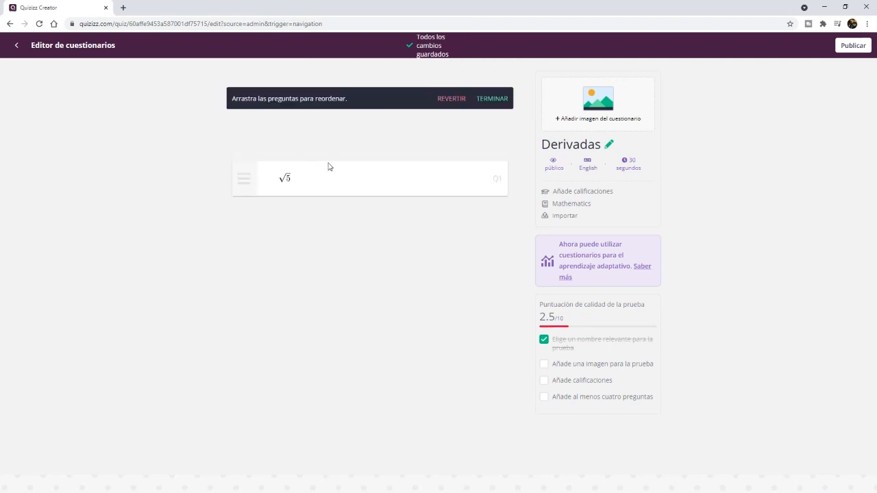
left_click(494, 100)
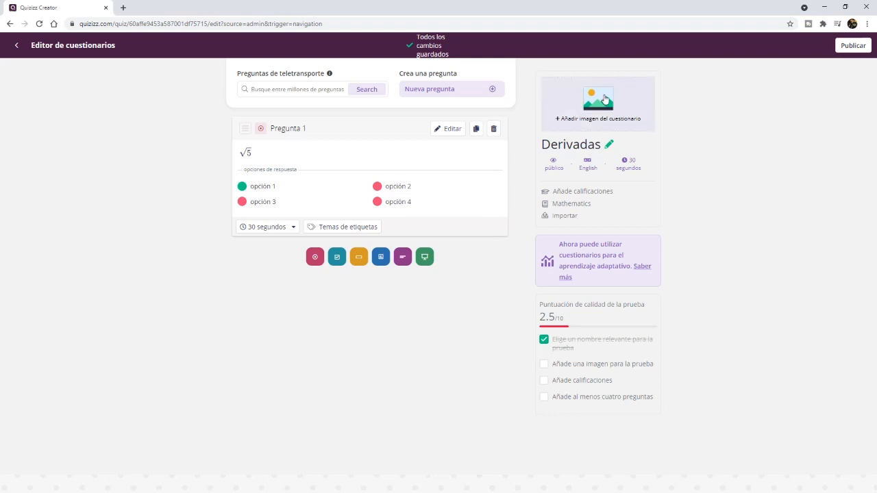
Step: Try to enable public link access in the draft questionnaire's sharing settings, and return to editing the questionnaire
left_click(16, 45)
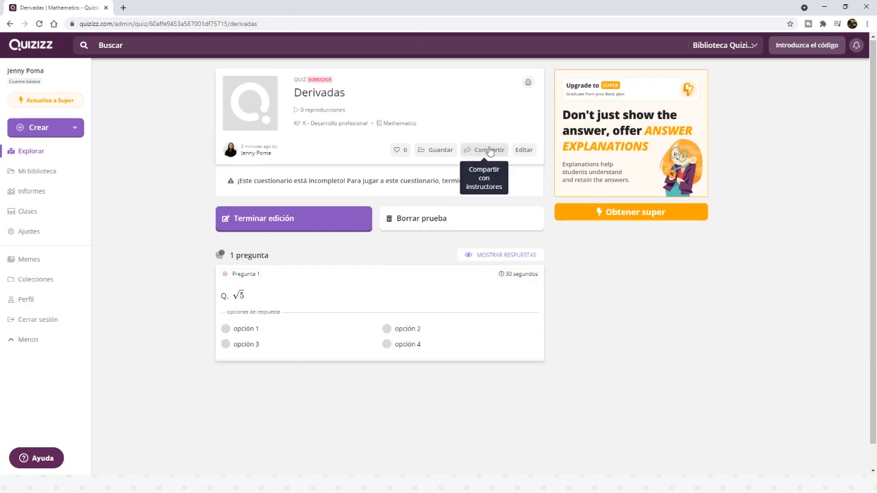
left_click(499, 152)
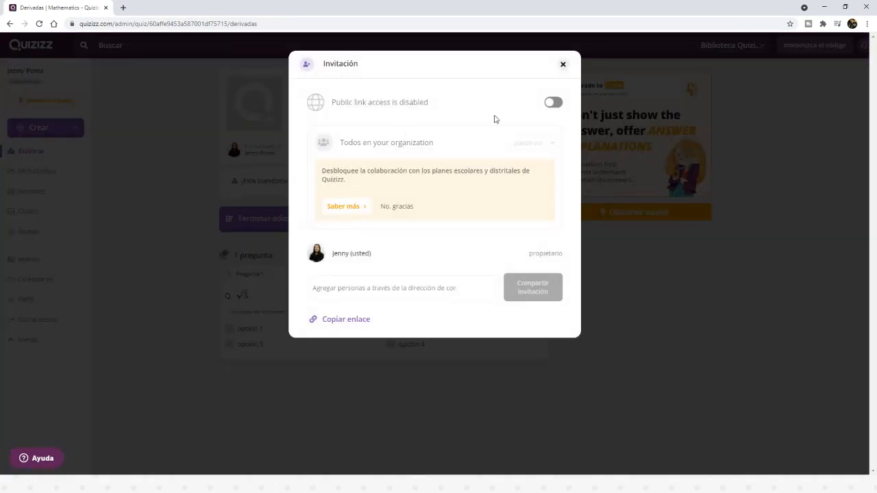
left_click(554, 104)
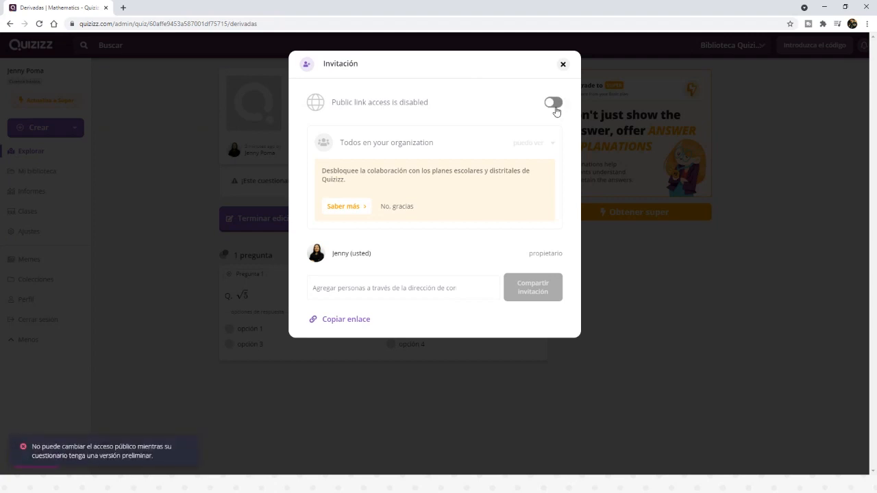
left_click(563, 65)
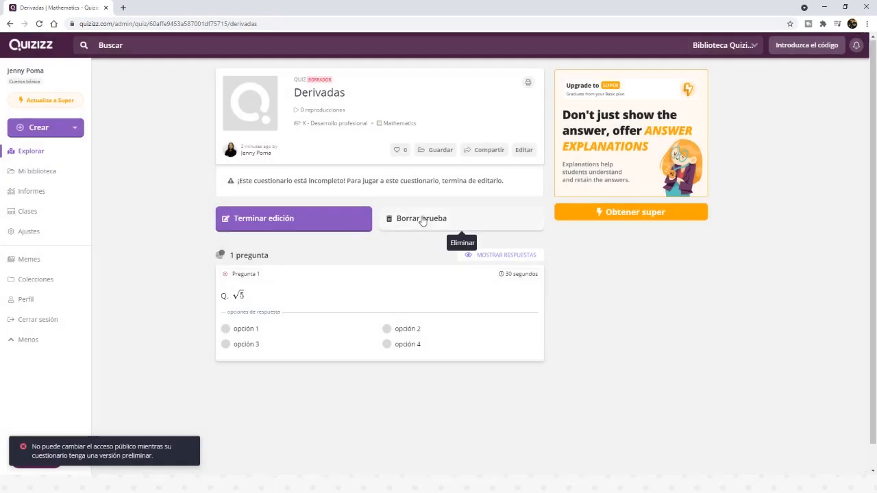
left_click(299, 218)
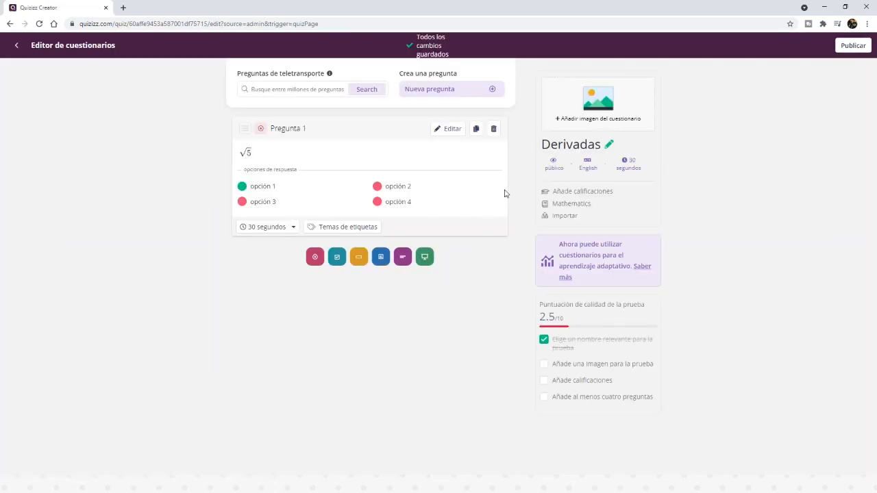
Step: Publish the "Derivadas" questionnaire with a grade range from 1st to 3rd, keeping English and public visibility
left_click(853, 46)
left_click(490, 314)
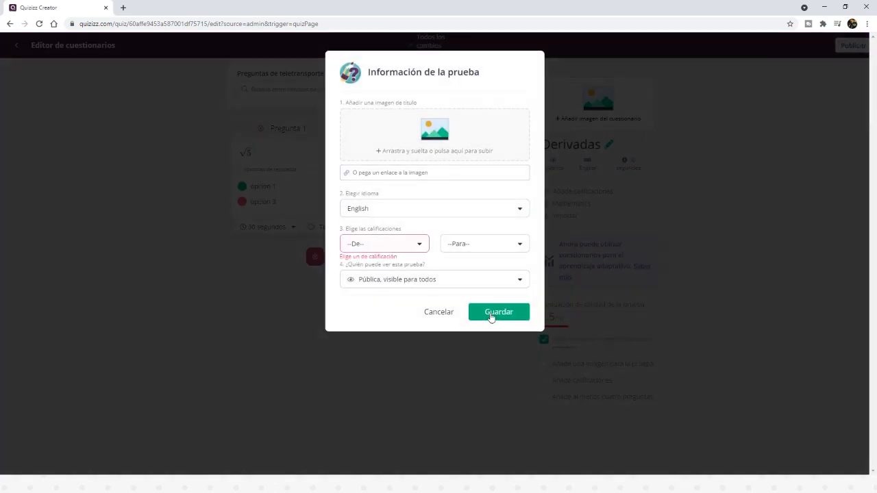
left_click(364, 245)
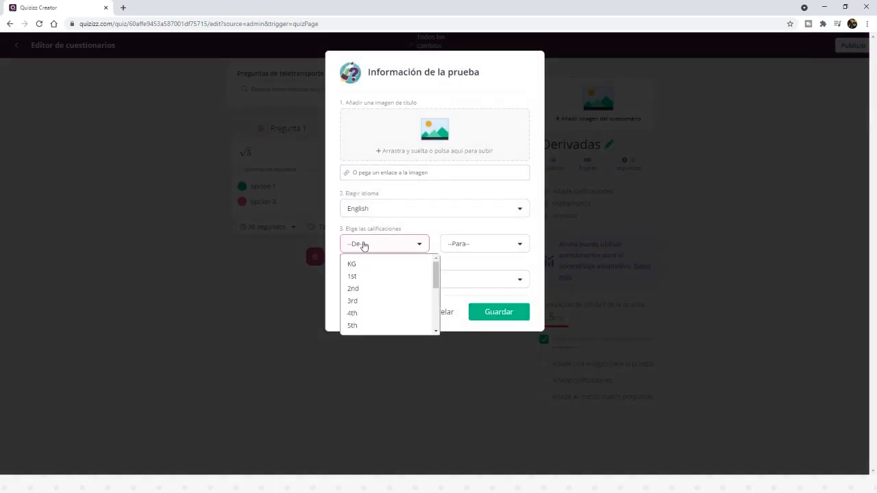
scroll(368, 283, "down", 1)
scroll(364, 278, "up", 2)
left_click(363, 278)
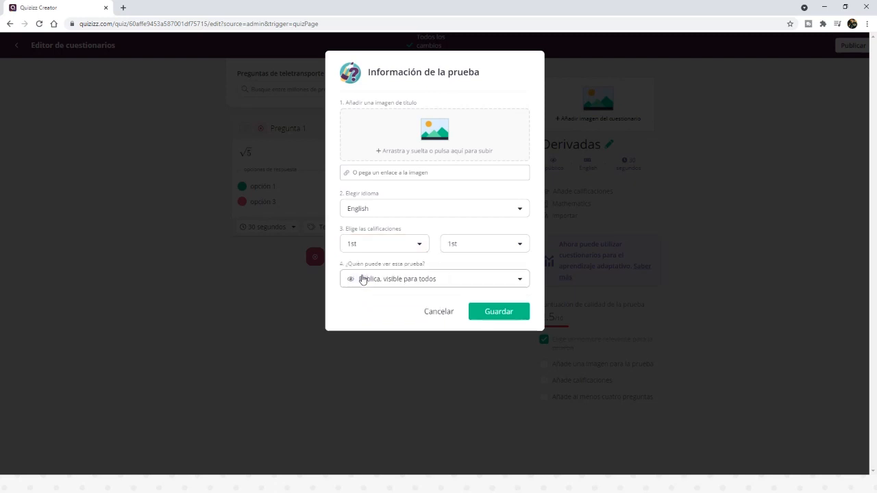
left_click(467, 250)
left_click(464, 305)
left_click(498, 315)
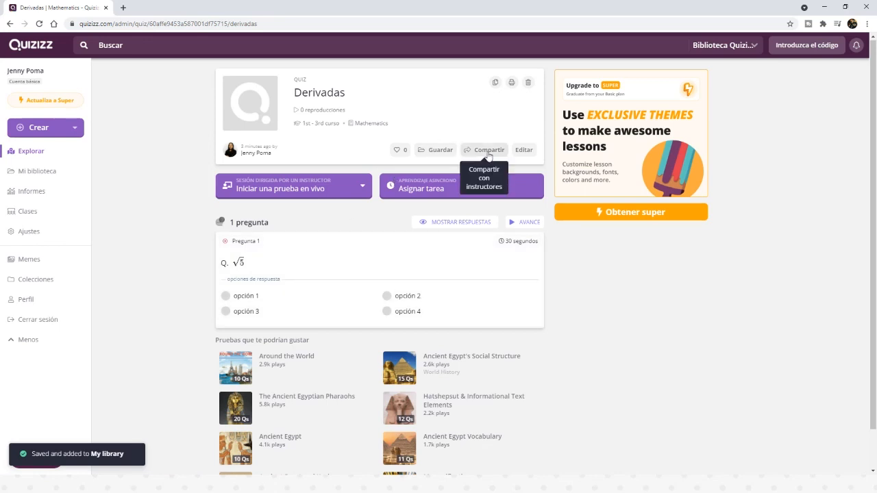
Step: Copy the public sharing link of the published "Derivadas" questionnaire and close the invitation dialog
left_click(482, 150)
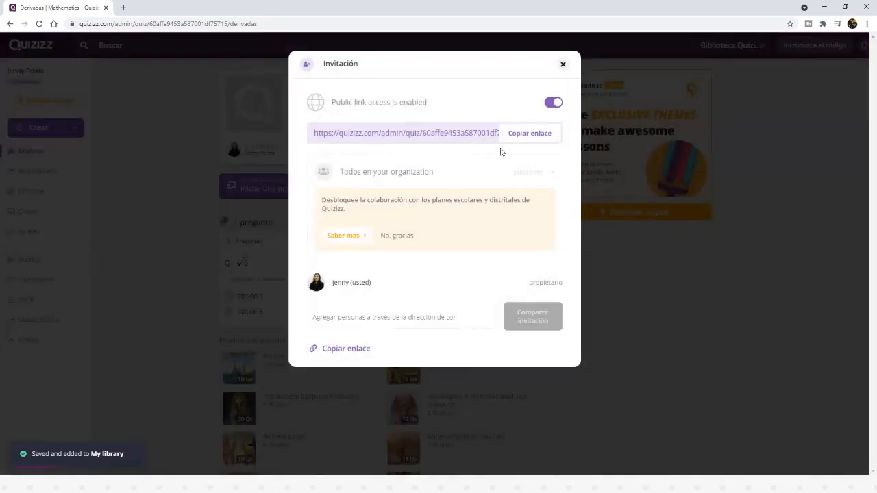
left_click(526, 139)
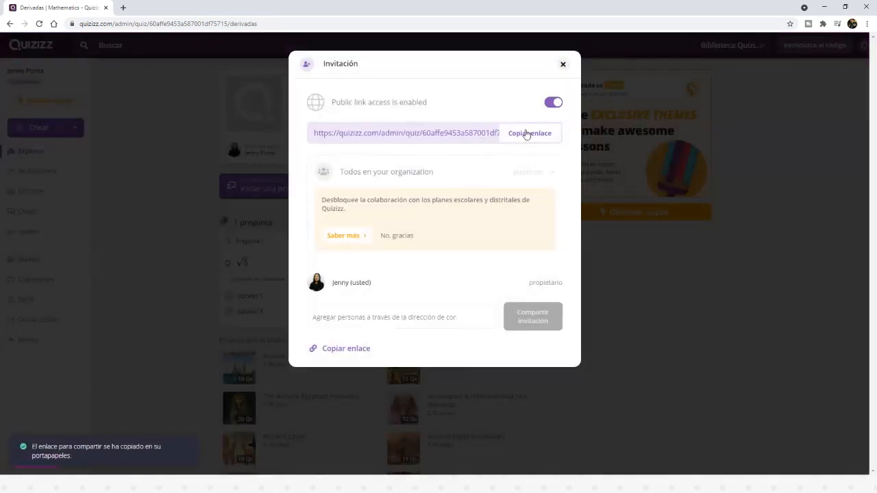
left_click(525, 133)
left_click(562, 65)
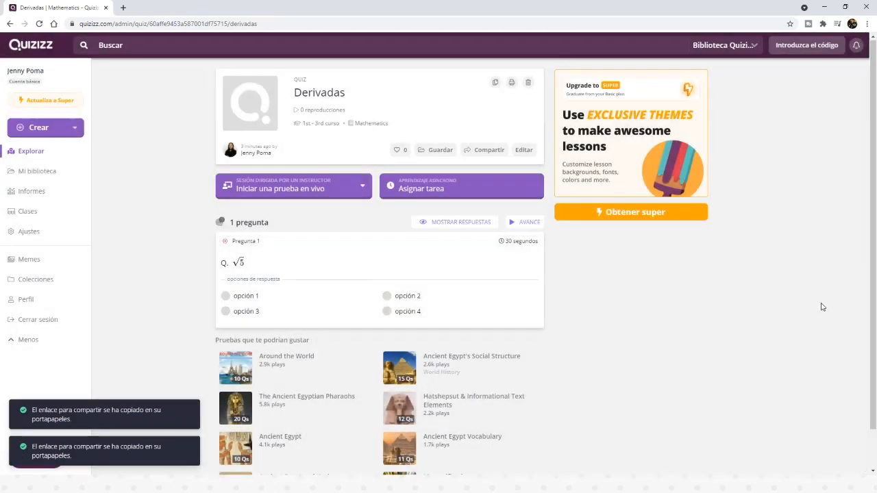